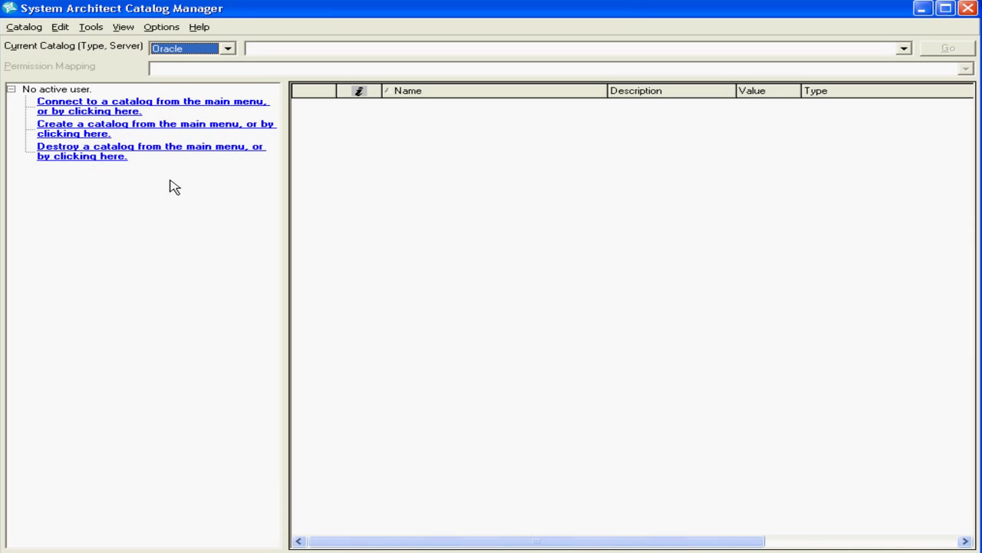
Step: Create a catalog on the sql2008 instance with server type SQL Server, using Windows integrated security
{"action": "left_click", "coordinate": [18, 29]}
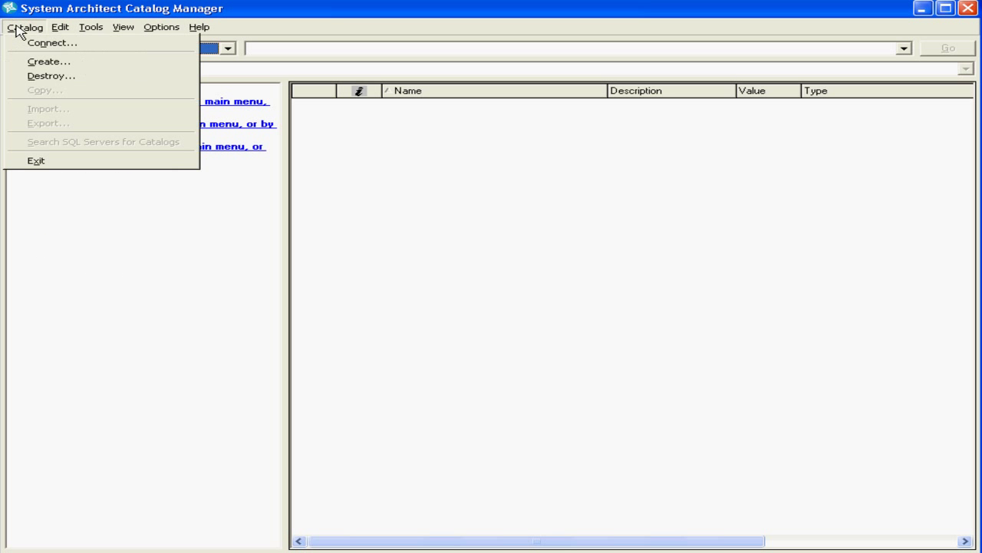
{"action": "left_click", "coordinate": [44, 65]}
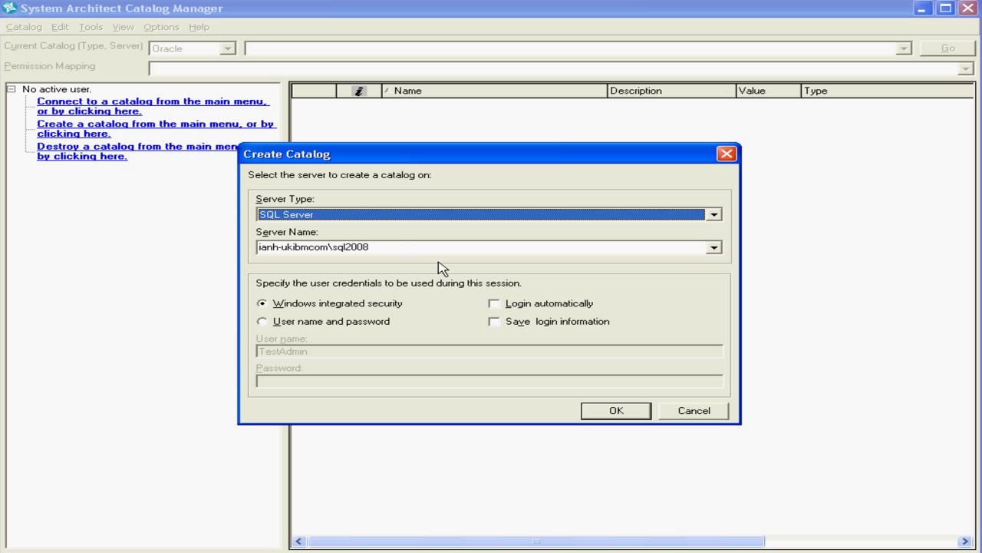
{"action": "left_click", "coordinate": [637, 411]}
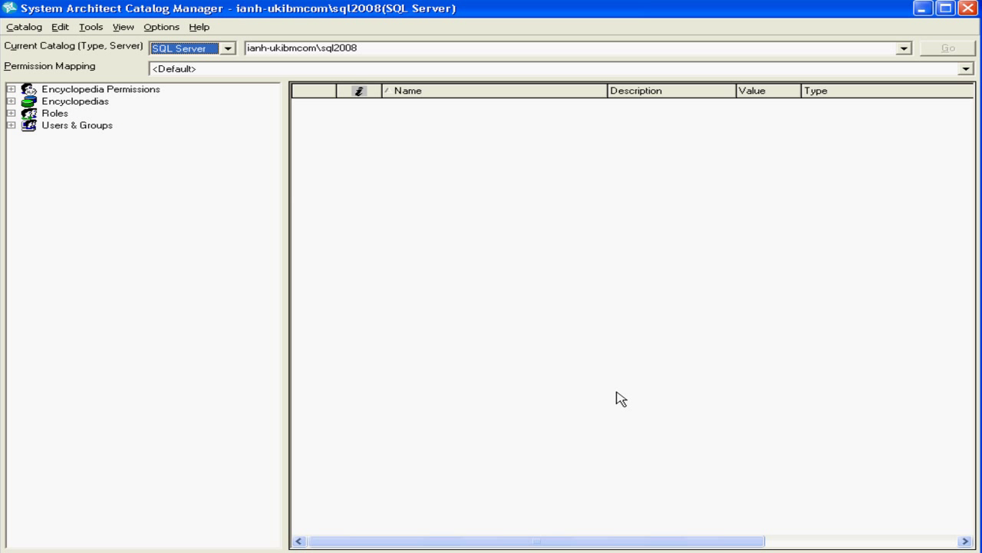
Step: Enable Show ILAC Configuration in the catalog's ILAC options
{"action": "left_click", "coordinate": [162, 27]}
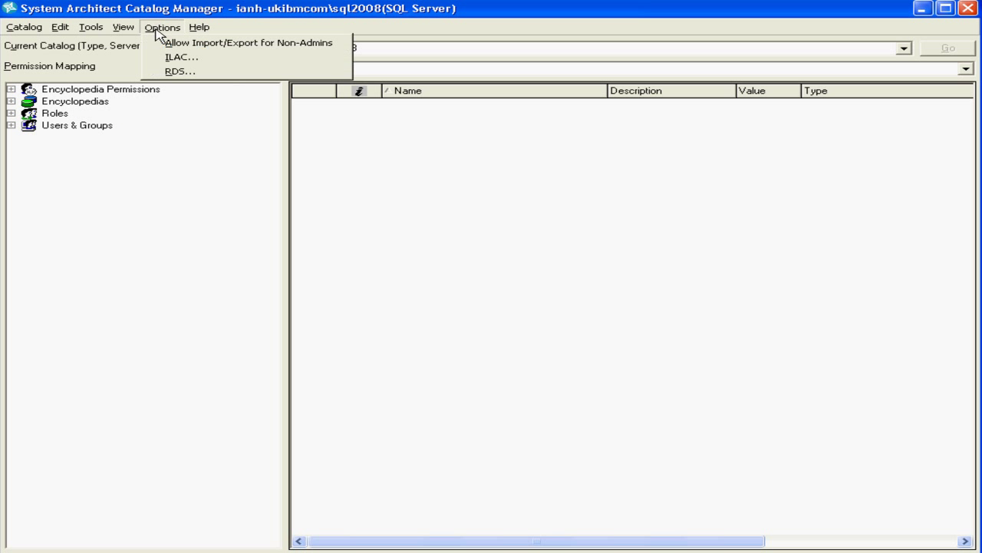
{"action": "left_click", "coordinate": [165, 59]}
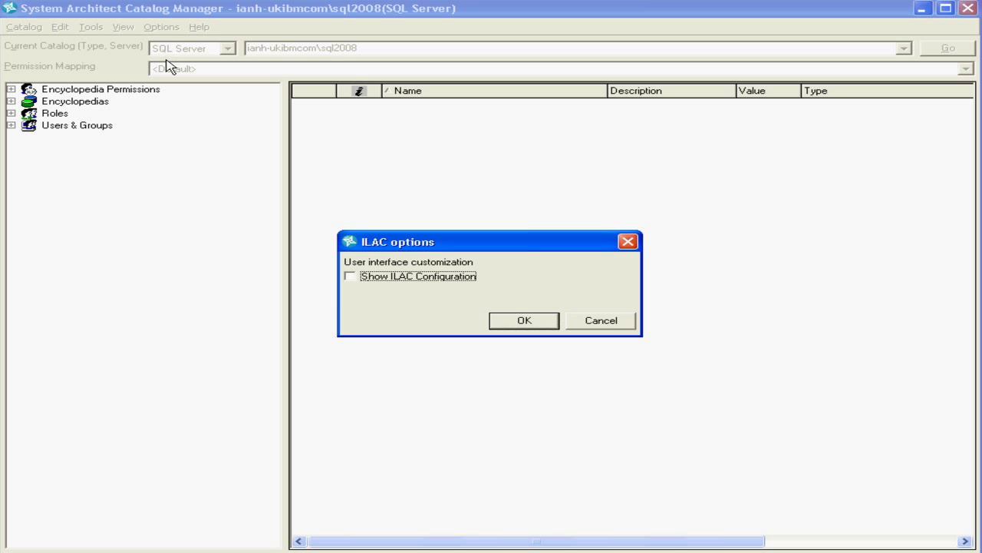
{"action": "left_click", "coordinate": [407, 280]}
{"action": "left_click", "coordinate": [519, 322]}
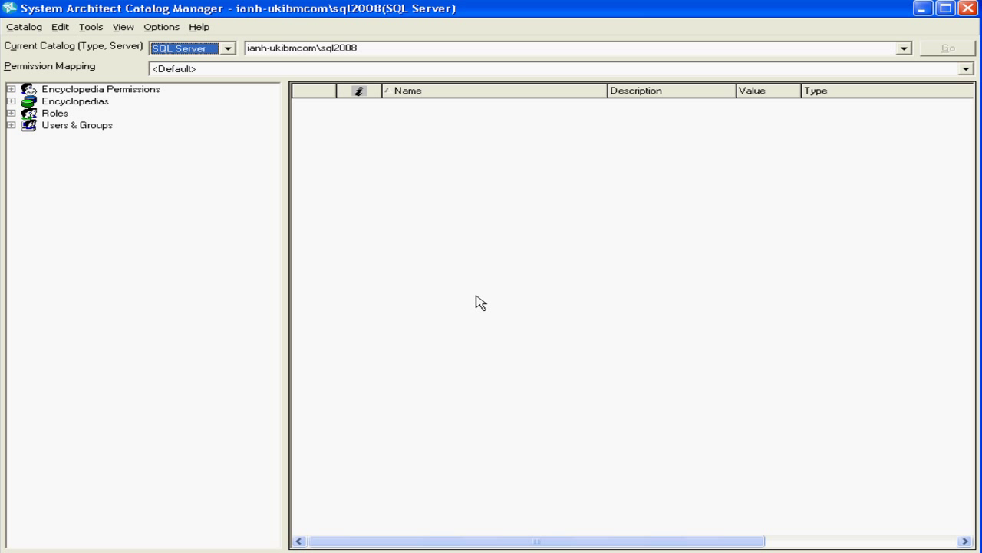
Step: Attach the WorkspaceTest encyclopedia to the catalog and acknowledge the notice about publishing XT reader views
{"action": "left_click", "coordinate": [11, 102]}
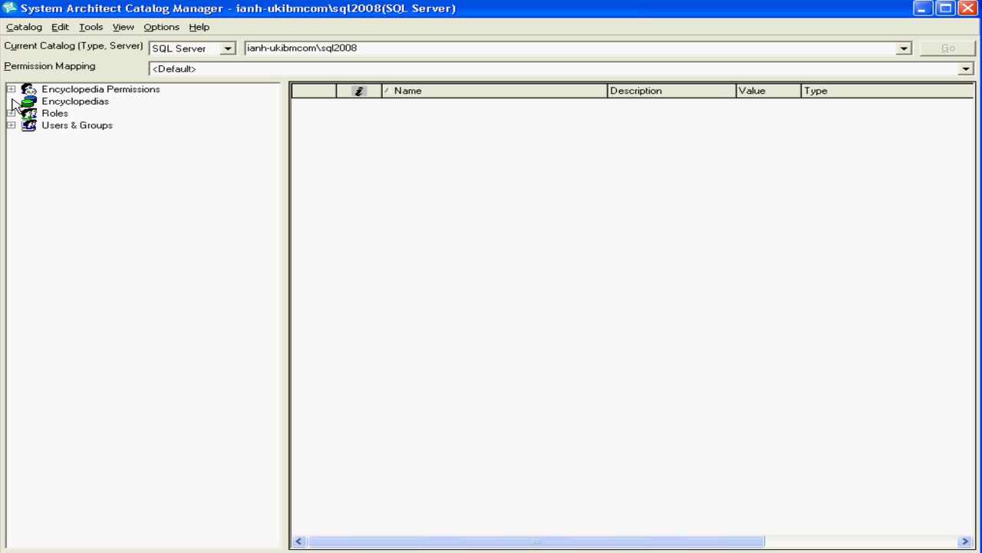
{"action": "right_click", "coordinate": [75, 111]}
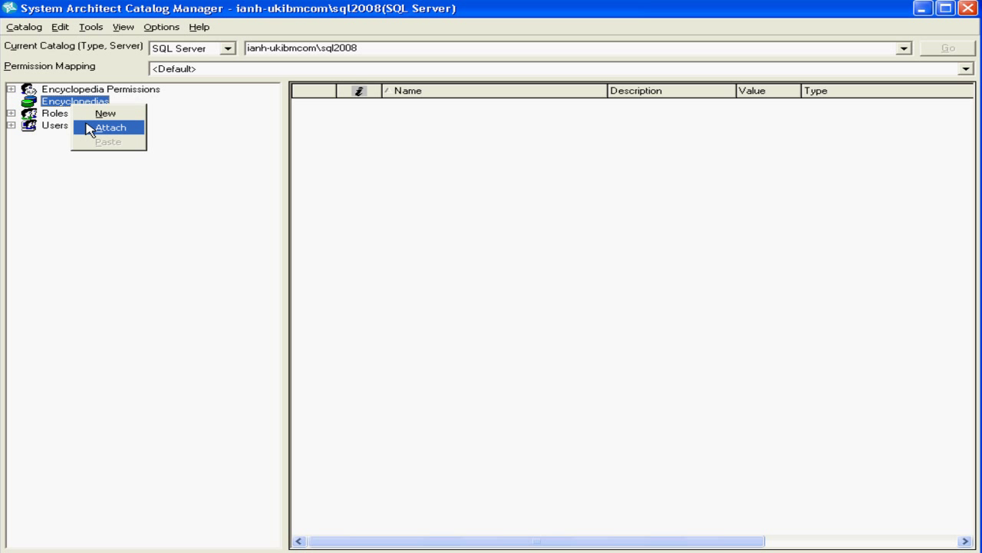
{"action": "left_click", "coordinate": [86, 127]}
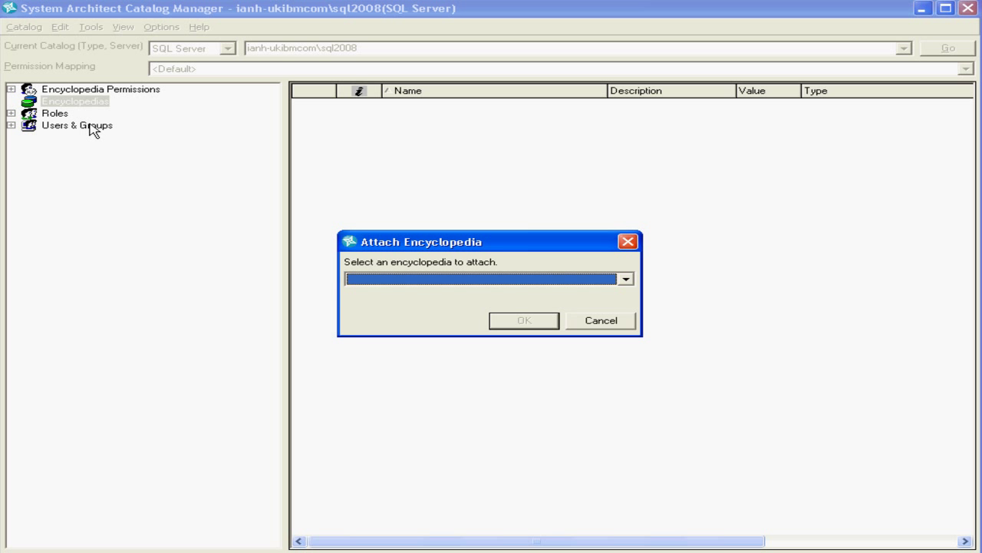
{"action": "left_click", "coordinate": [626, 281]}
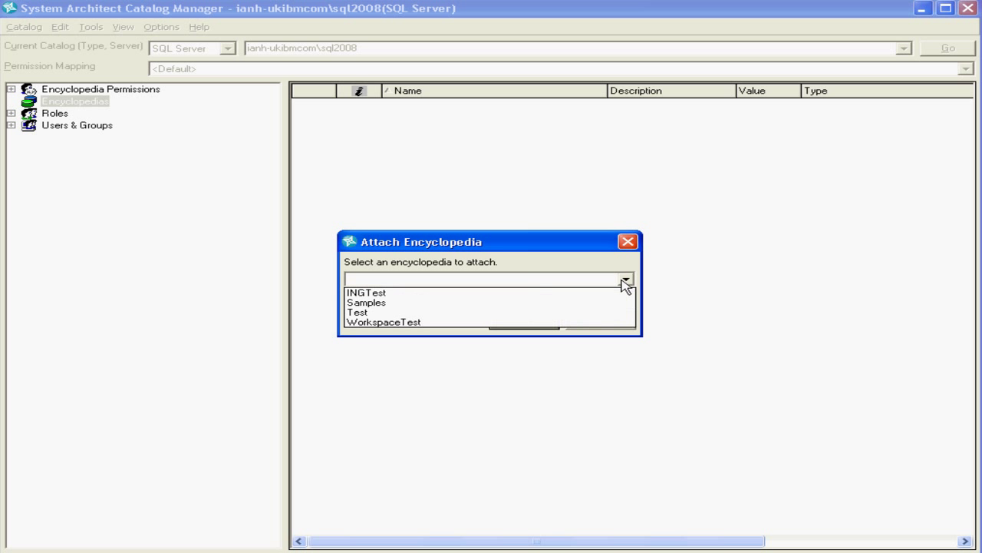
{"action": "left_click", "coordinate": [540, 326]}
{"action": "left_click", "coordinate": [537, 325]}
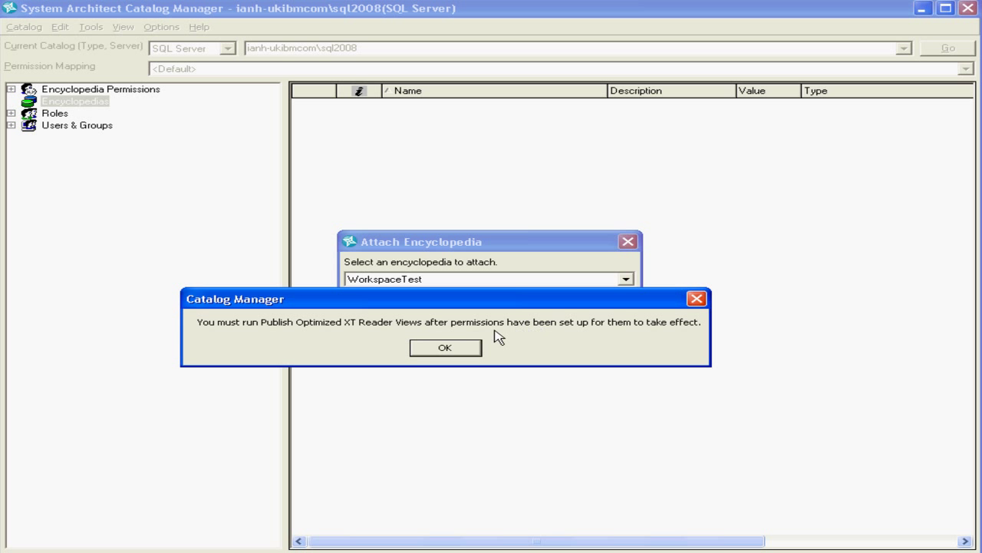
{"action": "left_click", "coordinate": [449, 350]}
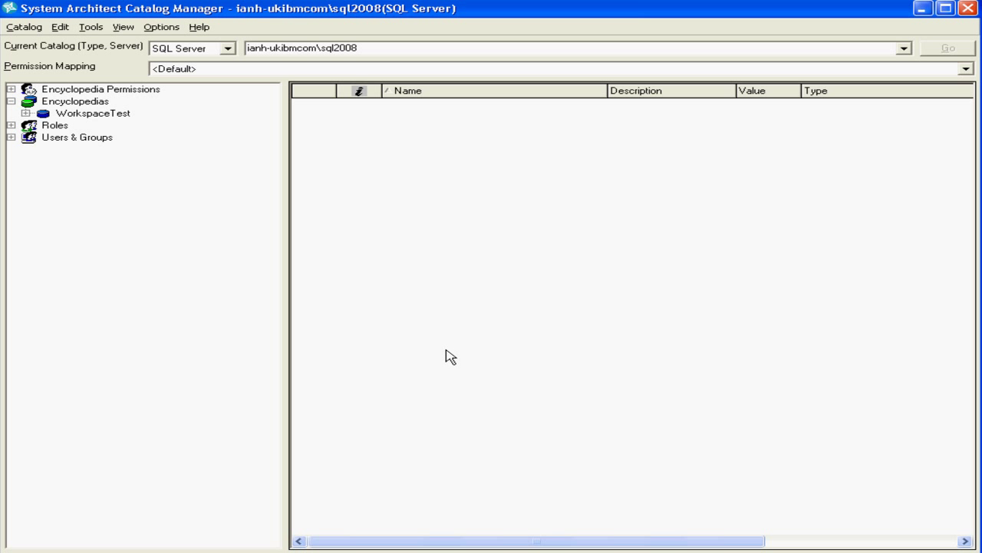
Step: Create a new role named ReadOnly with the description "Full access but ReadOnly"
{"action": "left_click", "coordinate": [10, 125]}
{"action": "left_click", "coordinate": [53, 126]}
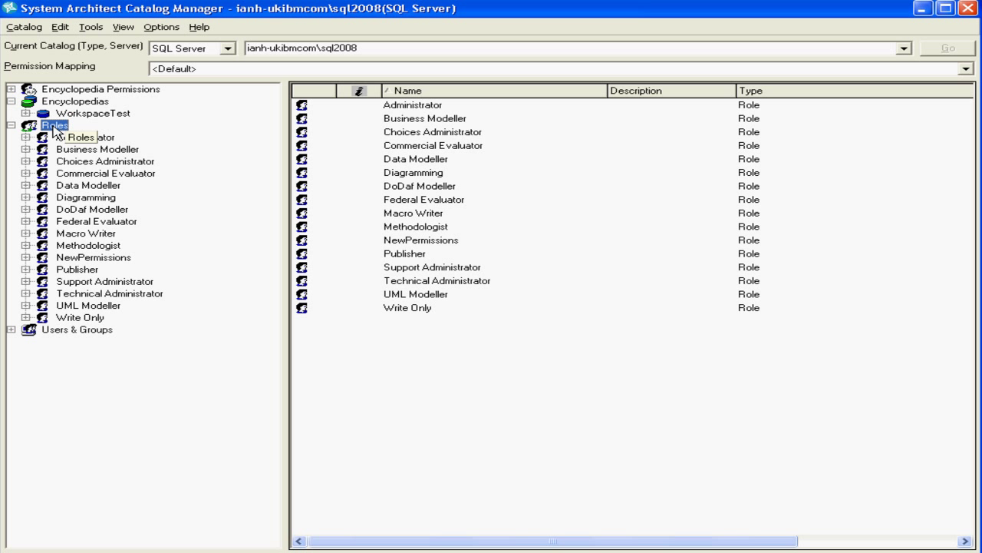
{"action": "right_click", "coordinate": [55, 129]}
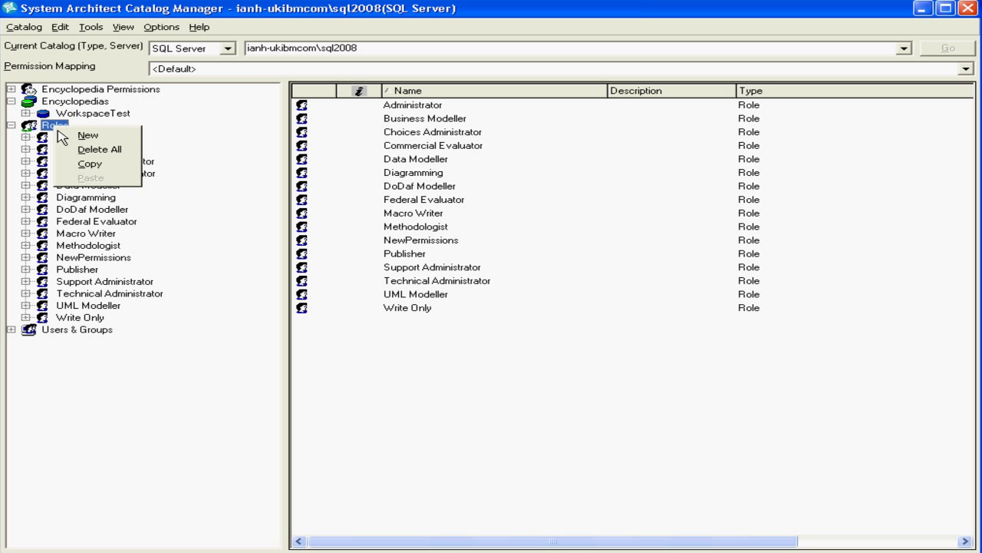
{"action": "left_click", "coordinate": [77, 136]}
{"action": "type", "text": "ReadOnly"}
{"action": "key", "text": "Tab"}
{"action": "type", "text": "Full access but ReadOnly"}
{"action": "left_click", "coordinate": [513, 326]}
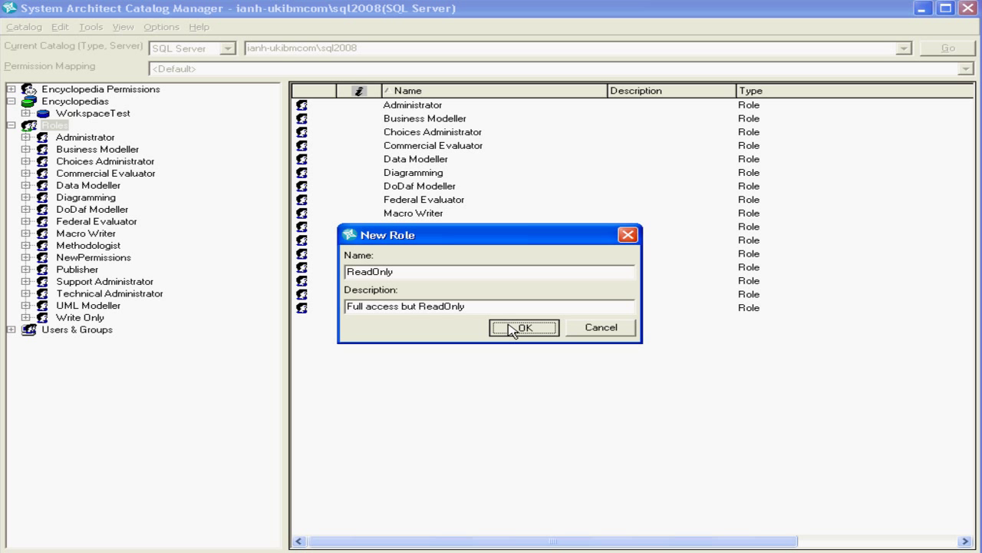
Step: Add the Administrator and Write Only roles to the ReadOnly role
{"action": "left_click", "coordinate": [26, 281]}
{"action": "left_click", "coordinate": [84, 138]}
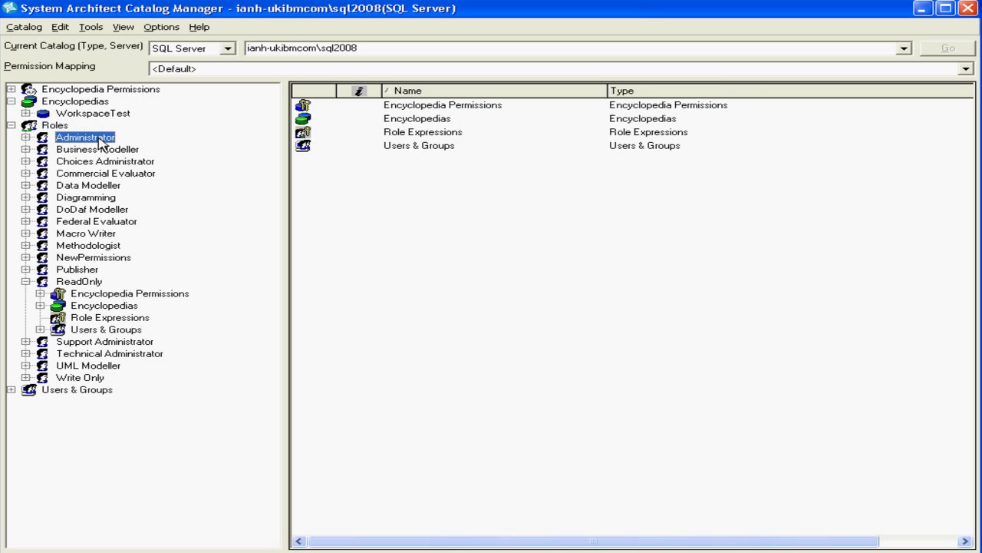
{"action": "left_click_drag", "start_coordinate": [98, 141], "coordinate": [100, 284]}
{"action": "left_click_drag", "start_coordinate": [80, 377], "coordinate": [93, 282]}
Step: Set the Write Only entry in the ReadOnly role's role expressions to Disinherit
{"action": "left_click", "coordinate": [87, 329]}
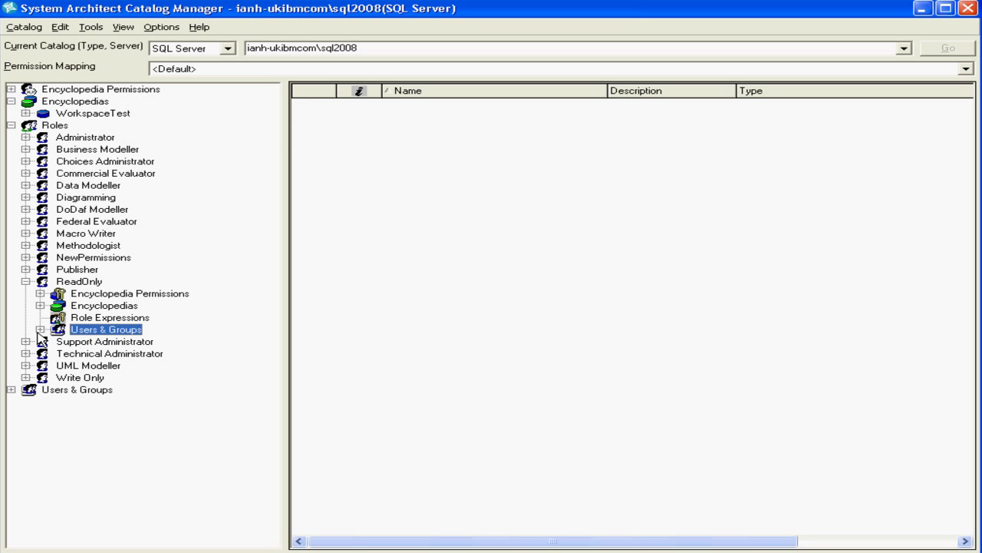
{"action": "left_click", "coordinate": [86, 320]}
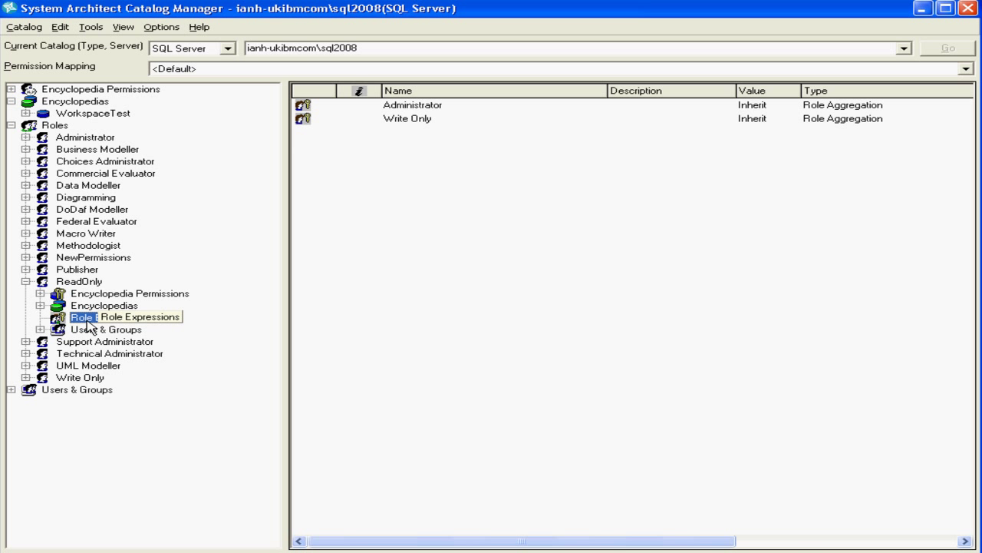
{"action": "left_click", "coordinate": [427, 122]}
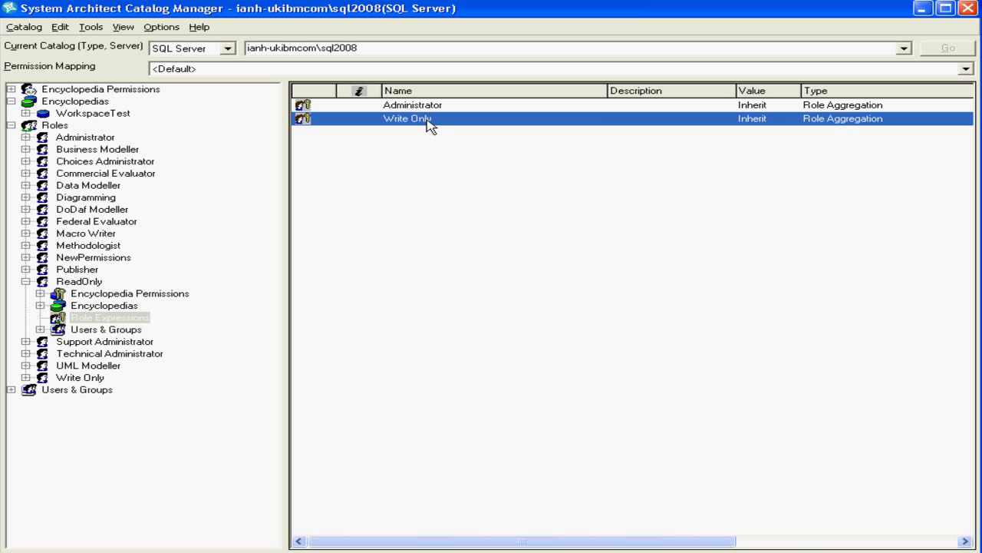
{"action": "left_click", "coordinate": [760, 119]}
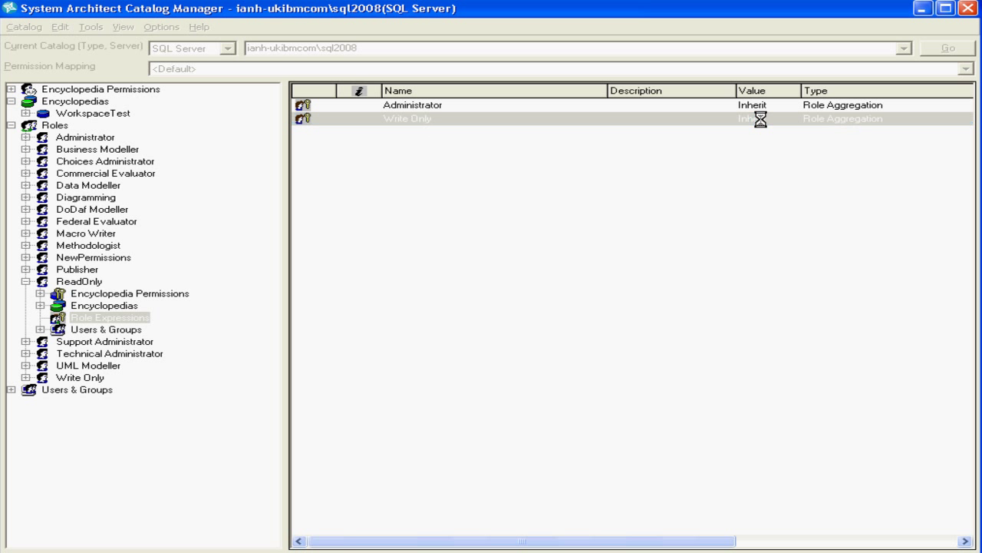
{"action": "left_click", "coordinate": [770, 167]}
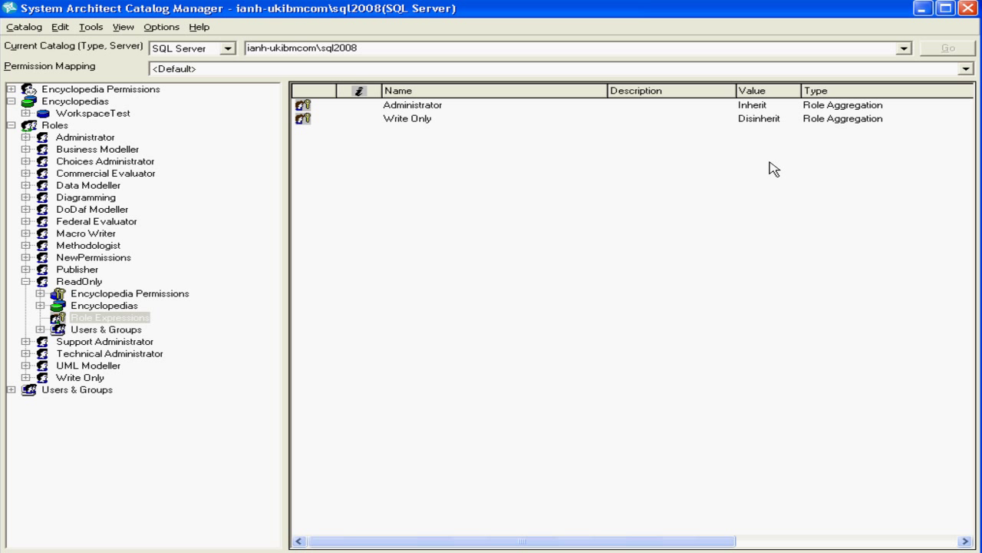
{"action": "left_click", "coordinate": [26, 282]}
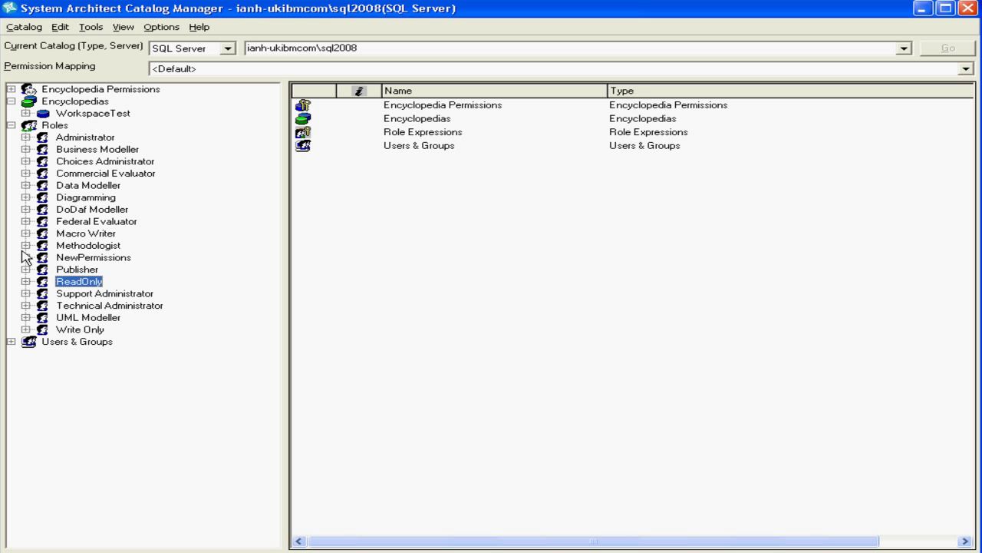
Step: Create a new group named Master Admin with the description "Administrates the master workspace"
{"action": "left_click", "coordinate": [25, 113]}
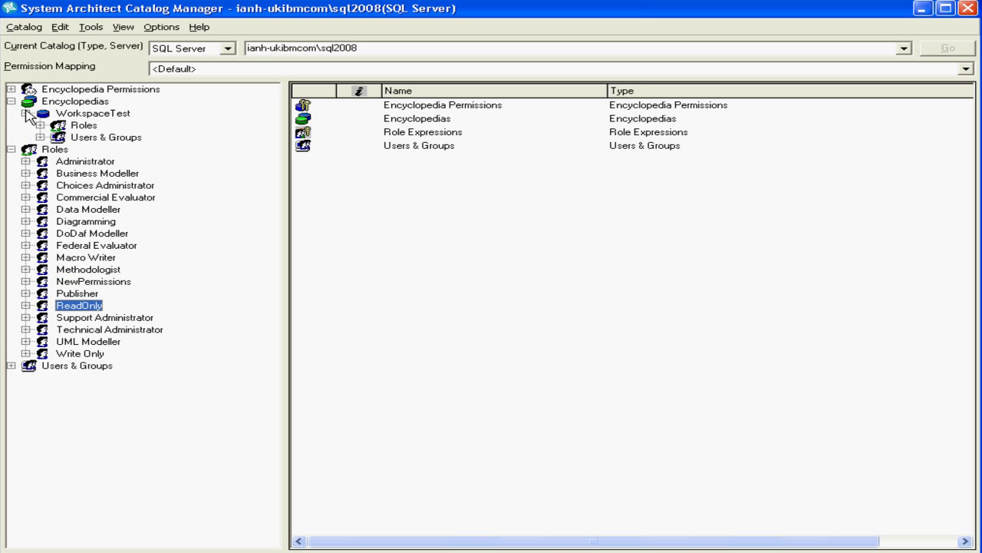
{"action": "left_click", "coordinate": [11, 366]}
{"action": "left_click", "coordinate": [60, 365]}
{"action": "right_click", "coordinate": [59, 366]}
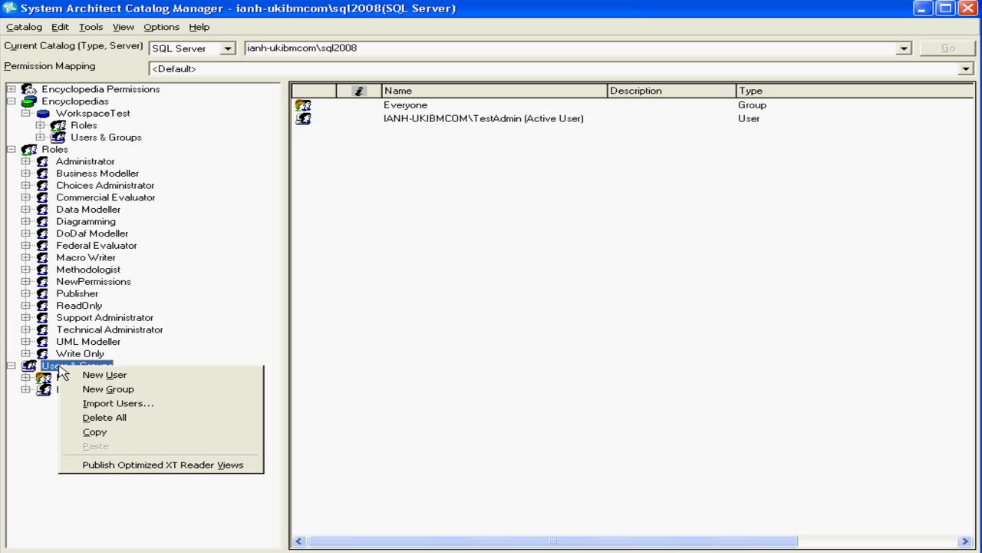
{"action": "left_click", "coordinate": [90, 390]}
{"action": "type", "text": "Master Admin"}
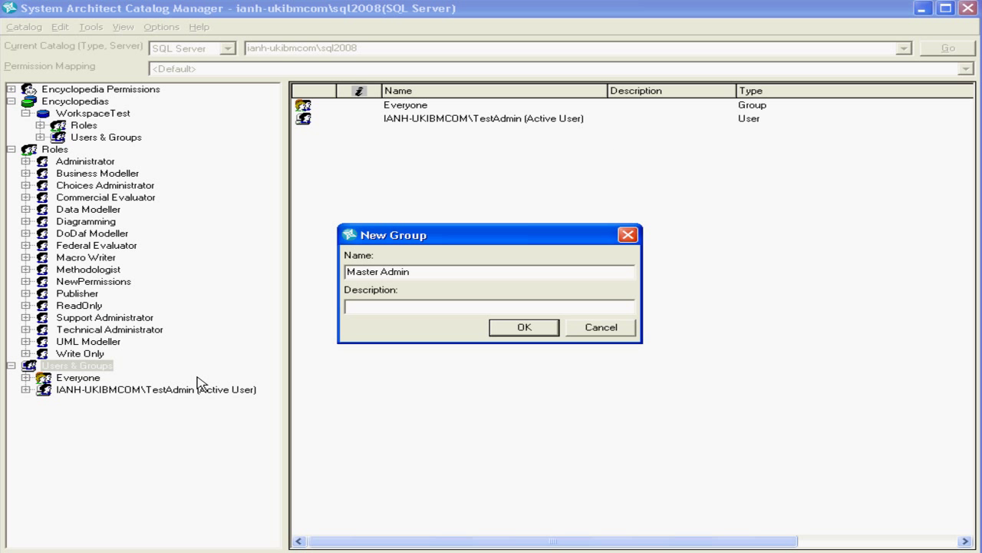
{"action": "type", "text": "Administrates the master workspace"}
{"action": "left_click", "coordinate": [525, 328]}
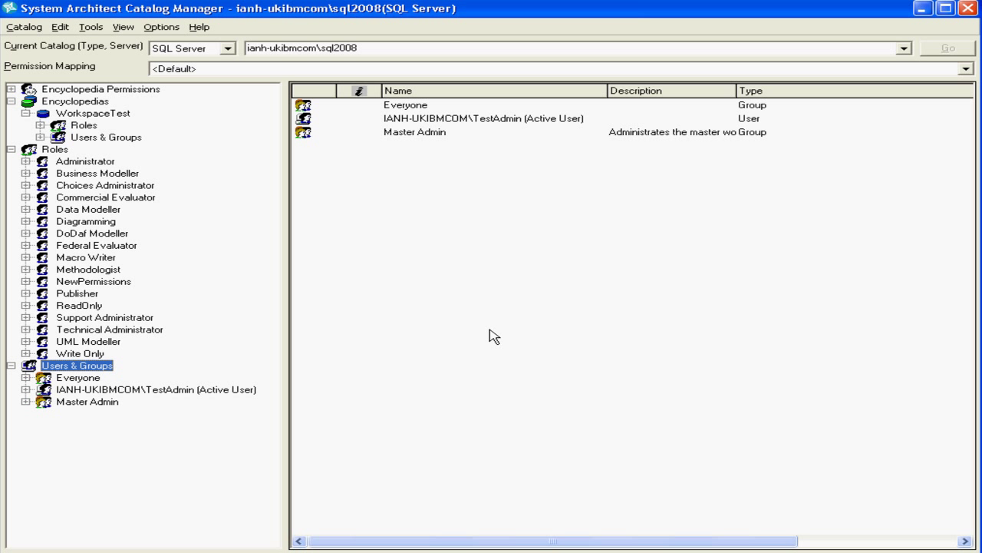
Step: Add the active TestAdmin user to the Master Admin group and check the group's members
{"action": "left_click", "coordinate": [100, 390]}
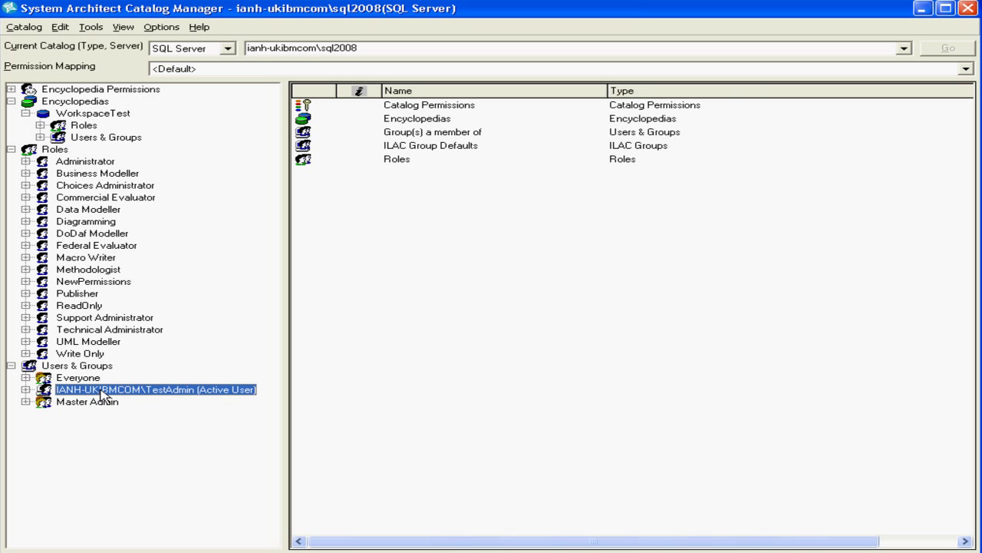
{"action": "left_click_drag", "start_coordinate": [103, 399], "coordinate": [80, 401]}
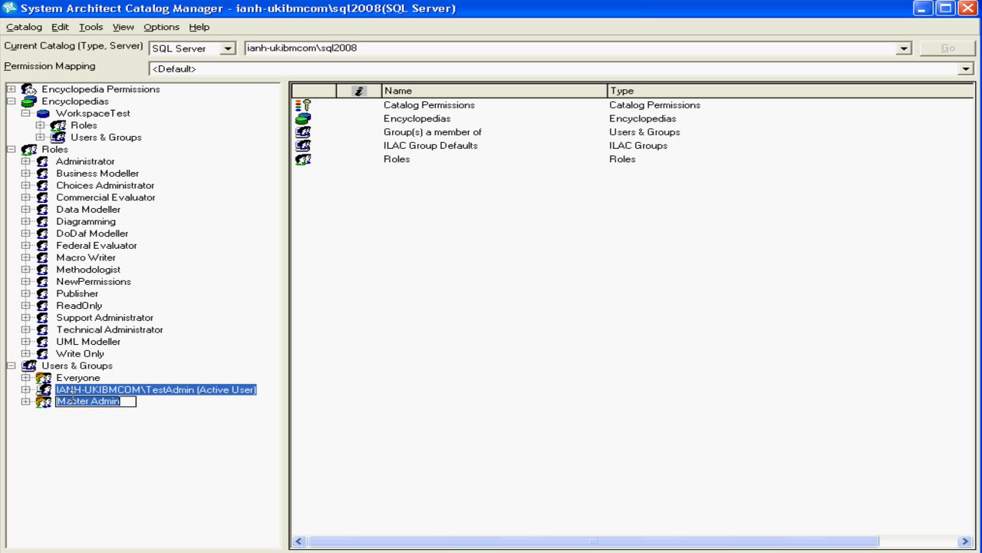
{"action": "left_click", "coordinate": [25, 402]}
{"action": "left_click", "coordinate": [88, 464]}
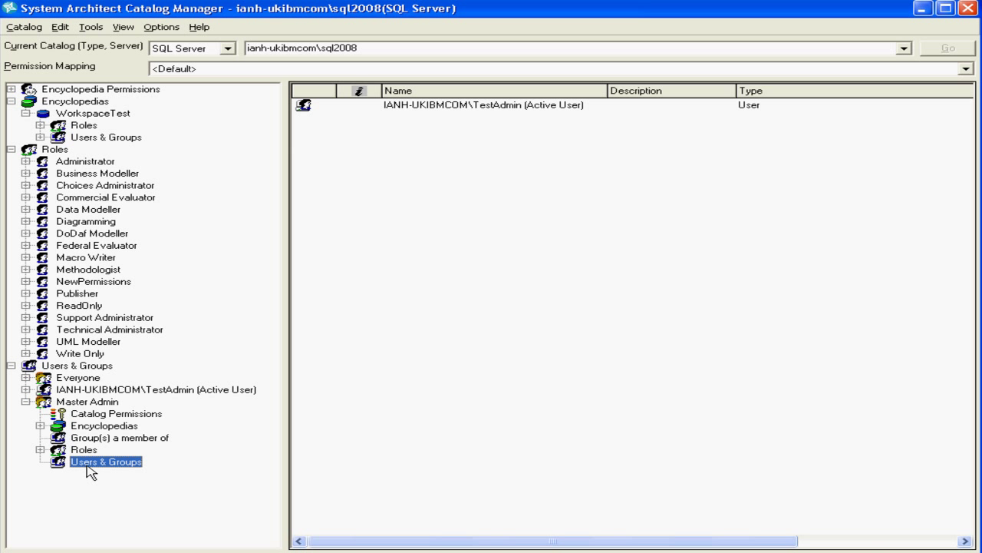
Step: Assign the Master Admin group to the WorkspaceTest encyclopedia and expand its entry there
{"action": "left_click", "coordinate": [84, 403]}
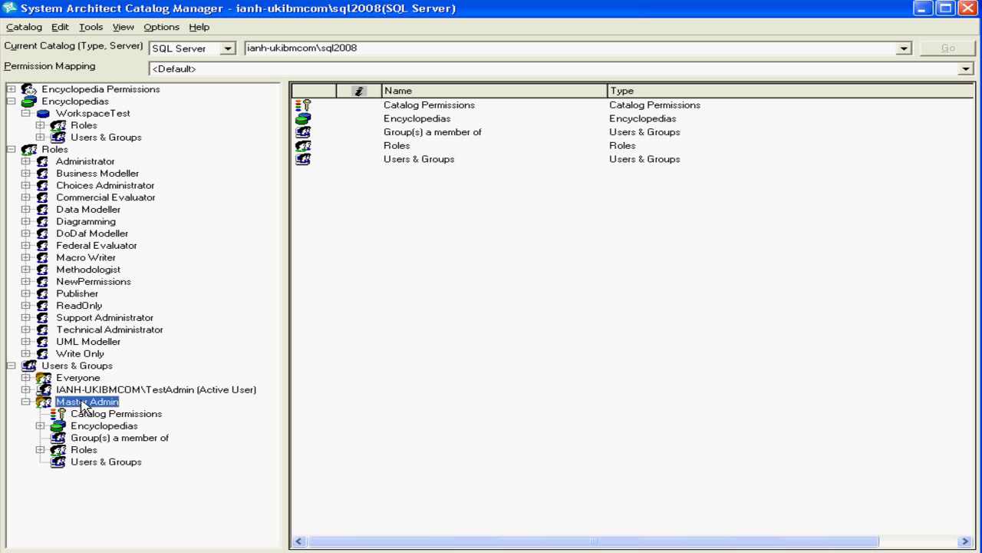
{"action": "left_click_drag", "start_coordinate": [85, 405], "coordinate": [96, 121]}
{"action": "left_click", "coordinate": [40, 137]}
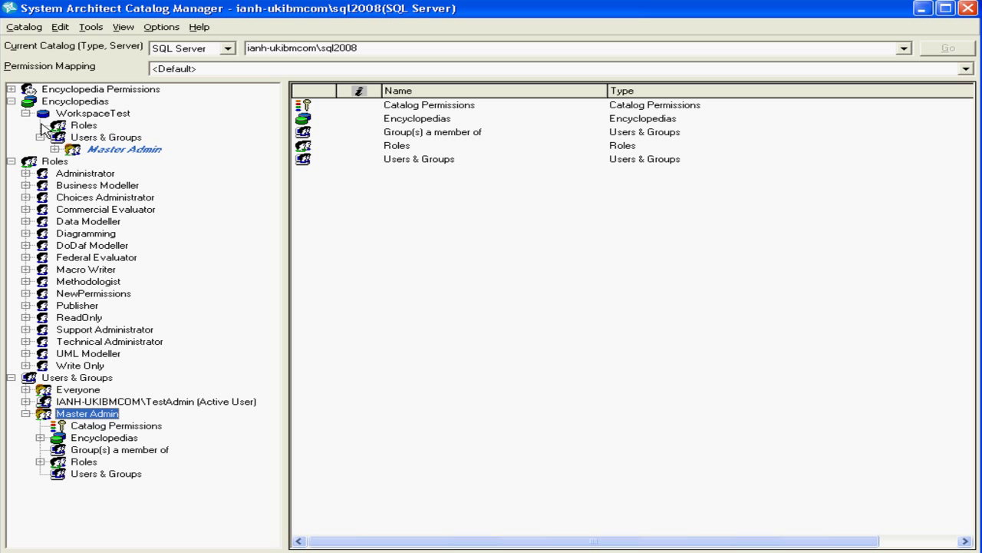
{"action": "left_click", "coordinate": [55, 150]}
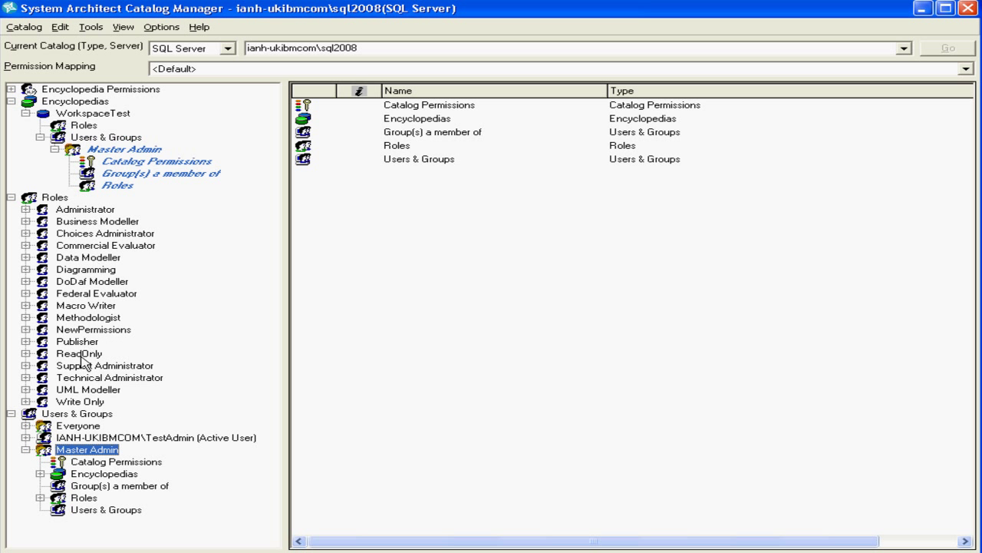
Step: Add the Administrator role to the WorkspaceTest encyclopedia and assign it to the Master Admin group there
{"action": "left_click_drag", "start_coordinate": [80, 212], "coordinate": [90, 126]}
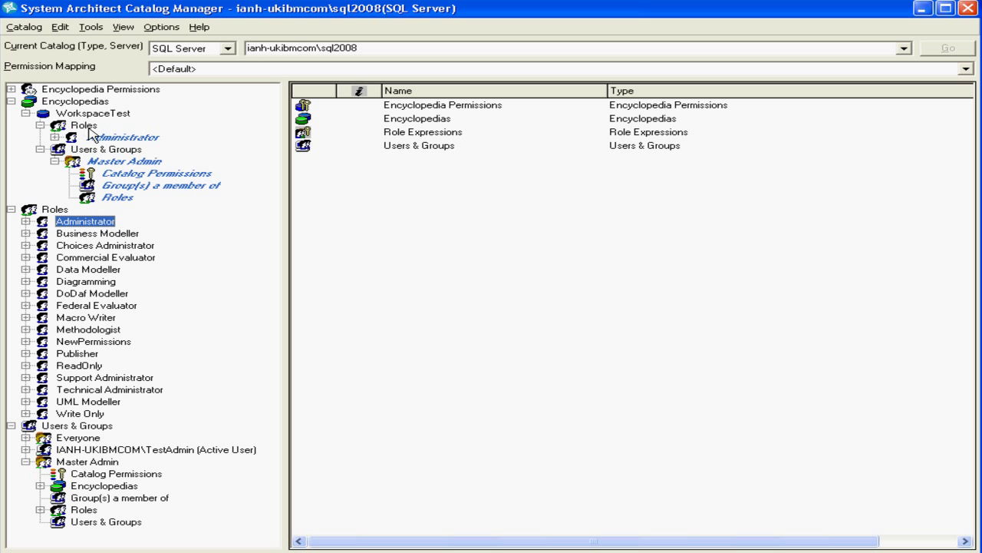
{"action": "left_click", "coordinate": [130, 138]}
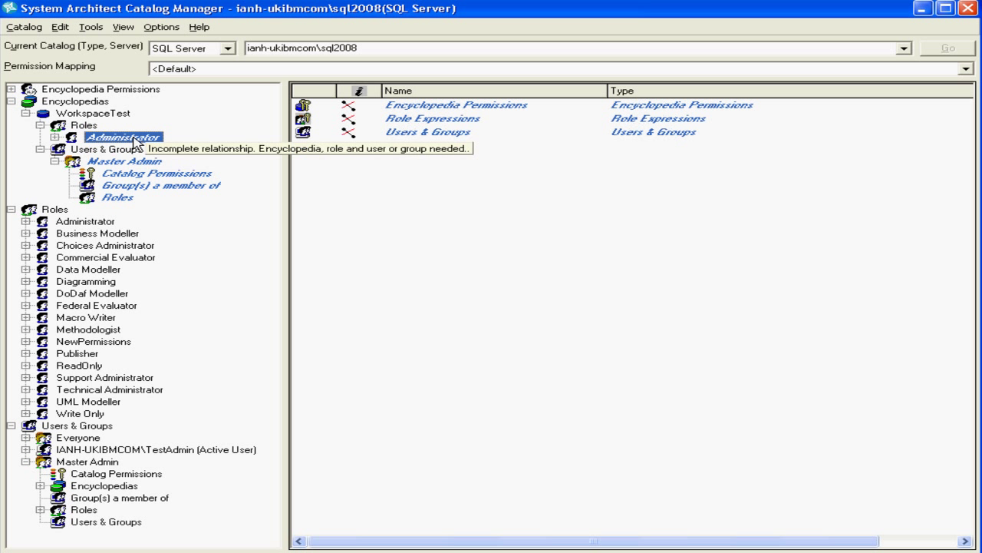
{"action": "left_click_drag", "start_coordinate": [153, 153], "coordinate": [146, 168]}
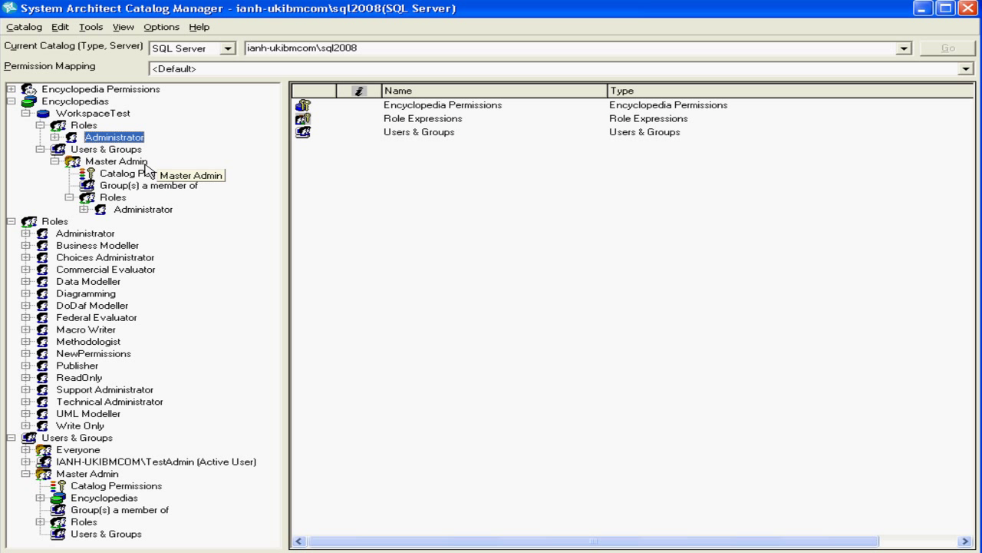
Step: Create a new group named Team 1 in the catalog's Users & Groups, leaving its description empty
{"action": "left_click", "coordinate": [55, 161]}
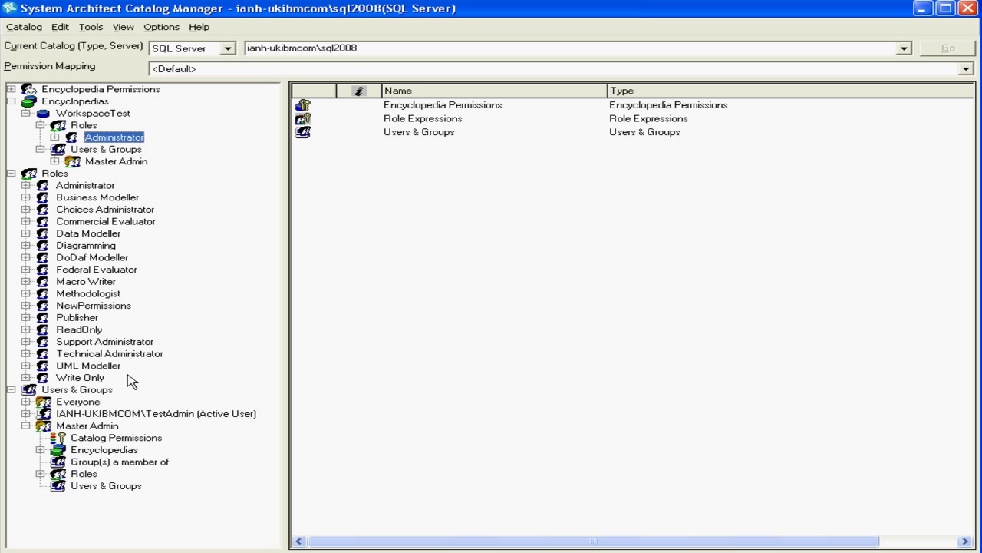
{"action": "left_click", "coordinate": [65, 393]}
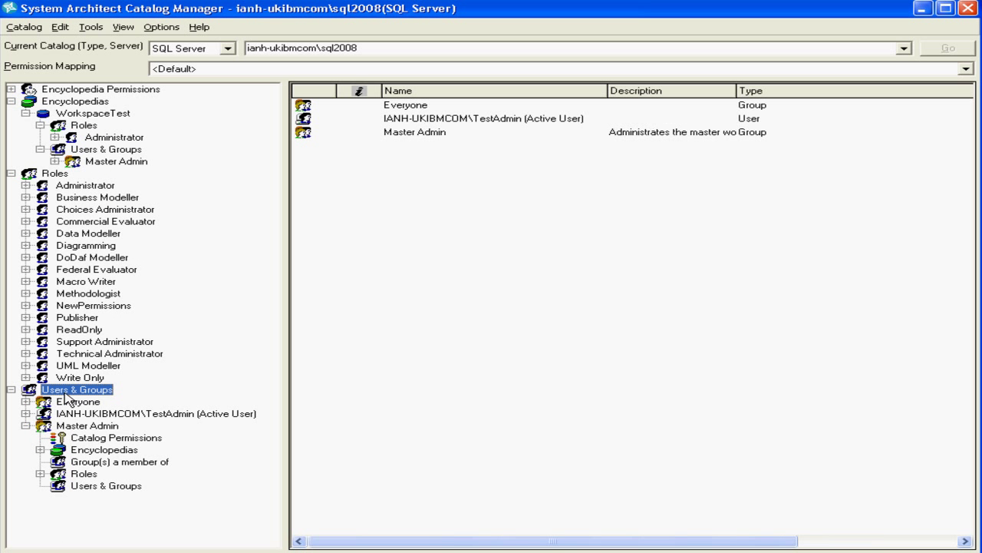
{"action": "right_click", "coordinate": [66, 392]}
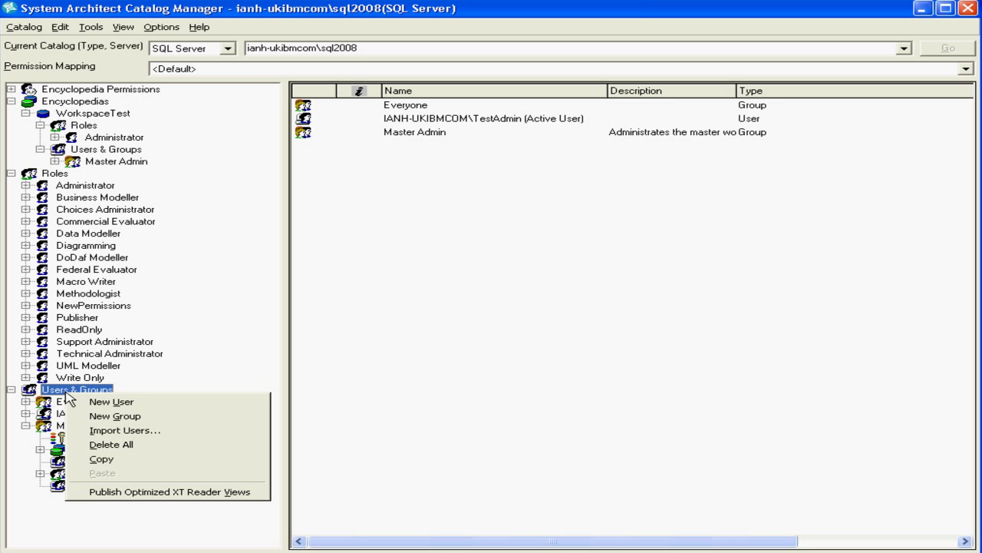
{"action": "left_click", "coordinate": [96, 415]}
{"action": "type", "text": "Team 1"}
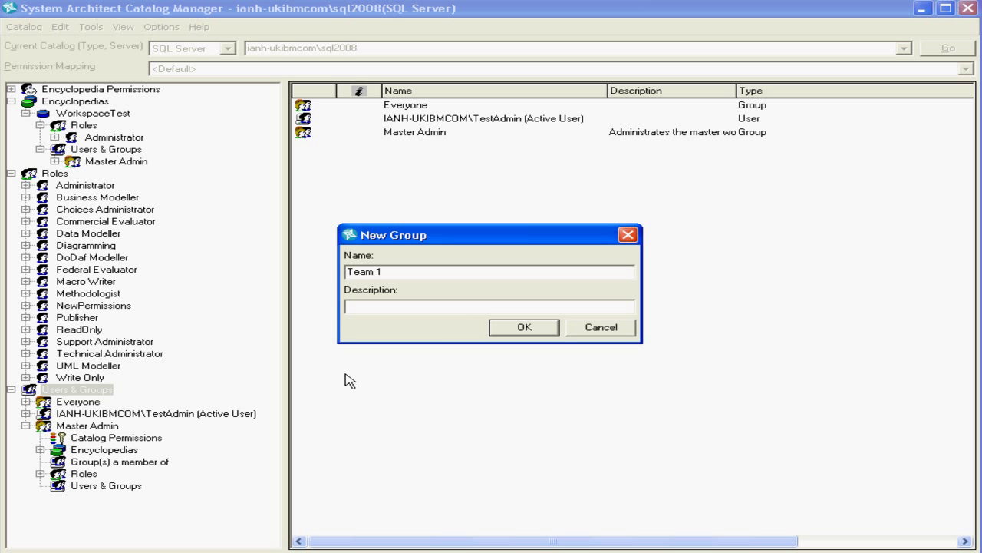
{"action": "left_click", "coordinate": [507, 326]}
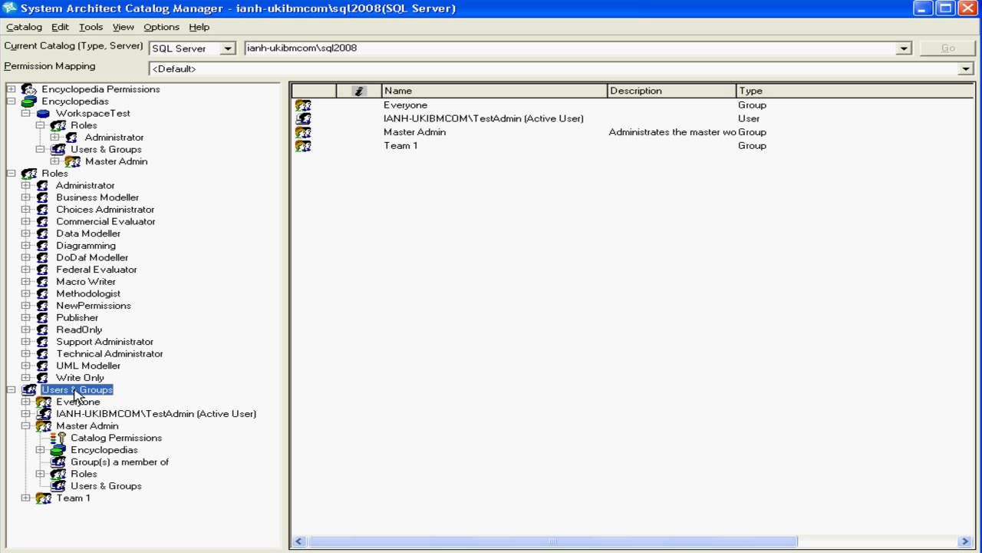
Step: Create another group named Team 2 in the catalog's Users & Groups, without a description
{"action": "right_click", "coordinate": [77, 393]}
{"action": "left_click", "coordinate": [122, 415]}
{"action": "type", "text": "Team 2"}
{"action": "left_click", "coordinate": [508, 327]}
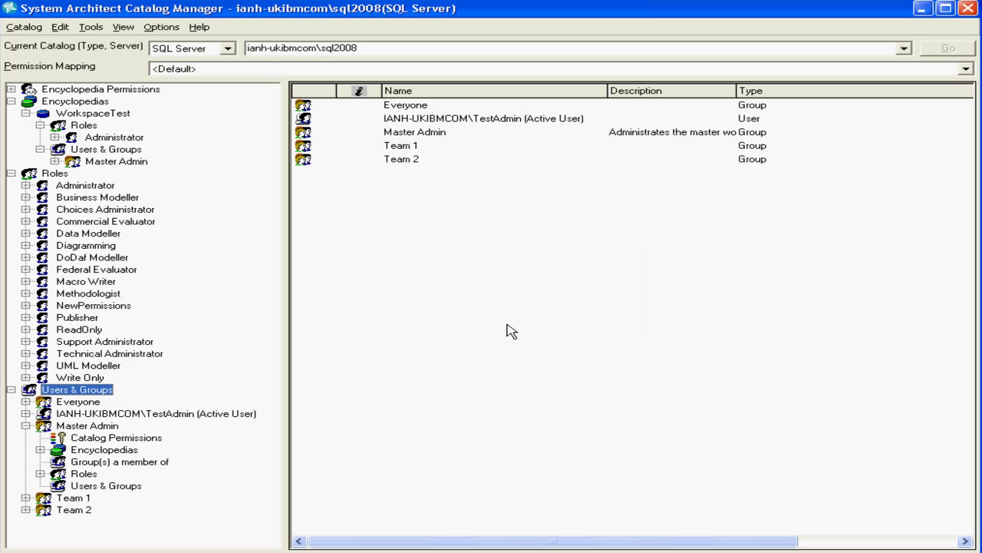
Step: Create a new user IANH-UKIBMCOM\User1 with audit ID User1 and the description "A user for the Team 1"
{"action": "right_click", "coordinate": [104, 392]}
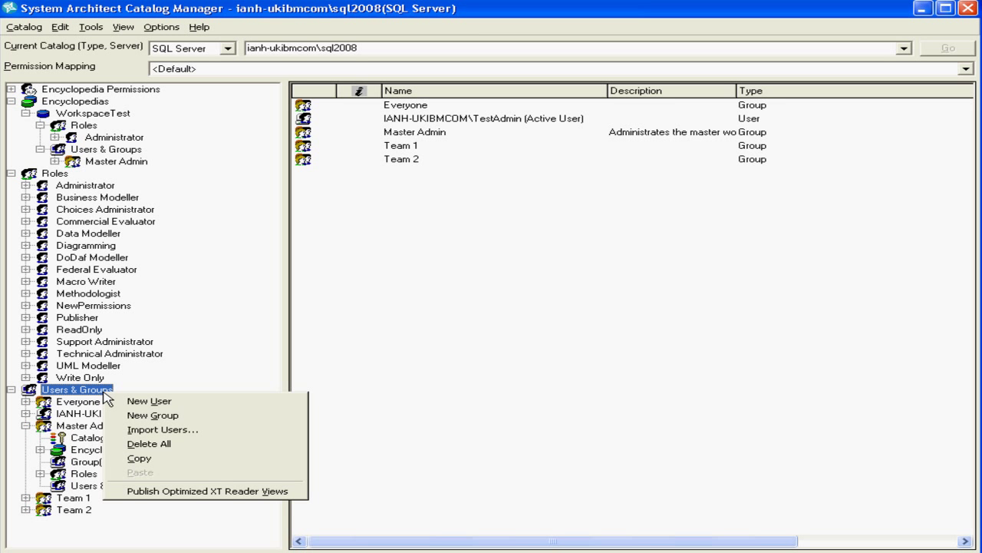
{"action": "left_click", "coordinate": [120, 402]}
{"action": "type", "text": "IANH-UKIBMCOM\\User1"}
{"action": "key", "text": "Tab"}
{"action": "type", "text": "User1"}
{"action": "left_click", "coordinate": [393, 357]}
{"action": "type", "text": "A user for the Team 1"}
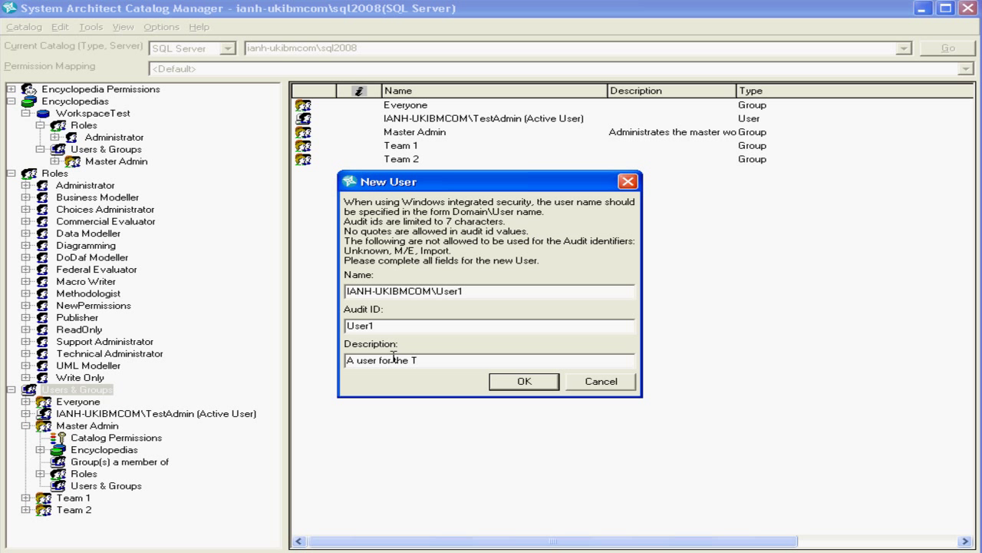
{"action": "left_click", "coordinate": [524, 381]}
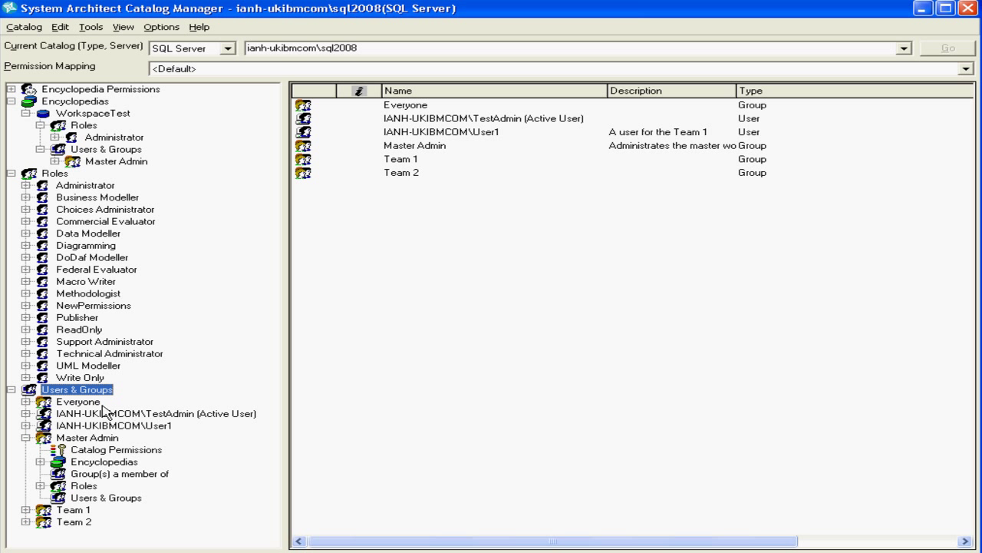
Step: Create a new user IANH-UKIBMCOM\User2 with audit ID User2 and the description "A user on the Team 2"
{"action": "right_click", "coordinate": [94, 395]}
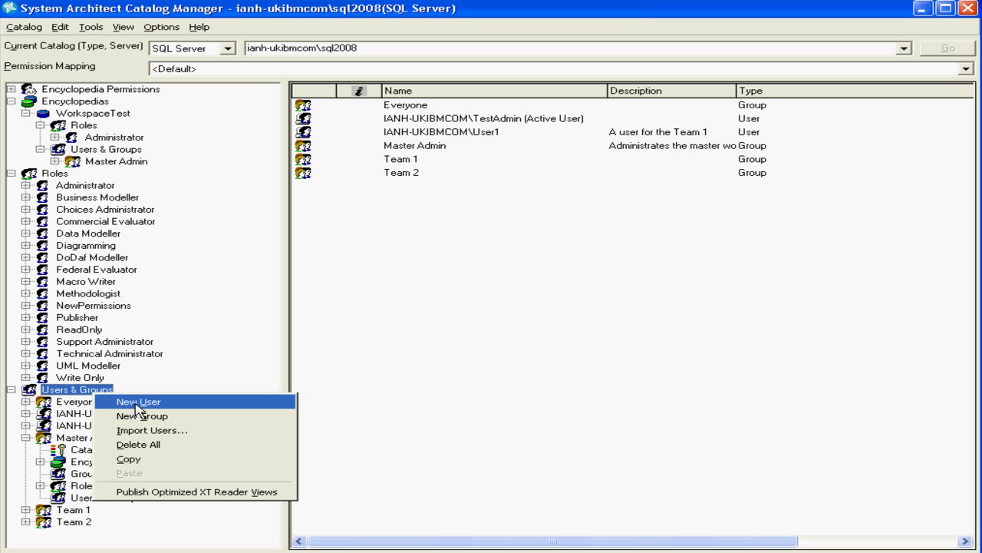
{"action": "left_click", "coordinate": [137, 400]}
{"action": "type", "text": "IANH-UKIBMCOM\\User2"}
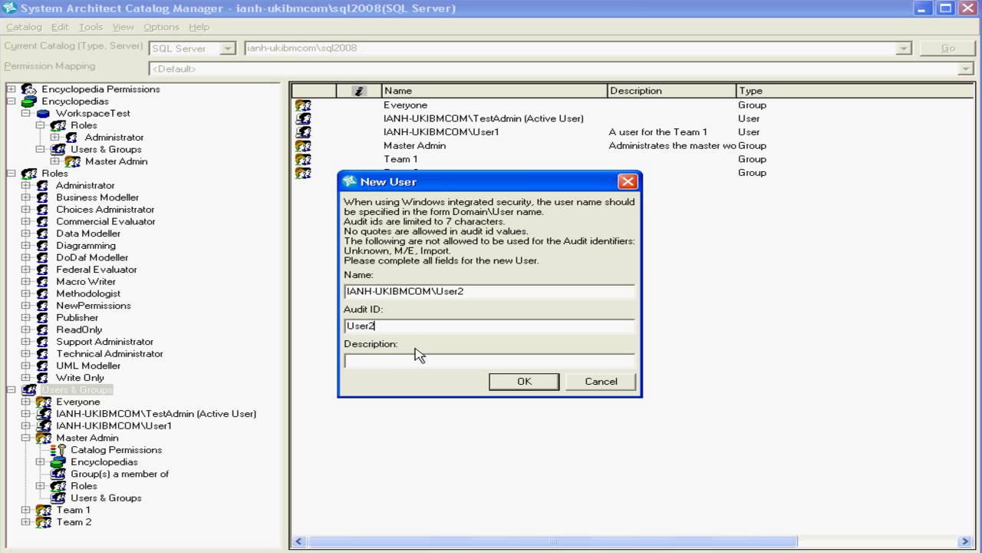
{"action": "type", "text": "A user on the Team 2"}
{"action": "left_click", "coordinate": [525, 381]}
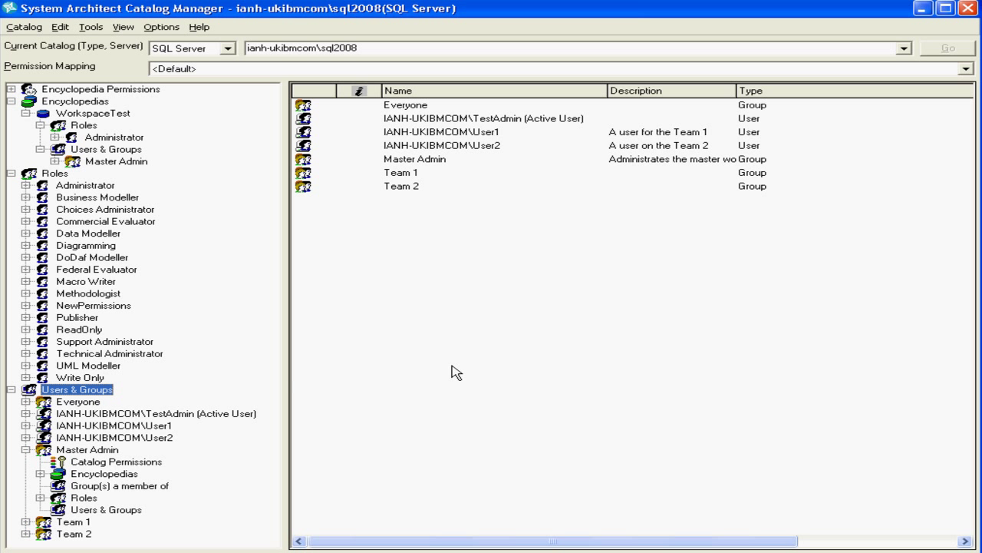
Step: Add User1 to the Team 1 group and check the group's members
{"action": "left_click", "coordinate": [11, 173]}
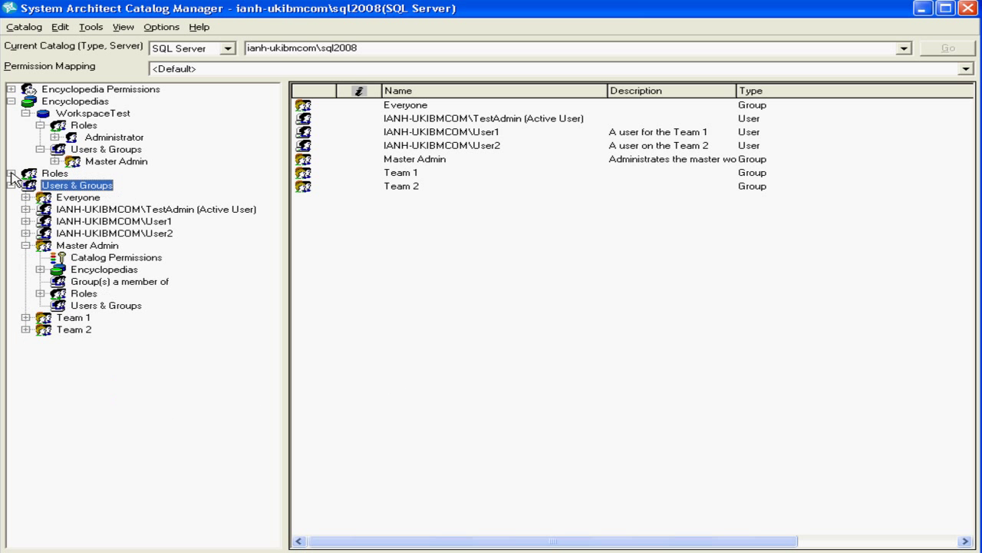
{"action": "left_click", "coordinate": [113, 222]}
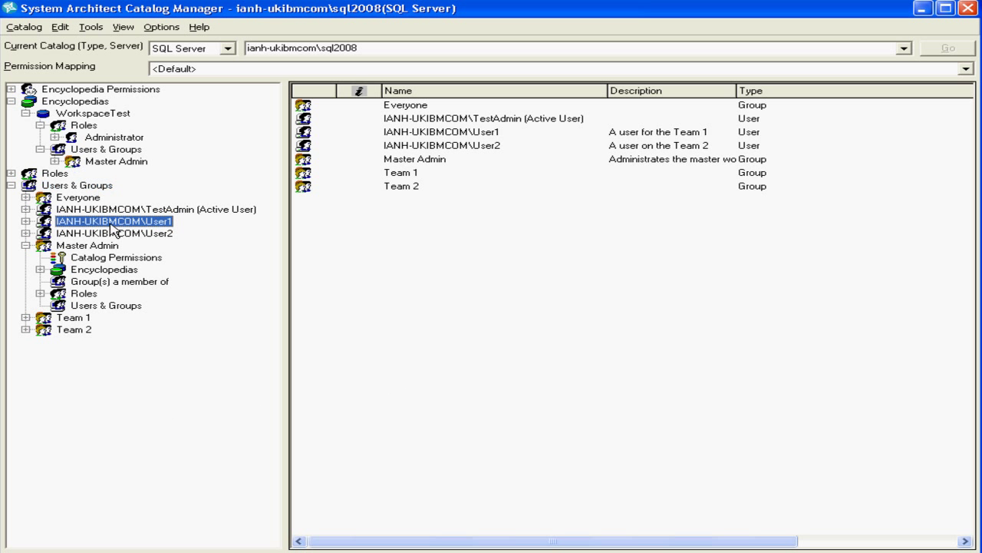
{"action": "left_click_drag", "start_coordinate": [115, 225], "coordinate": [26, 322]}
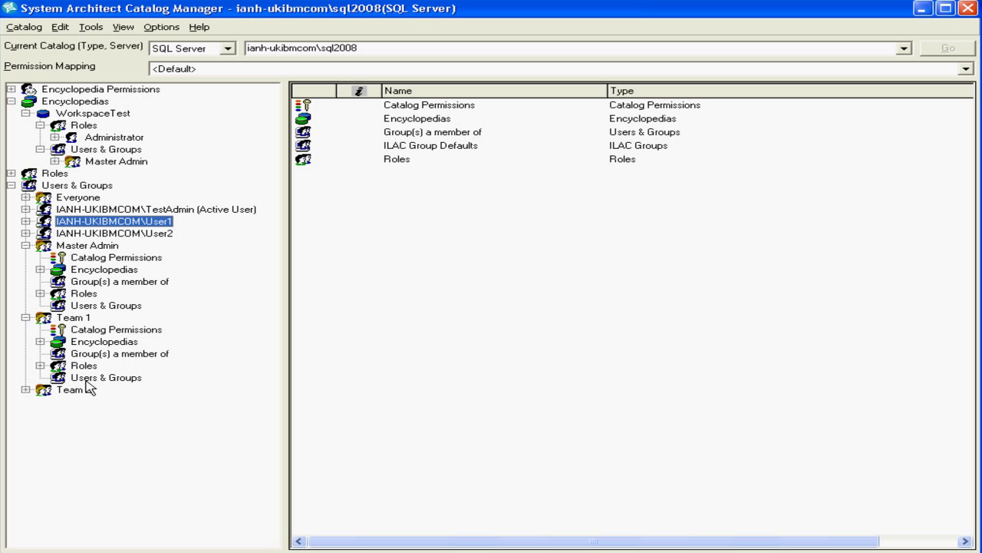
{"action": "left_click", "coordinate": [86, 379]}
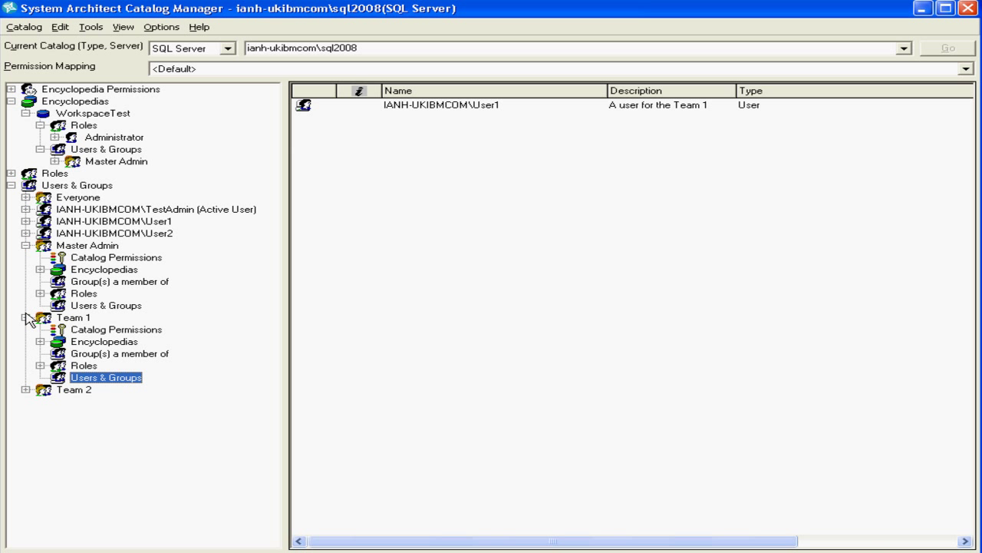
{"action": "left_click", "coordinate": [26, 318]}
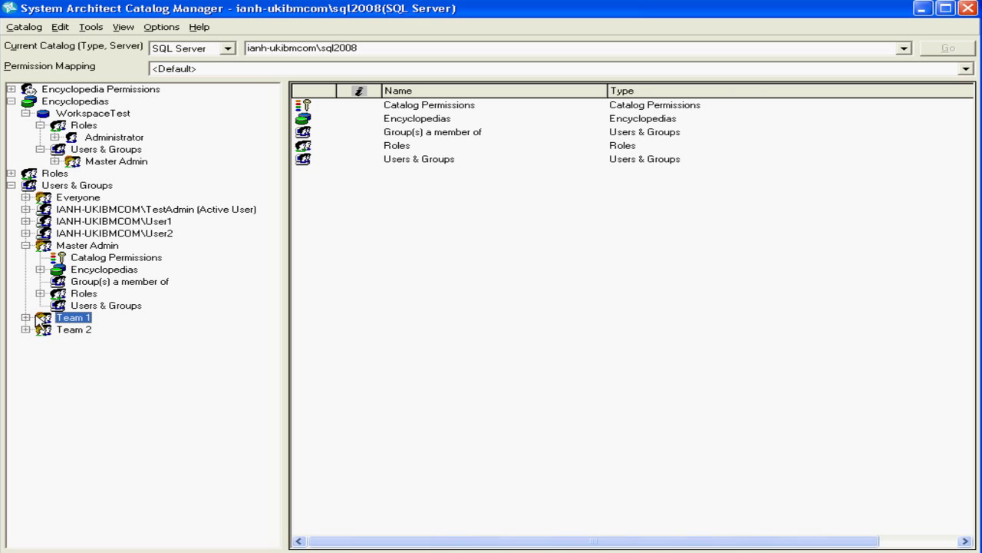
Step: Add User2 to the Team 2 group and check the group's members
{"action": "left_click", "coordinate": [108, 234]}
{"action": "left_click_drag", "start_coordinate": [106, 235], "coordinate": [75, 331]}
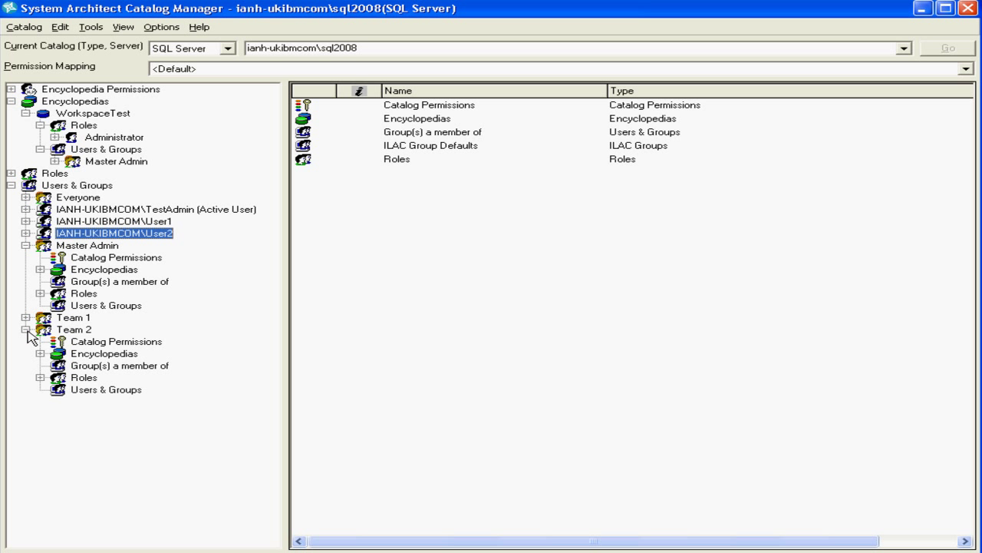
{"action": "left_click", "coordinate": [75, 393]}
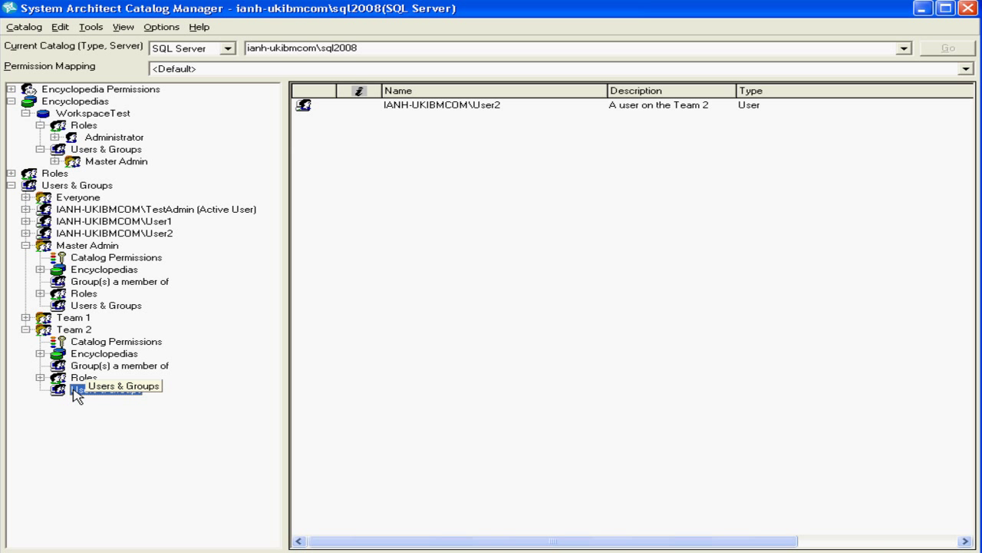
{"action": "left_click", "coordinate": [26, 329]}
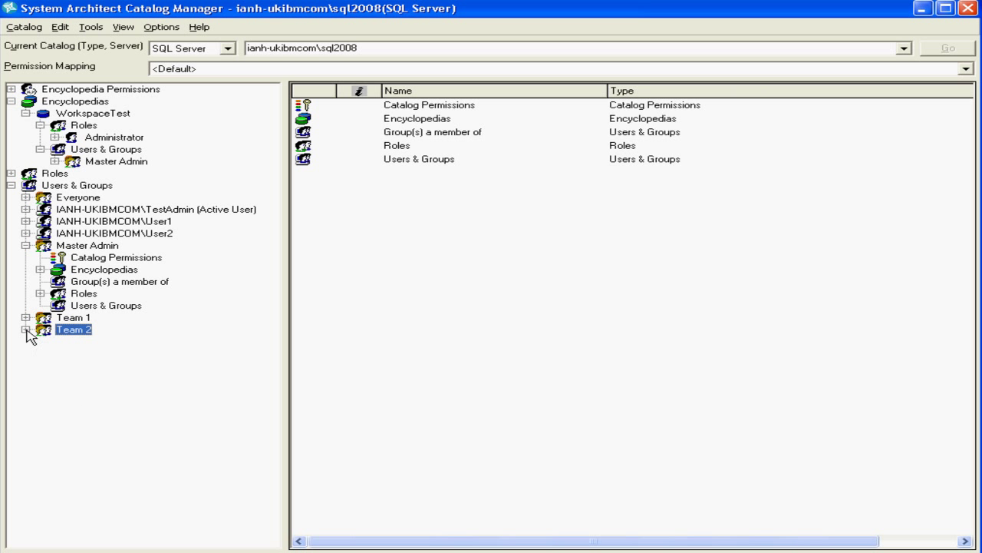
Step: Assign the Team 1 and Team 2 groups to the WorkspaceTest encyclopedia
{"action": "left_click", "coordinate": [26, 246]}
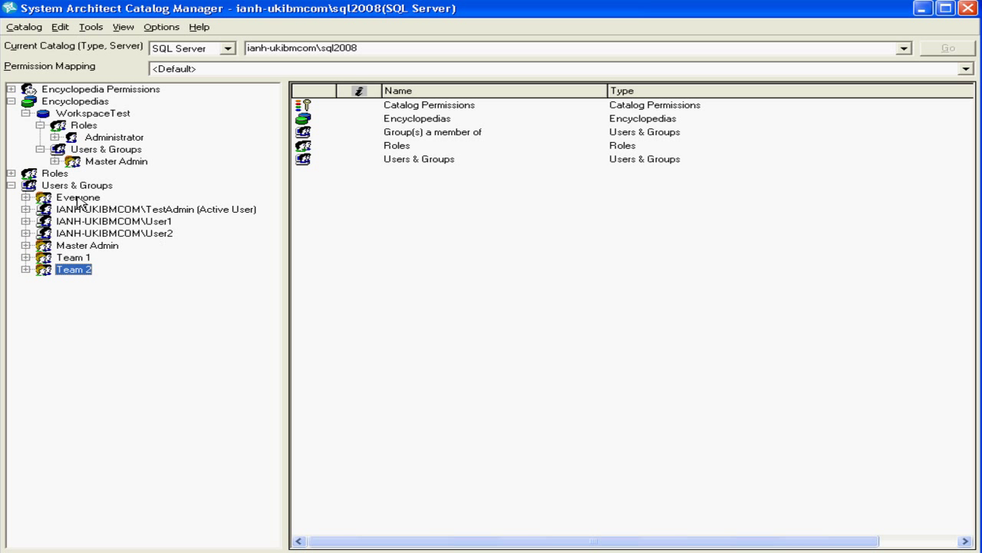
{"action": "left_click", "coordinate": [83, 127]}
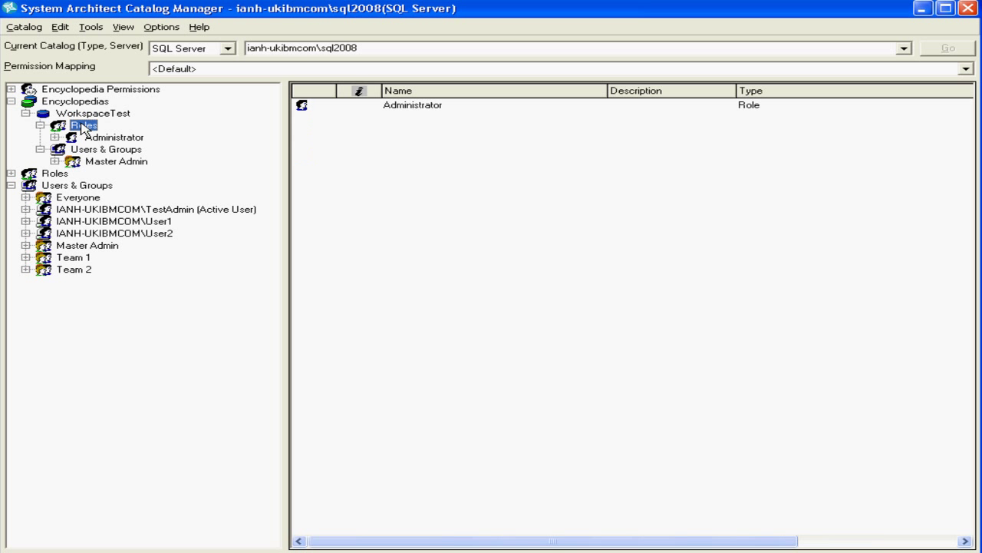
{"action": "left_click", "coordinate": [69, 258]}
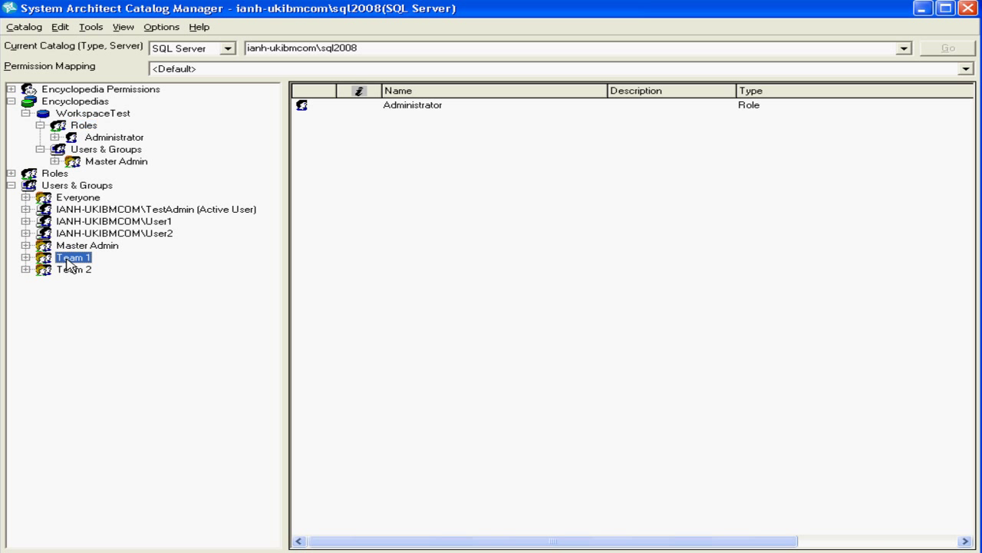
{"action": "left_click_drag", "start_coordinate": [73, 265], "coordinate": [84, 125]}
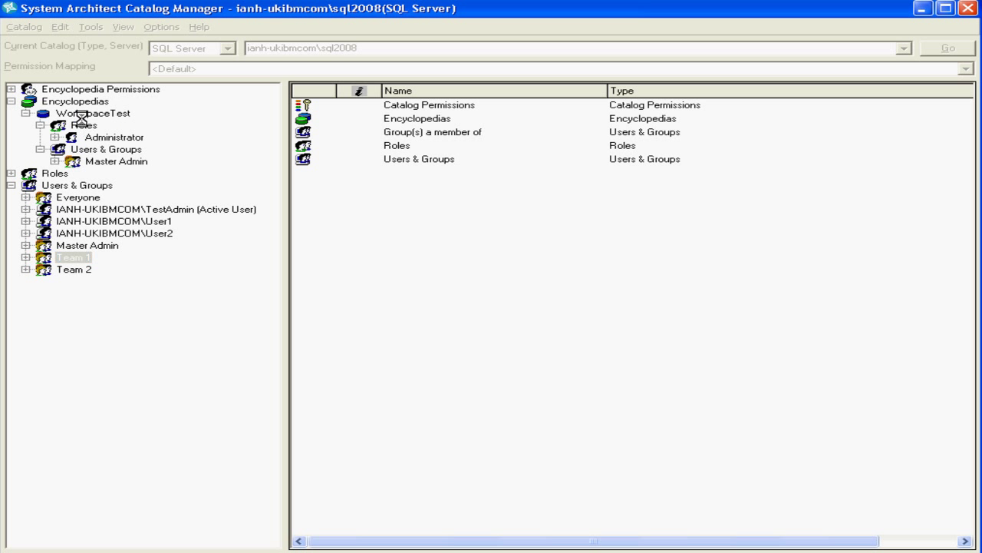
{"action": "left_click", "coordinate": [79, 285]}
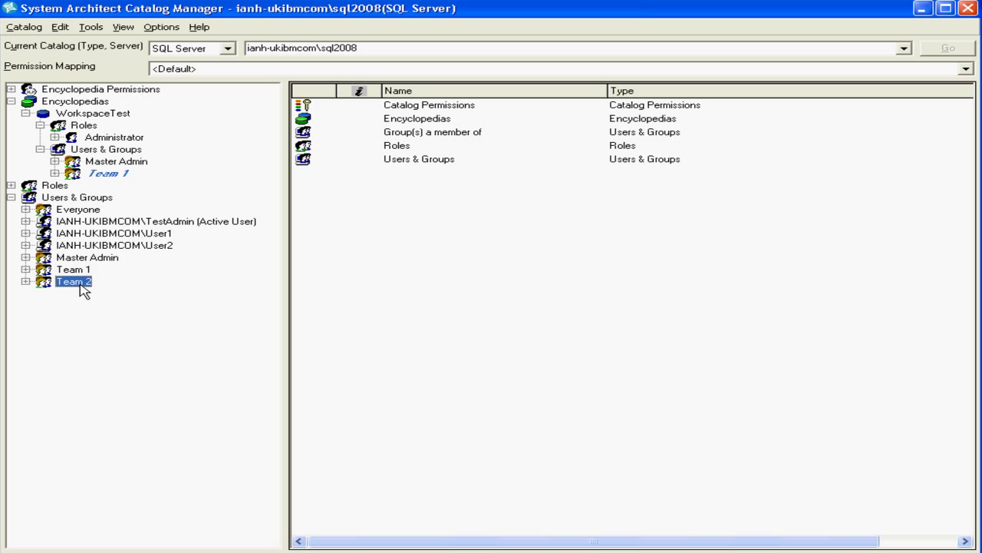
{"action": "left_click_drag", "start_coordinate": [79, 286], "coordinate": [88, 121]}
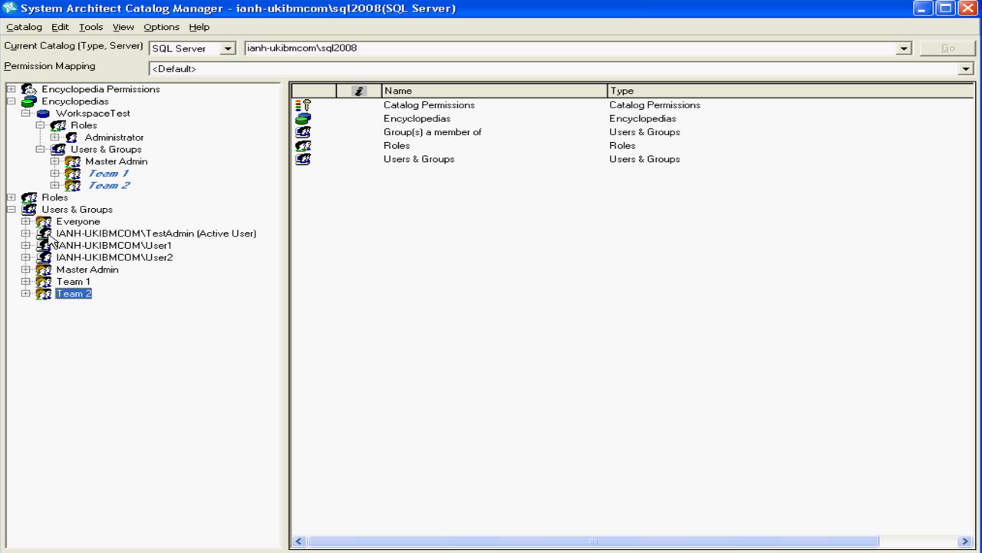
Step: Add the ReadOnly role from the catalog's roles to the WorkspaceTest encyclopedia
{"action": "left_click", "coordinate": [11, 208]}
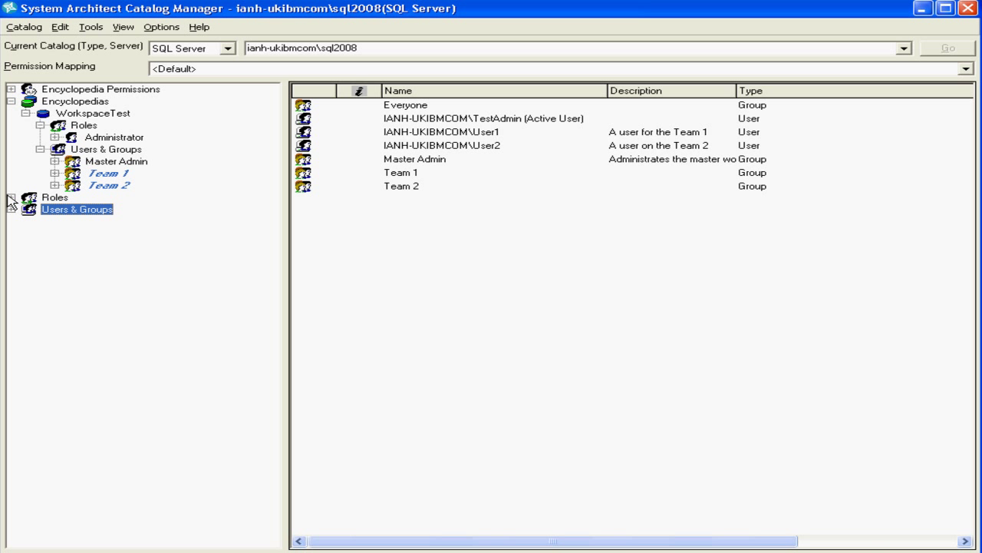
{"action": "left_click", "coordinate": [11, 197]}
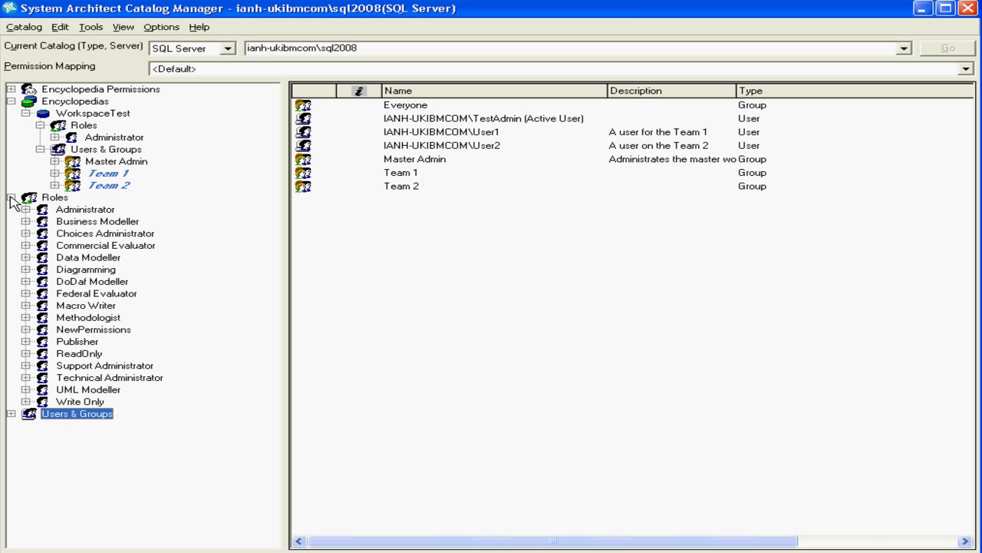
{"action": "left_click", "coordinate": [86, 358]}
{"action": "left_click_drag", "start_coordinate": [85, 359], "coordinate": [87, 129]}
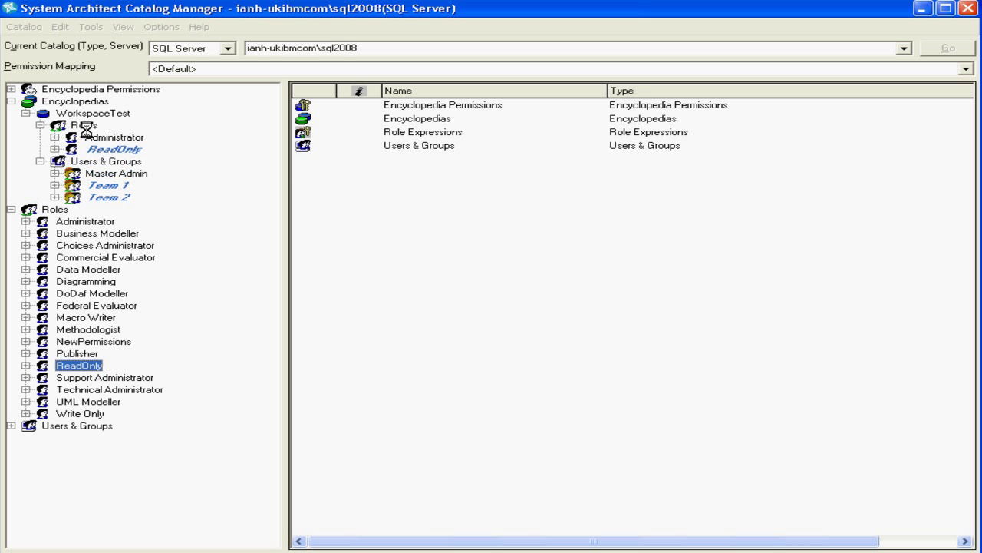
Step: Assign the ReadOnly role to Team 1 and Team 2 within the WorkspaceTest encyclopedia and check the roles of its groups
{"action": "left_click", "coordinate": [109, 149]}
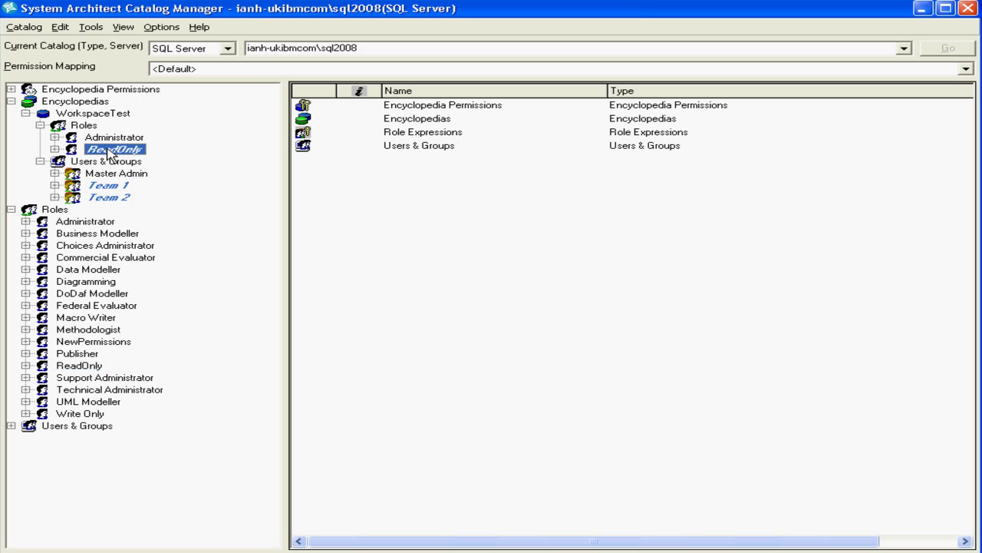
{"action": "left_click_drag", "start_coordinate": [110, 153], "coordinate": [123, 187]}
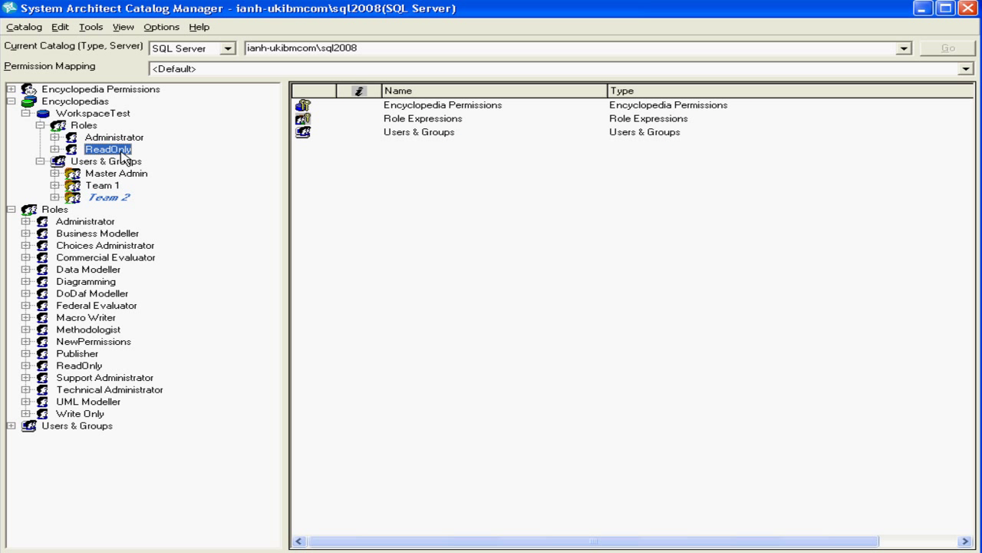
{"action": "left_click_drag", "start_coordinate": [123, 151], "coordinate": [118, 197]}
{"action": "left_click", "coordinate": [56, 197]}
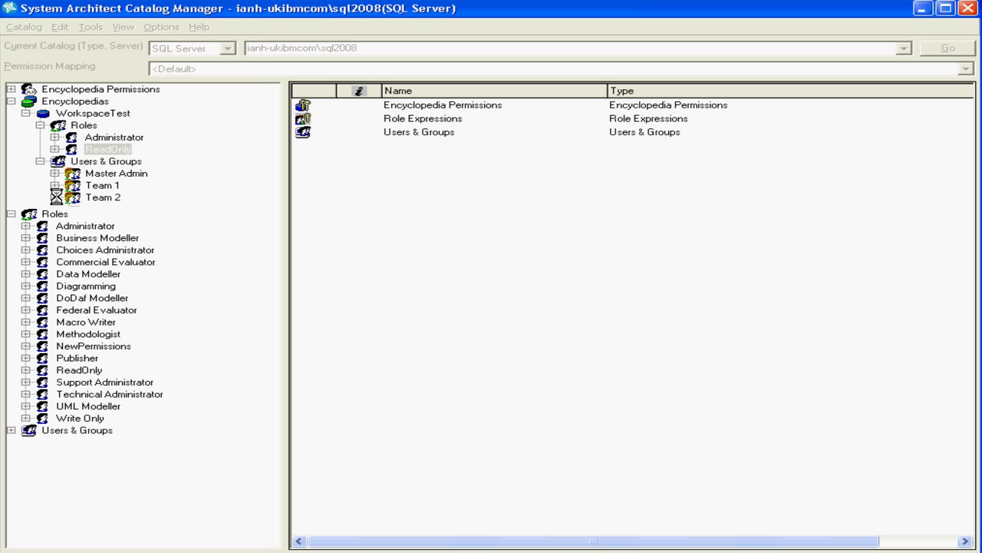
{"action": "left_click", "coordinate": [69, 233]}
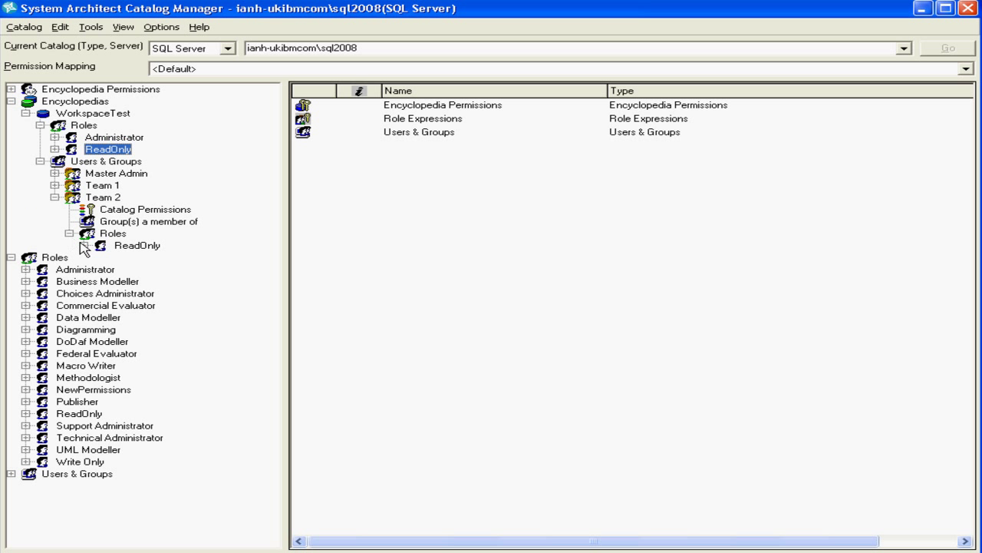
{"action": "left_click", "coordinate": [54, 185]}
{"action": "left_click", "coordinate": [69, 221]}
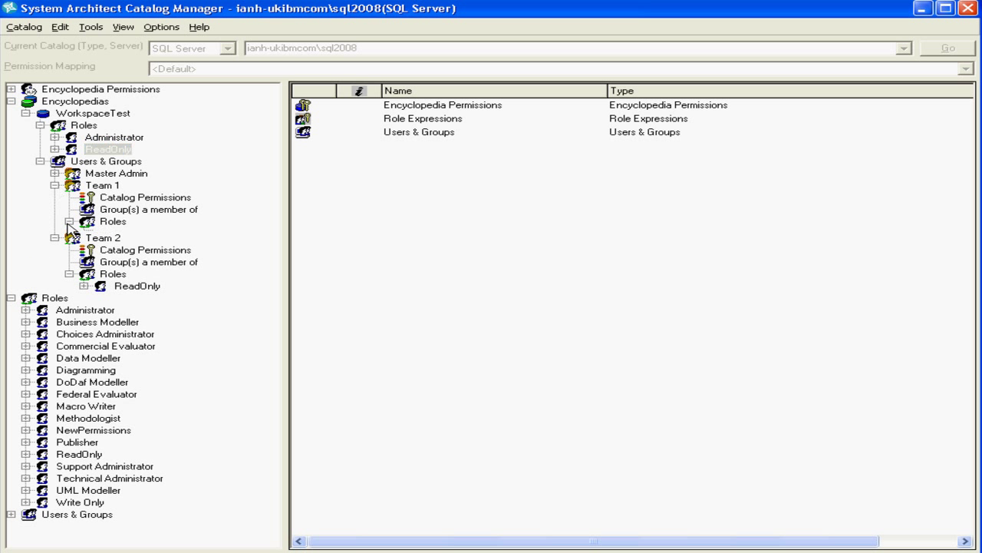
{"action": "left_click", "coordinate": [55, 173]}
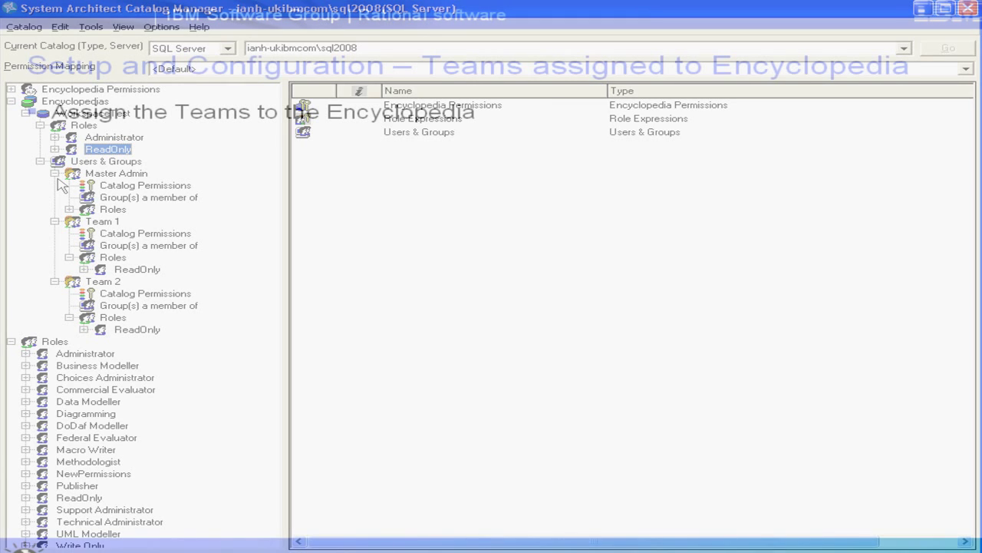
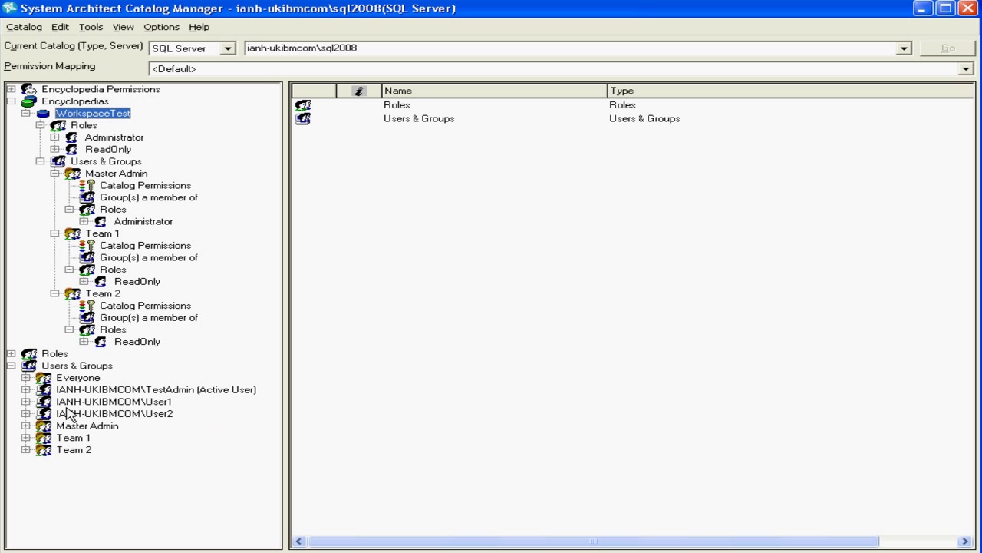
Step: Assign the Team 1 group to User1 as the default ILAC group
{"action": "left_click", "coordinate": [26, 401]}
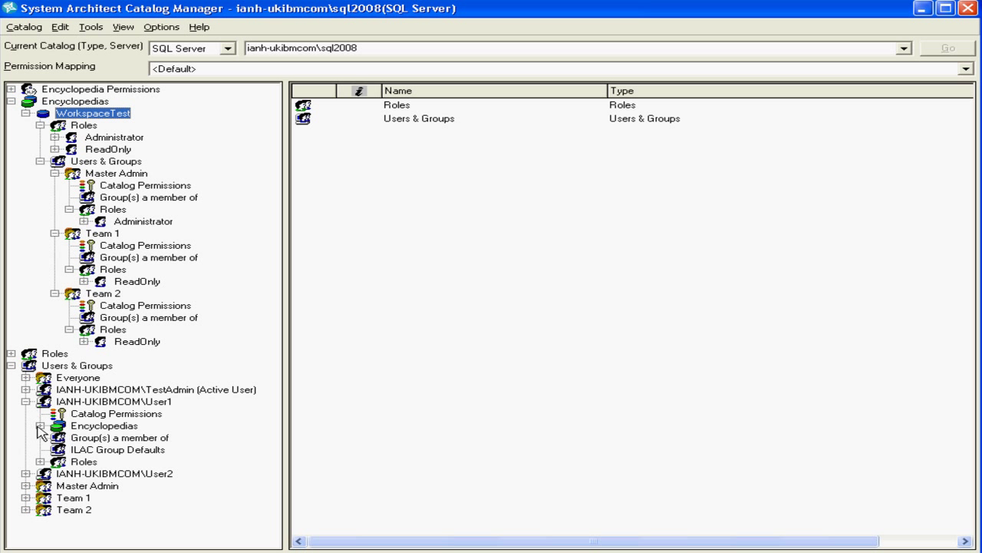
{"action": "left_click", "coordinate": [117, 451]}
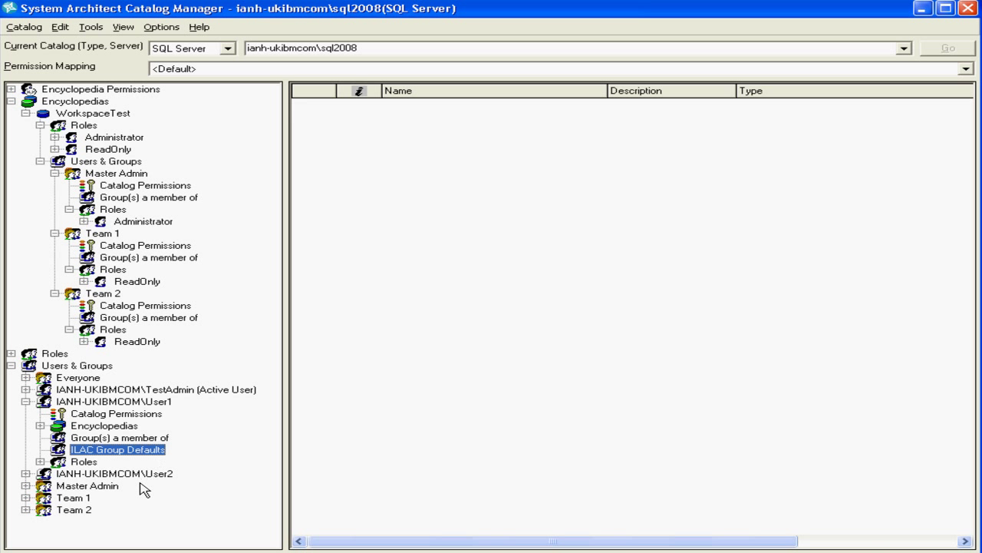
{"action": "left_click_drag", "start_coordinate": [80, 499], "coordinate": [129, 460]}
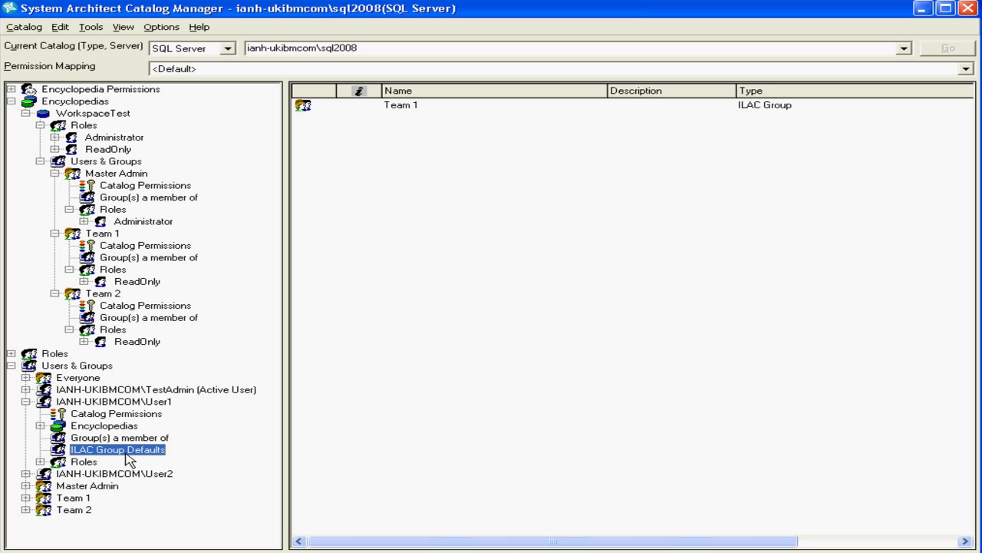
{"action": "left_click", "coordinate": [25, 401]}
Step: Assign the Team 2 group to User2 as the default ILAC group and check the assignment
{"action": "left_click", "coordinate": [25, 413]}
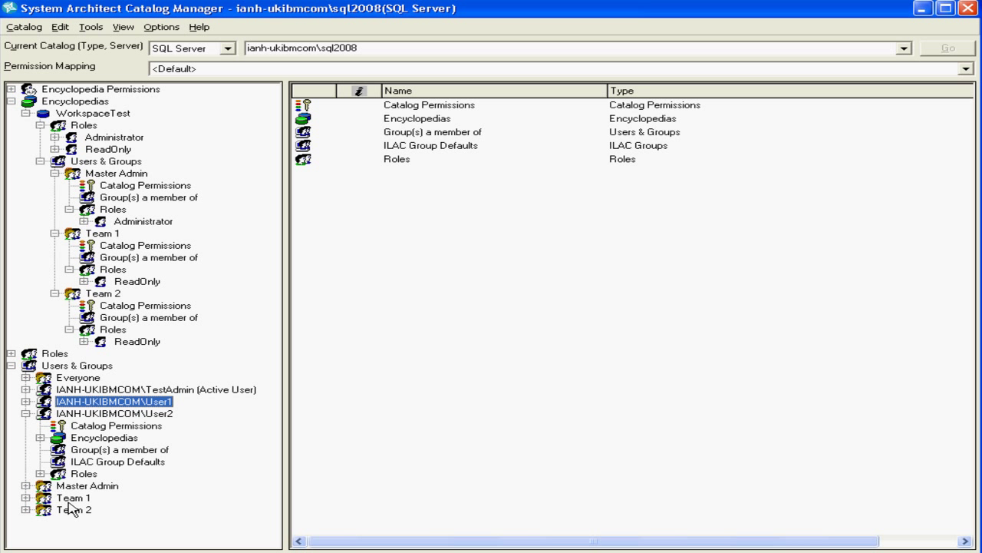
{"action": "left_click_drag", "start_coordinate": [73, 509], "coordinate": [138, 464]}
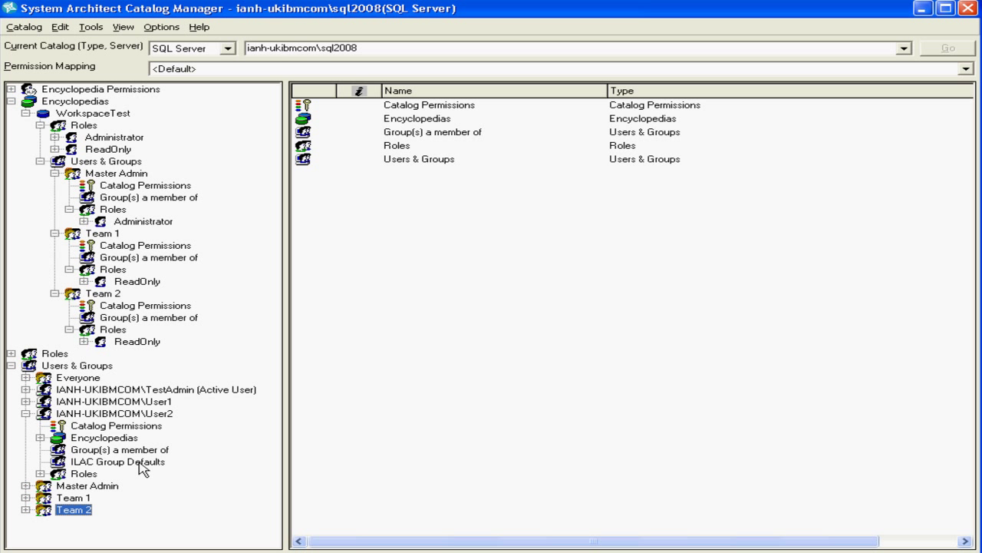
{"action": "left_click", "coordinate": [101, 463]}
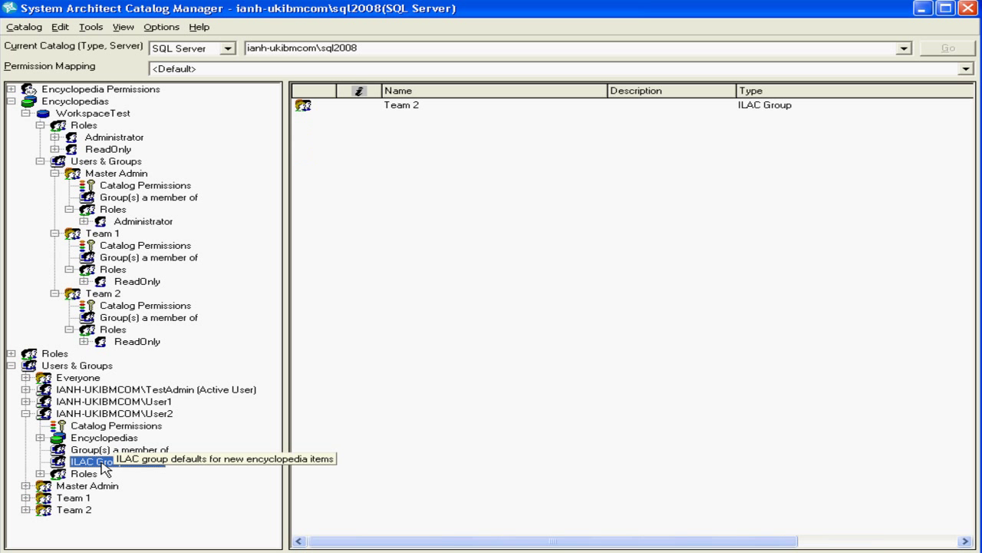
{"action": "left_click", "coordinate": [26, 414]}
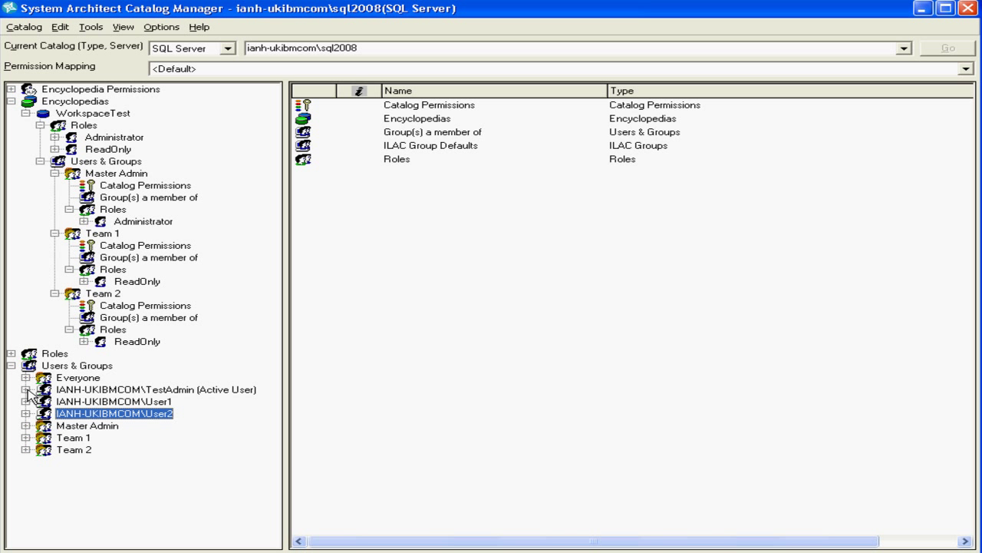
Step: Assign the Master Admin group to TestAdmin as the default ILAC group and check the assignment
{"action": "left_click", "coordinate": [26, 390]}
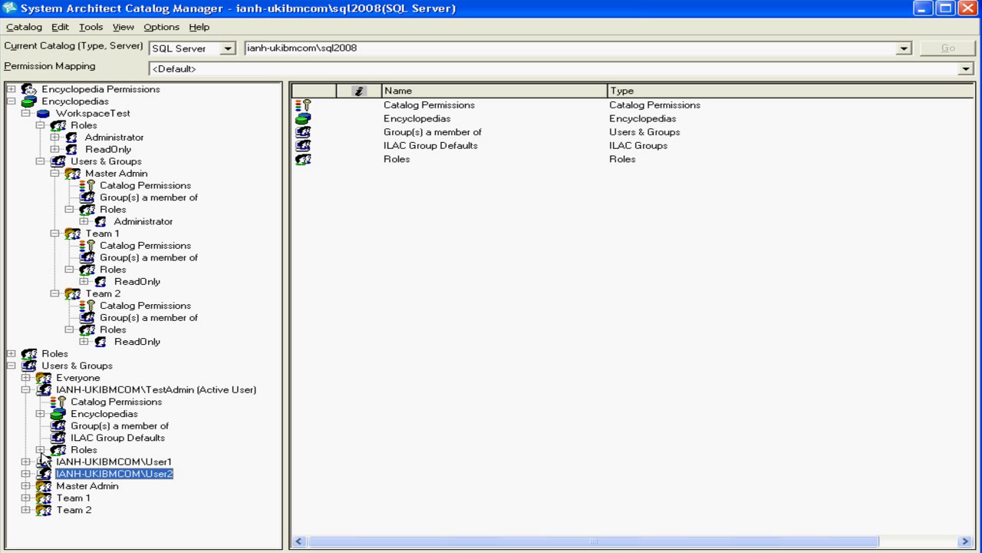
{"action": "left_click", "coordinate": [75, 486]}
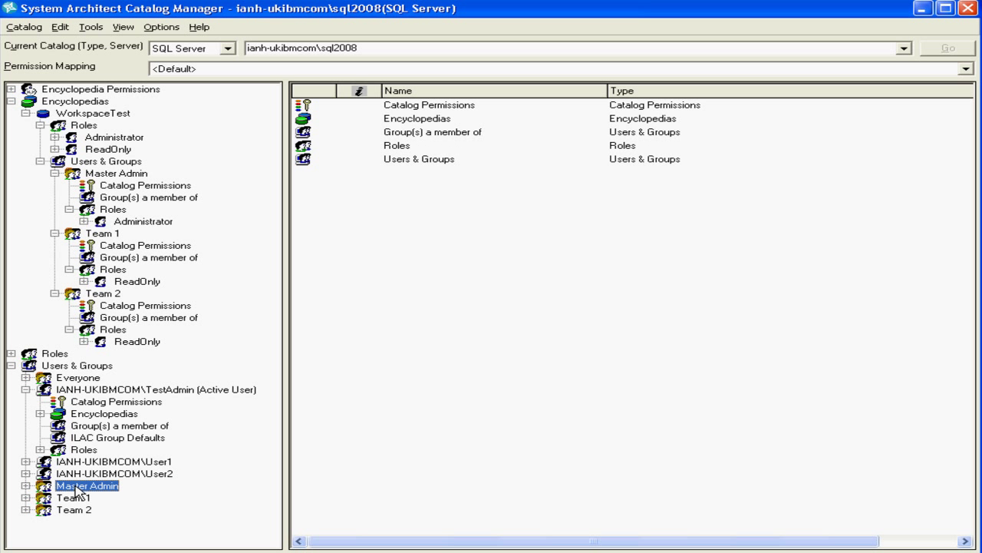
{"action": "left_click_drag", "start_coordinate": [96, 490], "coordinate": [119, 442]}
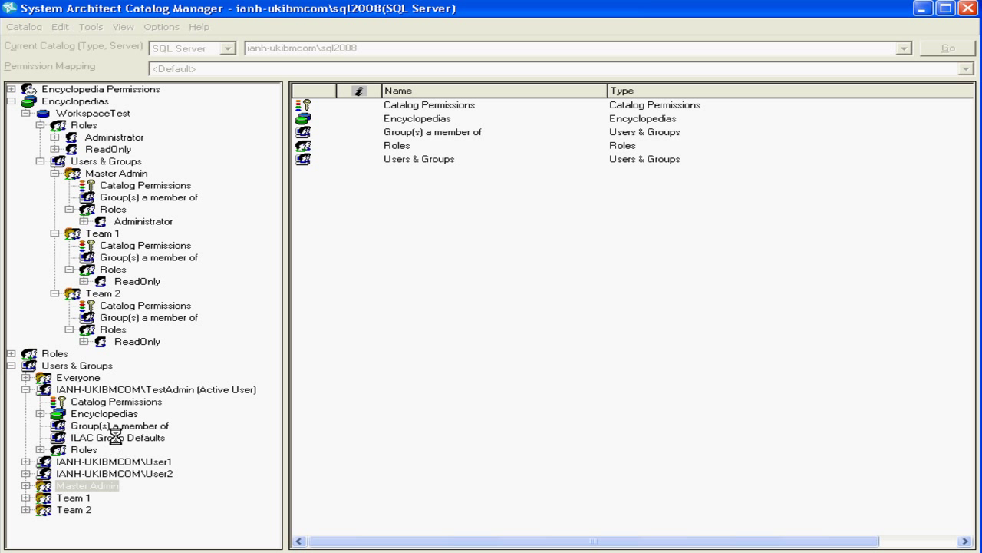
{"action": "left_click", "coordinate": [84, 437]}
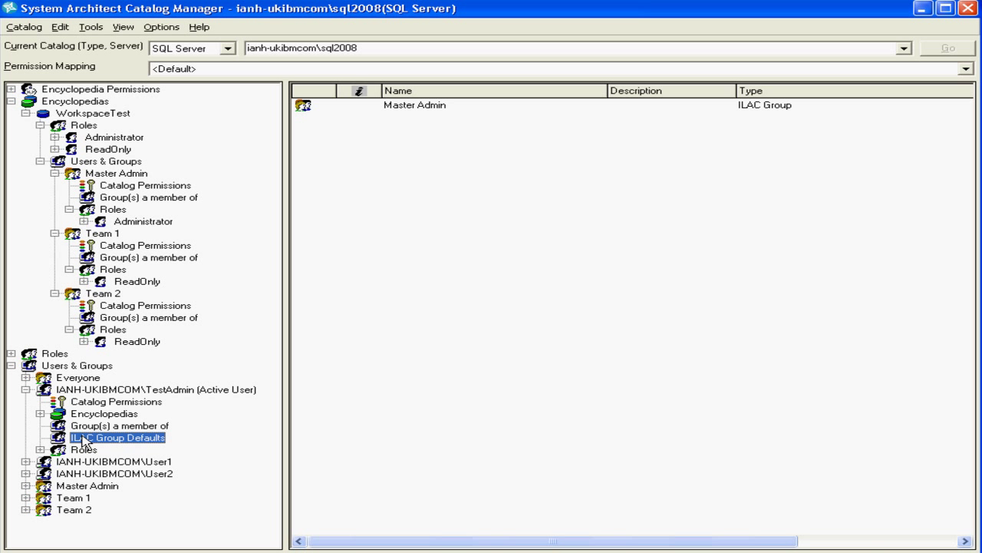
{"action": "left_click", "coordinate": [20, 389]}
Step: Make the Master Admin group a member of the Team 1 and Team 2 groups
{"action": "left_click", "coordinate": [11, 102]}
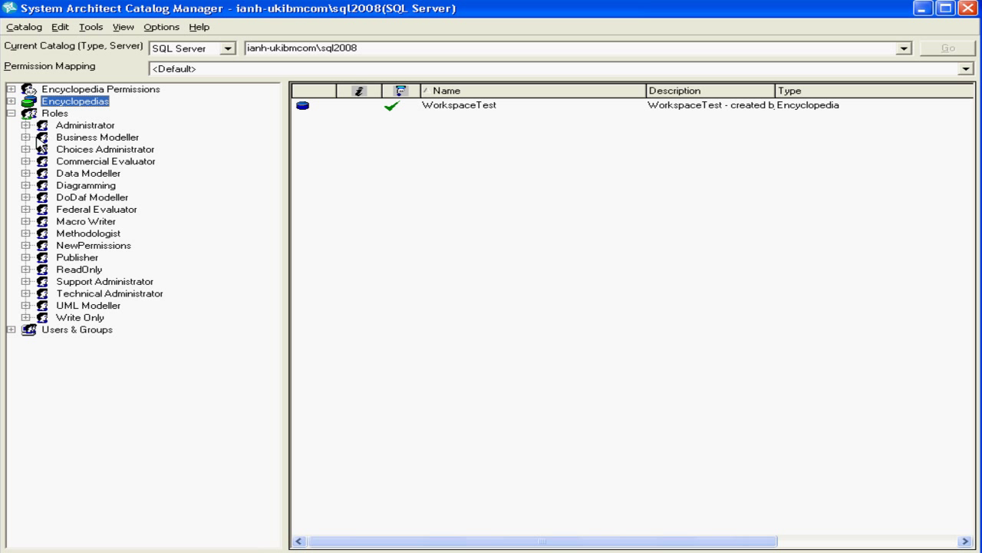
{"action": "left_click", "coordinate": [11, 329]}
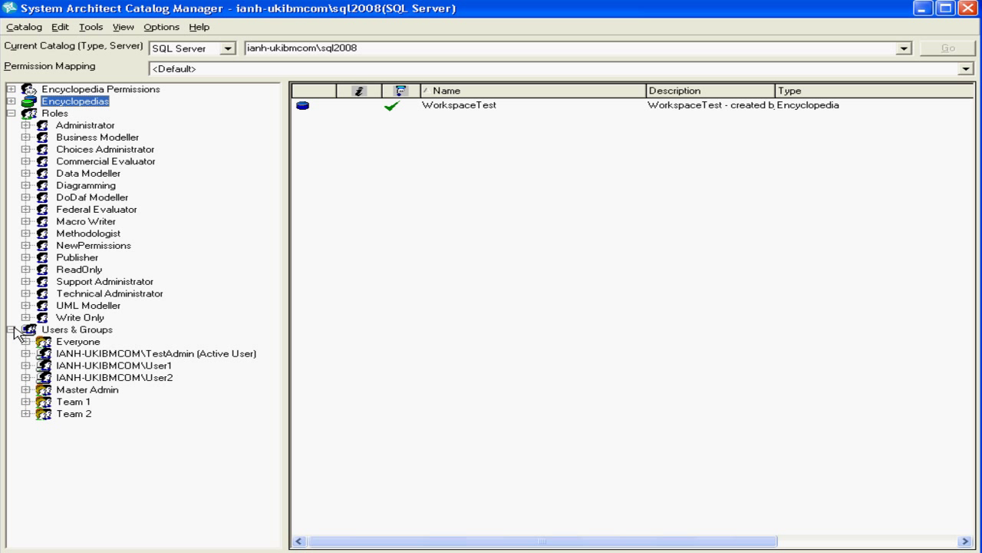
{"action": "left_click", "coordinate": [12, 114]}
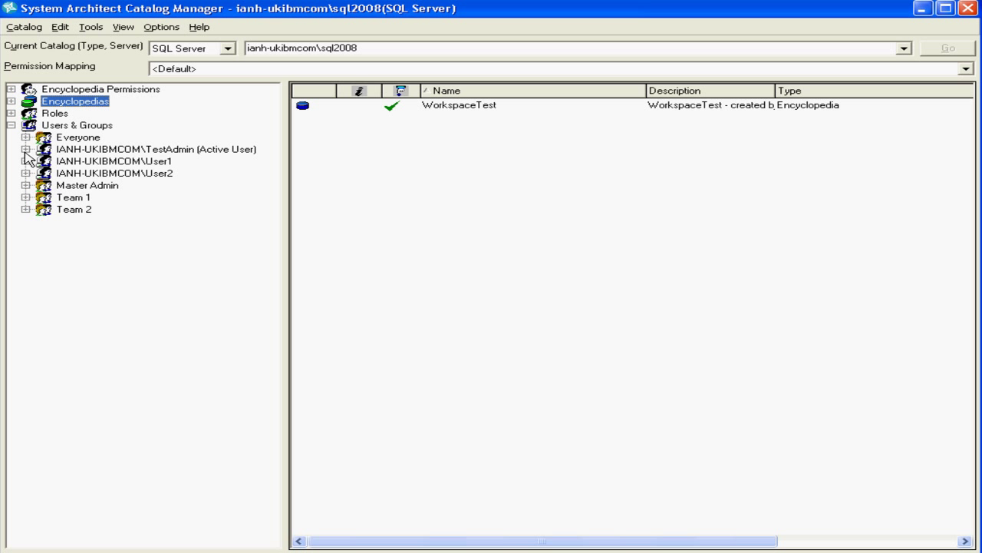
{"action": "left_click", "coordinate": [25, 186]}
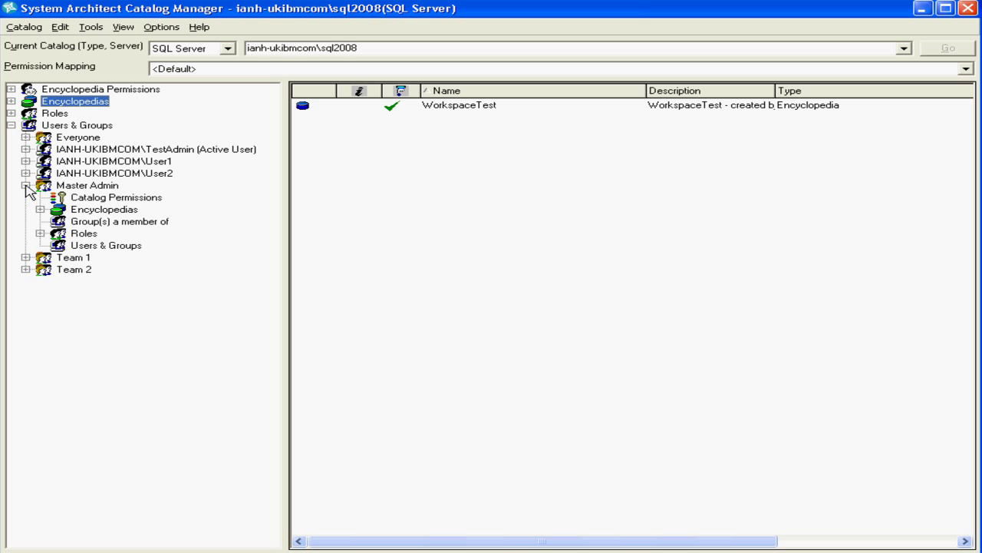
{"action": "left_click", "coordinate": [98, 223]}
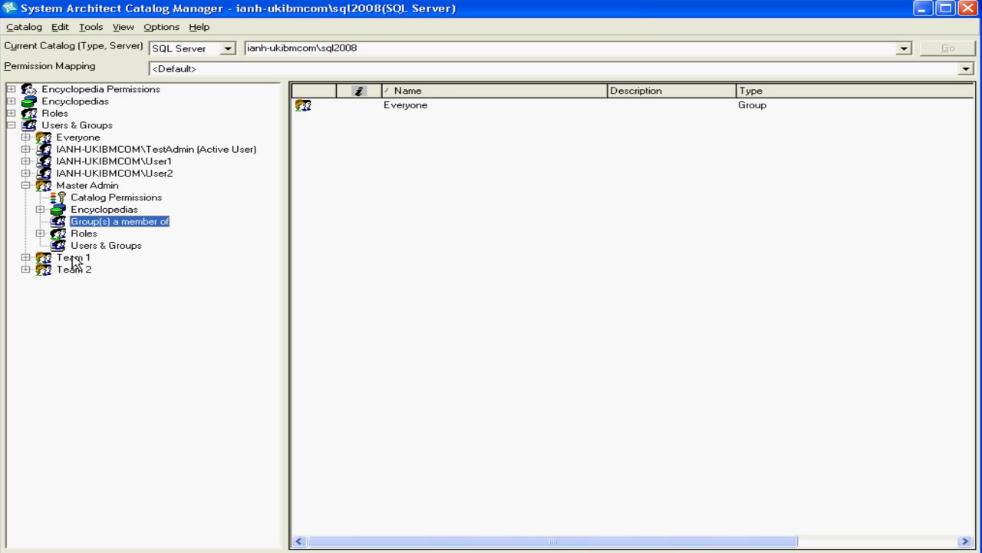
{"action": "left_click_drag", "start_coordinate": [73, 261], "coordinate": [99, 221]}
{"action": "left_click_drag", "start_coordinate": [77, 270], "coordinate": [114, 233]}
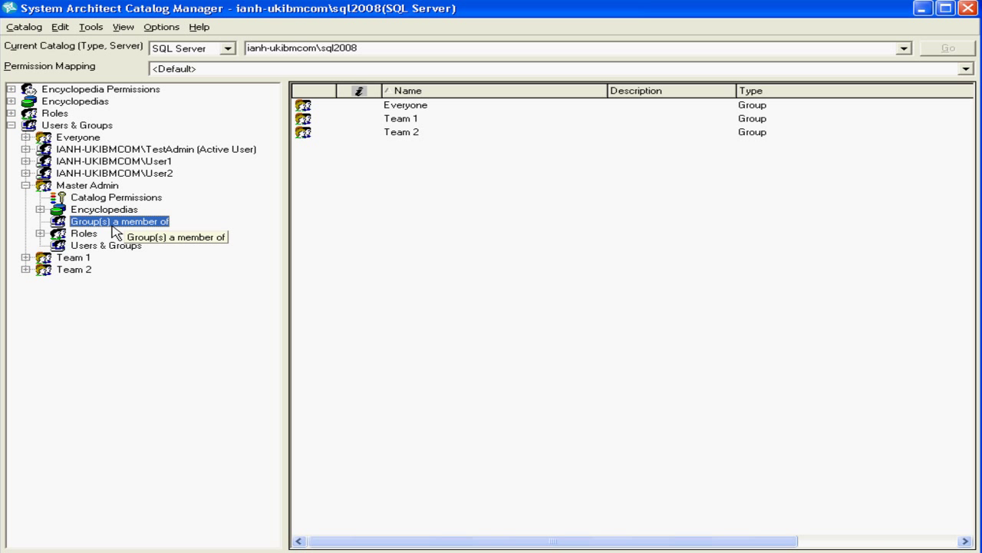
Step: Publish the optimized XT Reader views from the catalog
{"action": "left_click", "coordinate": [91, 27]}
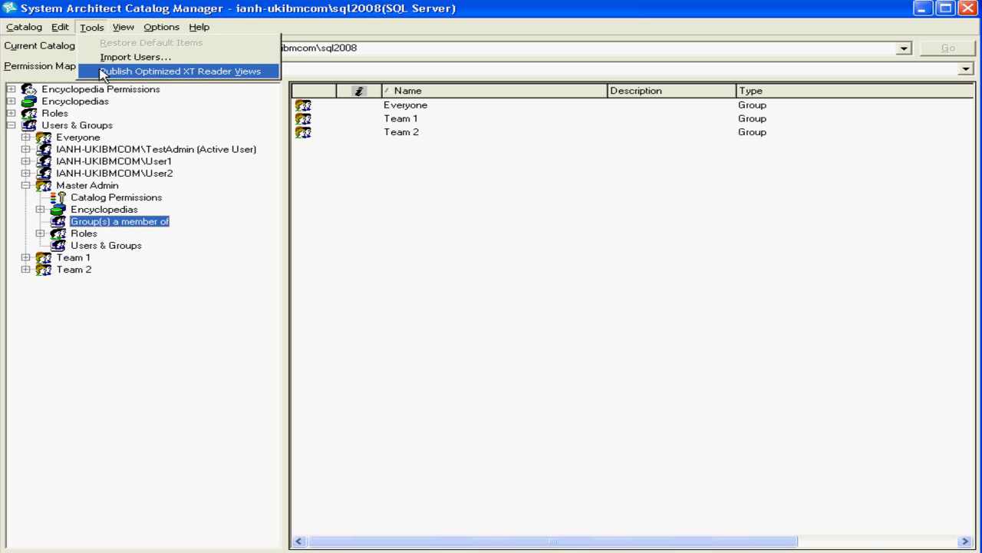
{"action": "left_click", "coordinate": [102, 71]}
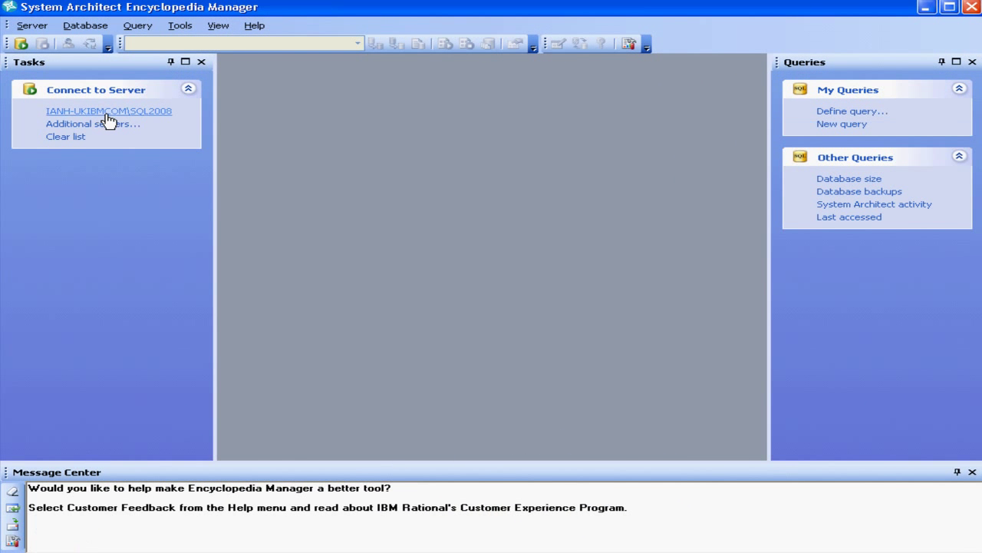
Step: In System Architect Encyclopedia Manager, connect to the IANH-UKIBMCOM\SQL2008 server and make WorkspaceTest the current database
{"action": "left_click", "coordinate": [107, 110]}
{"action": "left_click", "coordinate": [357, 43]}
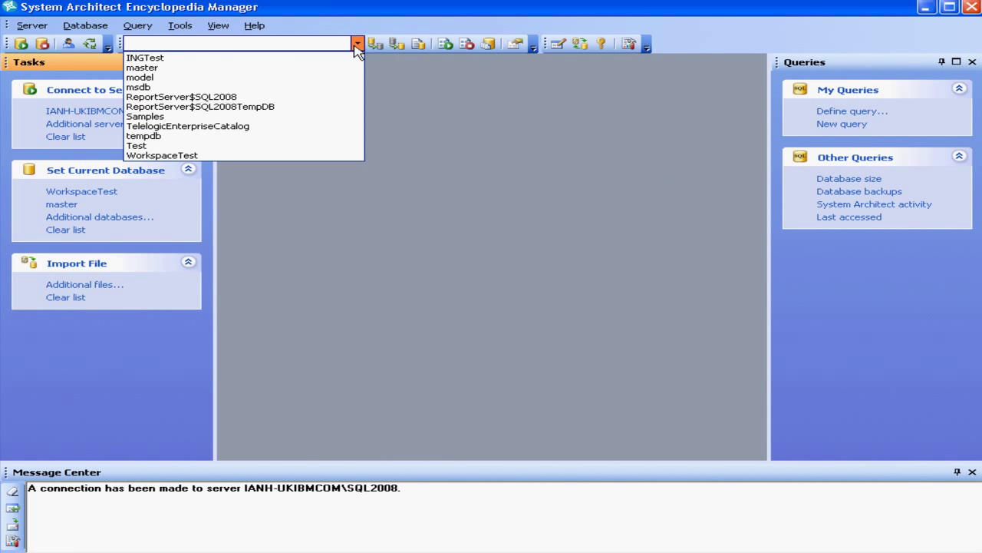
{"action": "left_click", "coordinate": [190, 155]}
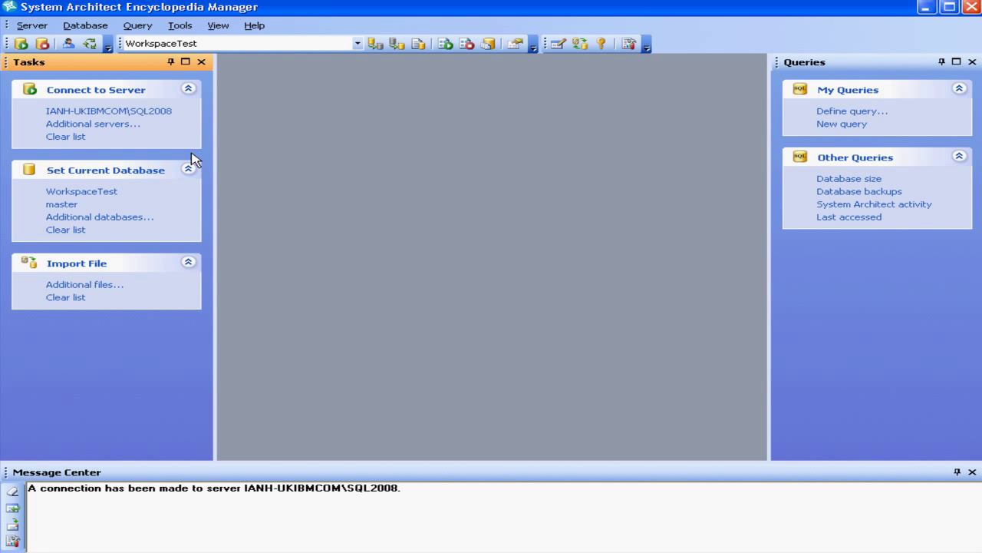
Step: Convert the WorkspaceTest encyclopedia's schema to one that supports workspaces, accepting the irreversible change and the automatic opening of the encyclopedia
{"action": "left_click", "coordinate": [181, 26]}
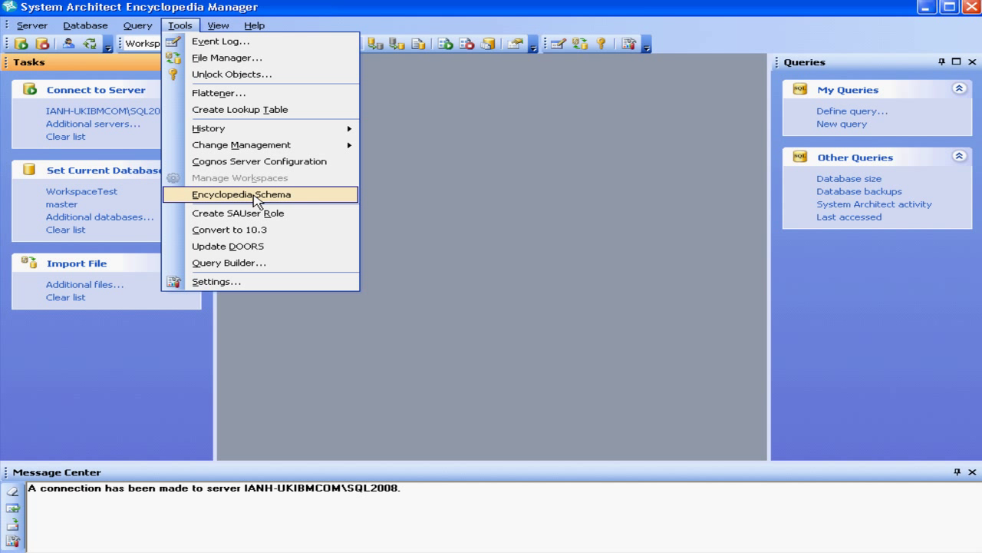
{"action": "left_click", "coordinate": [257, 197]}
{"action": "left_click", "coordinate": [421, 294]}
{"action": "left_click", "coordinate": [512, 339]}
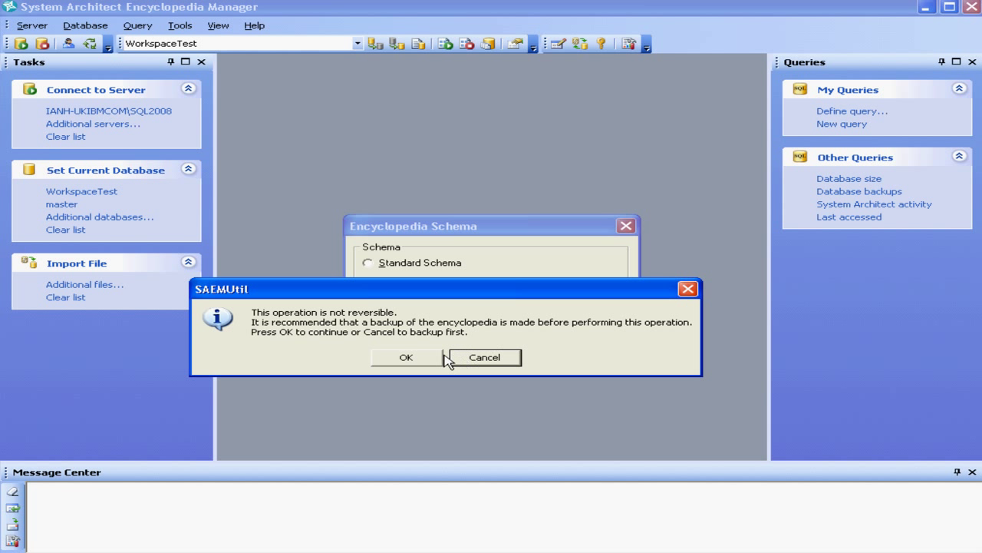
{"action": "left_click", "coordinate": [408, 359]}
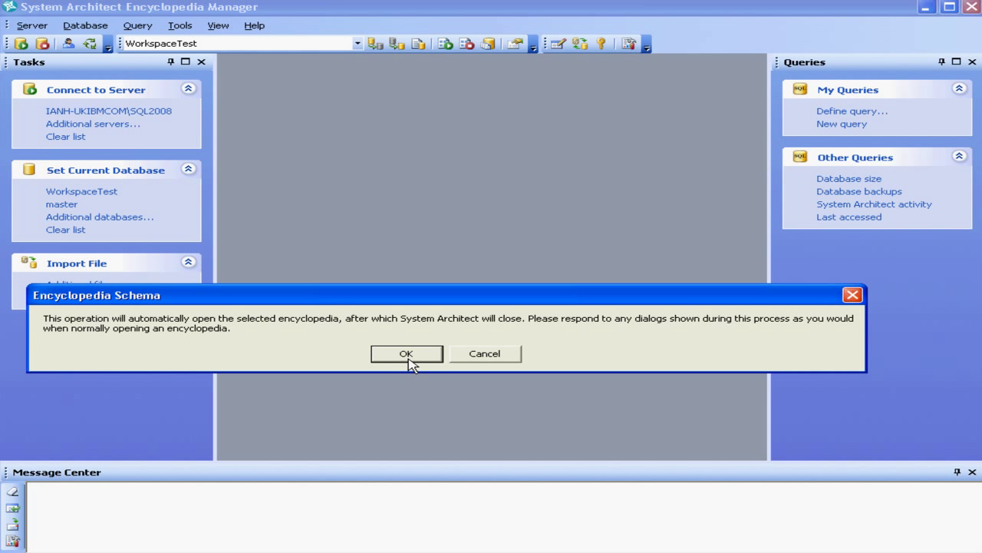
{"action": "left_click", "coordinate": [409, 359]}
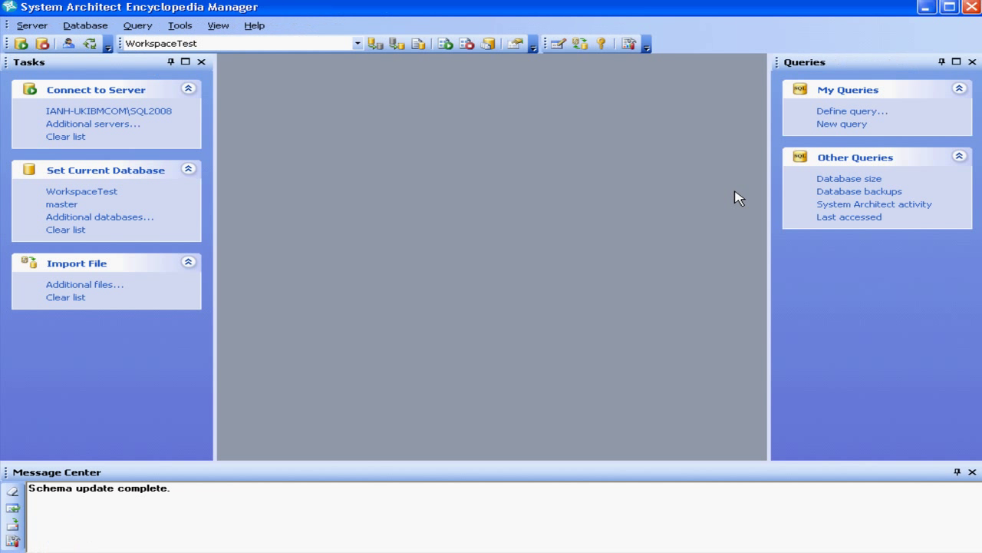
Step: Reselect WorkspaceTest as the current database and examine the properties of its Root workspace in Manage Workspaces
{"action": "left_click", "coordinate": [357, 44]}
{"action": "left_click", "coordinate": [357, 46]}
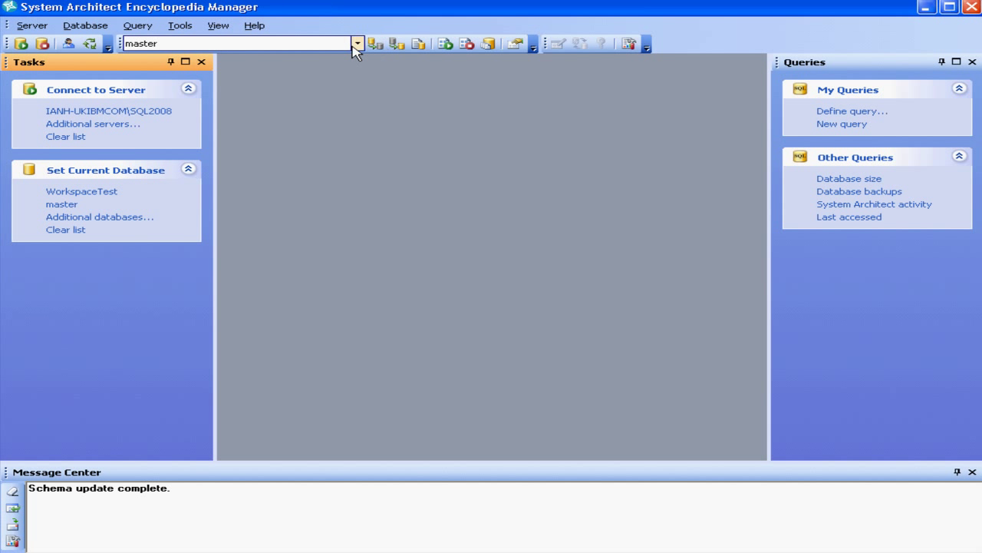
{"action": "left_click", "coordinate": [355, 44]}
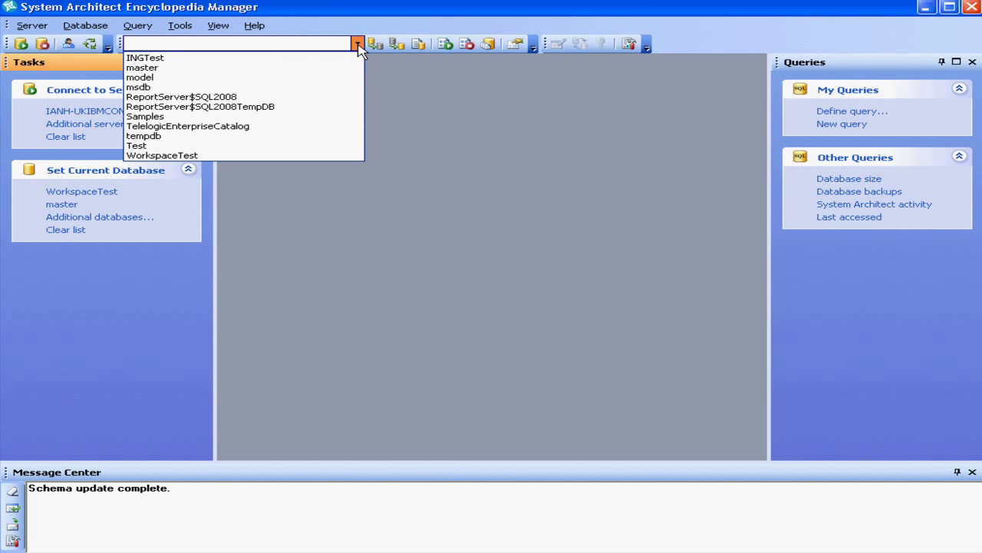
{"action": "left_click", "coordinate": [260, 156]}
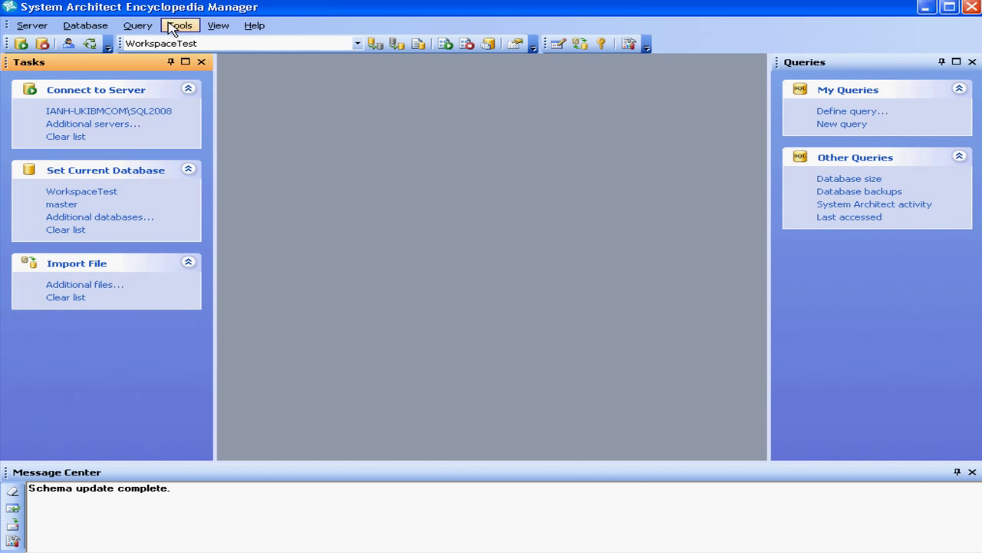
{"action": "left_click", "coordinate": [176, 28]}
{"action": "left_click", "coordinate": [239, 178]}
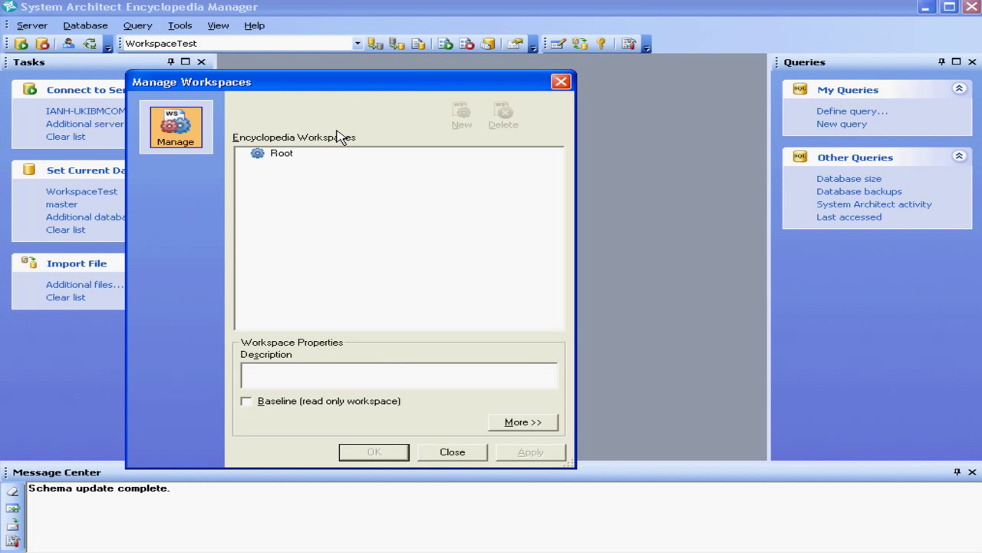
{"action": "left_click", "coordinate": [282, 154]}
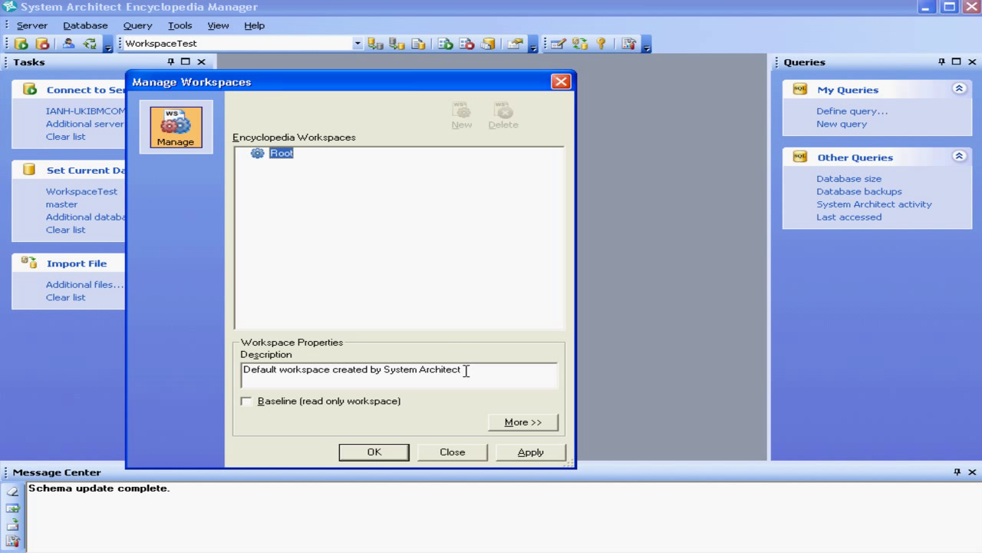
{"action": "left_click", "coordinate": [452, 453]}
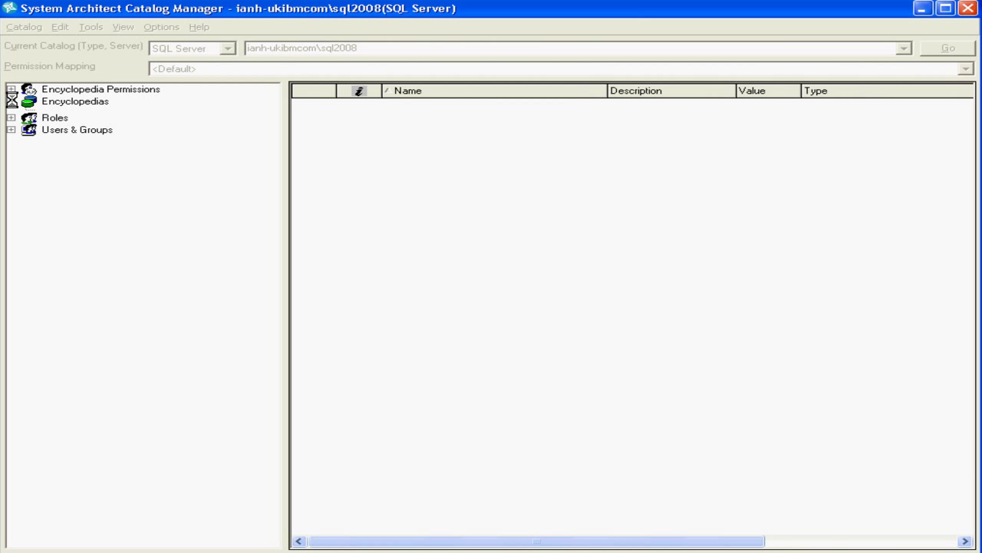
Step: In System Architect Catalog Manager, add the Administrator role to the Team 1 group within the WorkspaceTest encyclopedia
{"action": "left_click", "coordinate": [11, 101]}
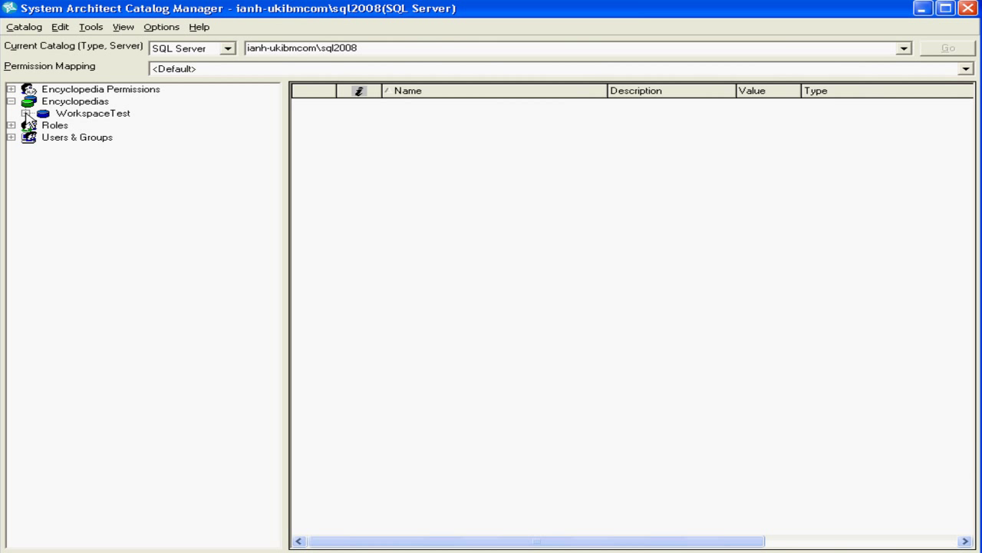
{"action": "left_click", "coordinate": [25, 113]}
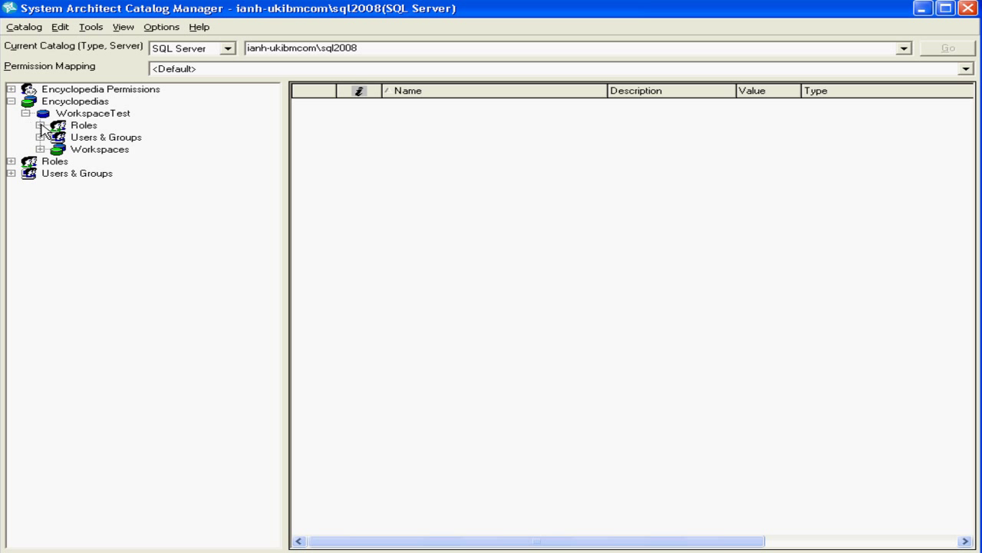
{"action": "left_click", "coordinate": [40, 125]}
{"action": "left_click", "coordinate": [40, 161]}
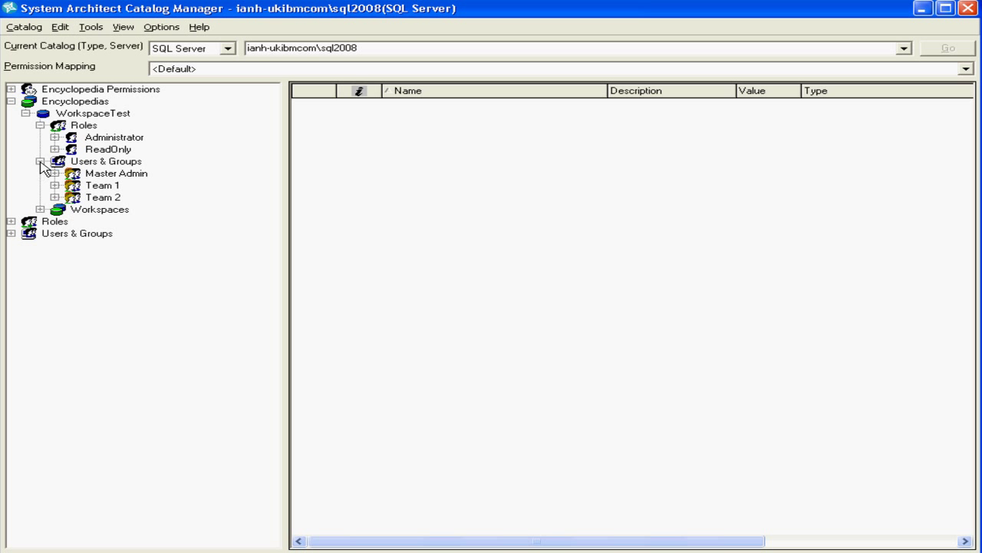
{"action": "left_click", "coordinate": [54, 185]}
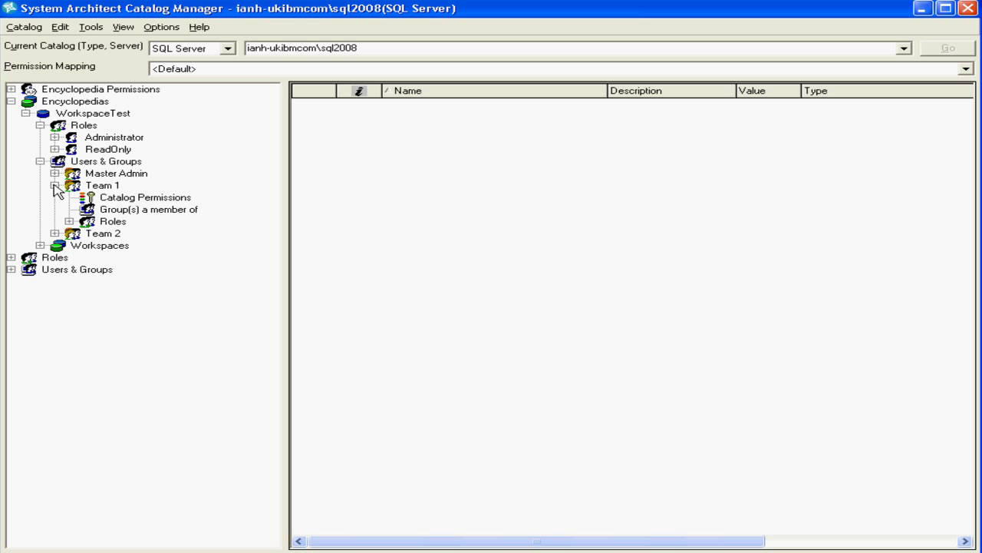
{"action": "left_click", "coordinate": [69, 221]}
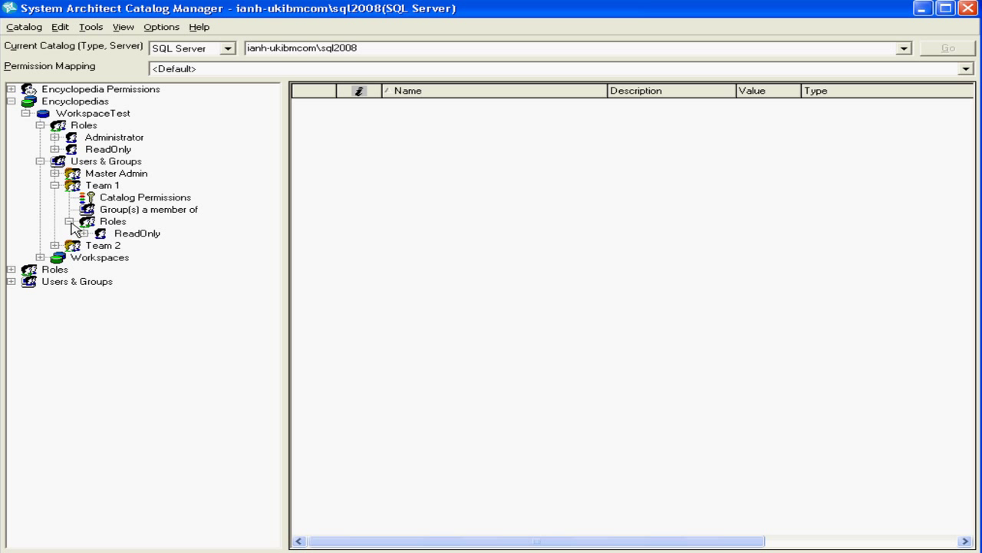
{"action": "left_click", "coordinate": [112, 138]}
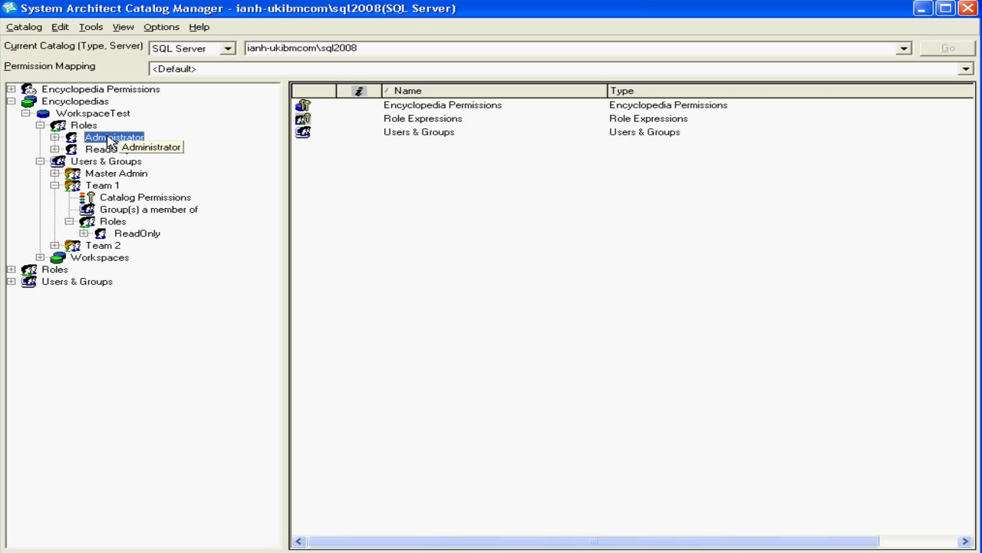
{"action": "left_click_drag", "start_coordinate": [112, 142], "coordinate": [113, 224]}
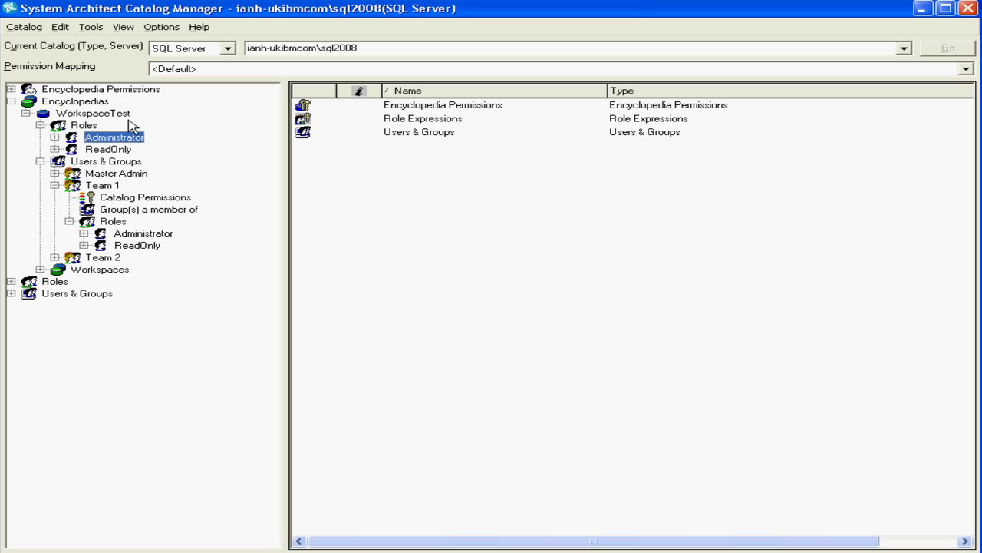
{"action": "left_click", "coordinate": [92, 27]}
{"action": "left_click", "coordinate": [110, 73]}
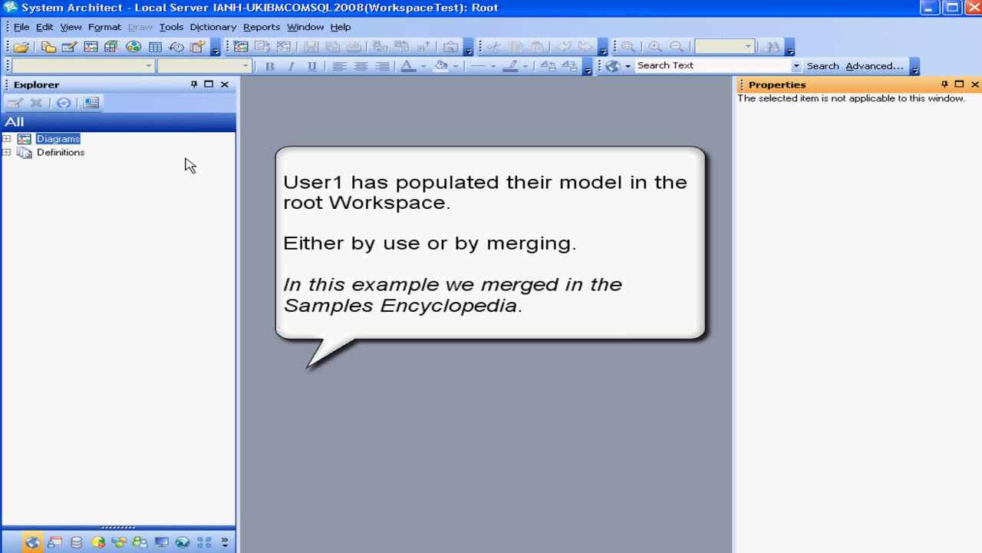
Step: In System Architect, create a Business Goal definition named My Goal1 in the WorkspaceTest encyclopedia
{"action": "left_click", "coordinate": [7, 153]}
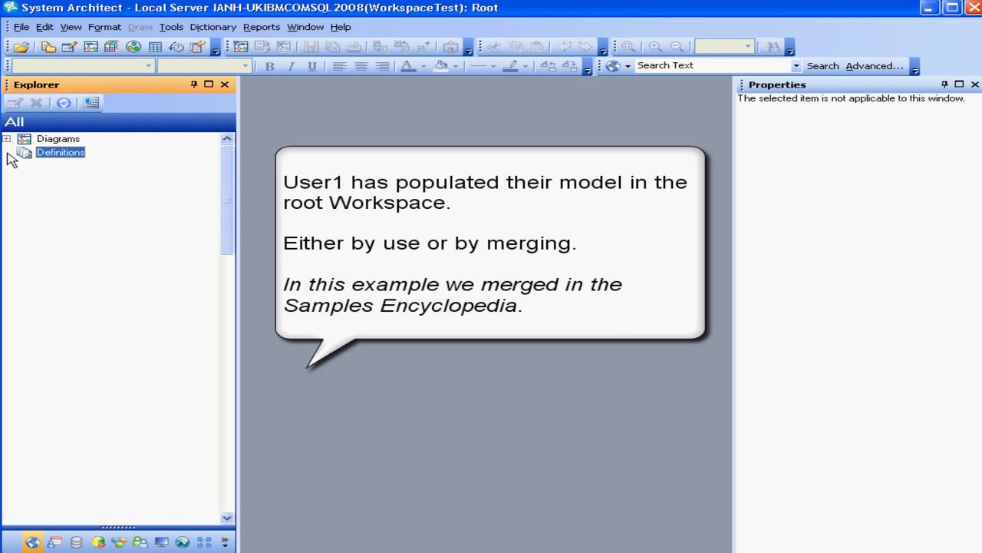
{"action": "left_click", "coordinate": [7, 152]}
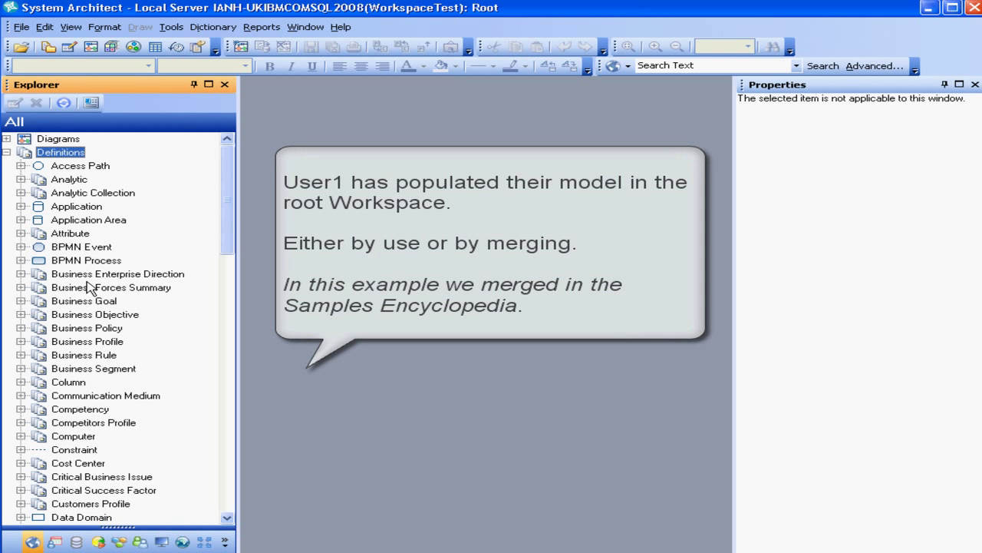
{"action": "right_click", "coordinate": [96, 302]}
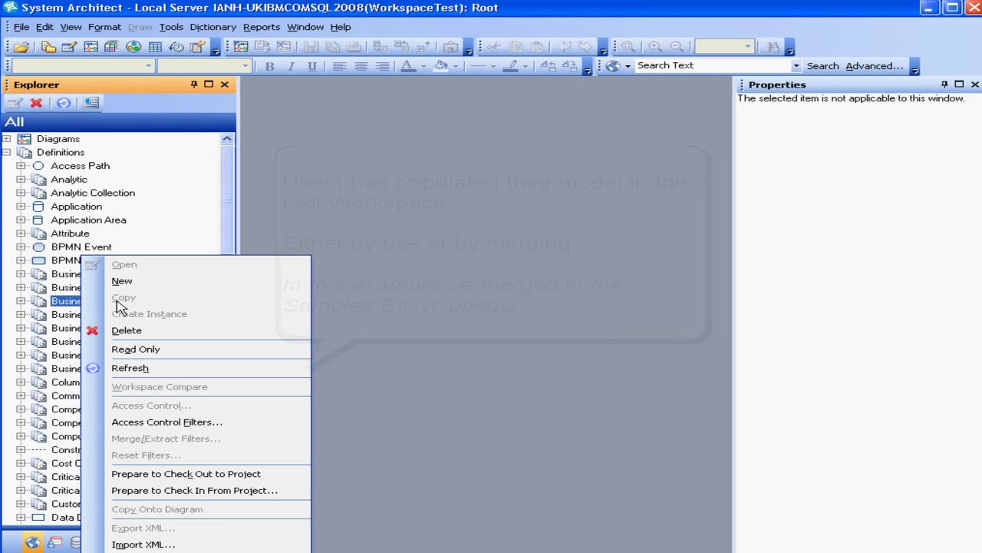
{"action": "left_click", "coordinate": [136, 283]}
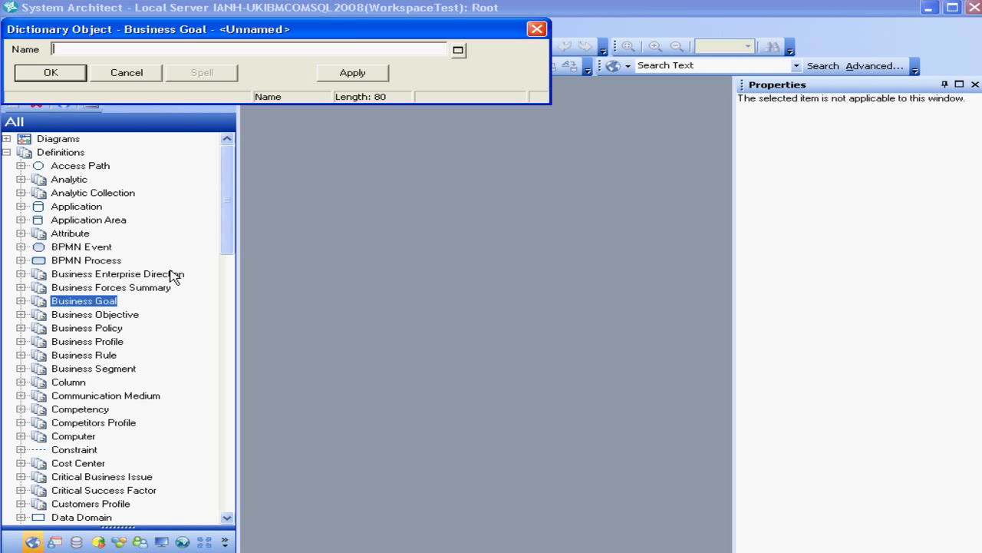
{"action": "type", "text": "My Goal1"}
{"action": "left_click", "coordinate": [69, 84]}
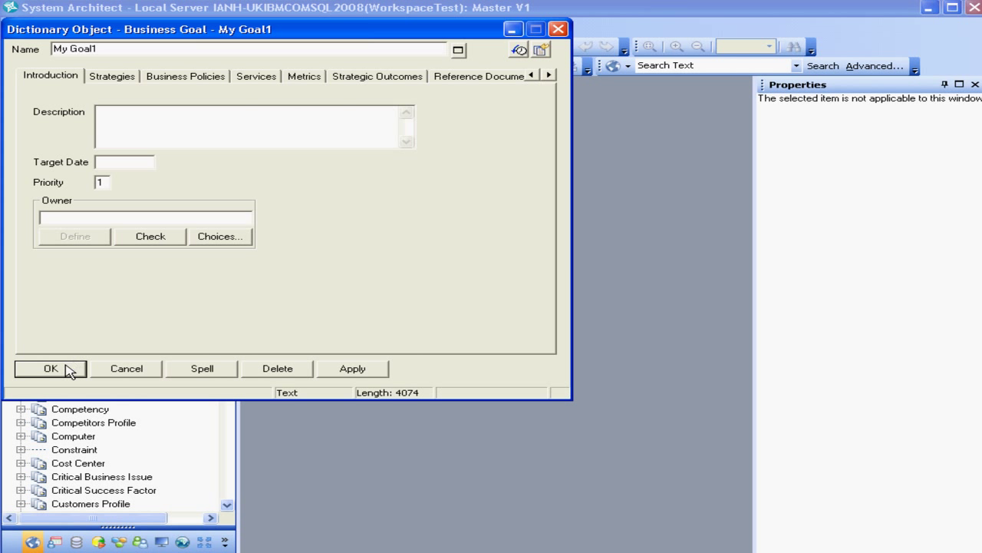
{"action": "left_click", "coordinate": [70, 369]}
Step: Set the description of the My Goal1 business goal to "Test" and save its properties
{"action": "left_click", "coordinate": [75, 291]}
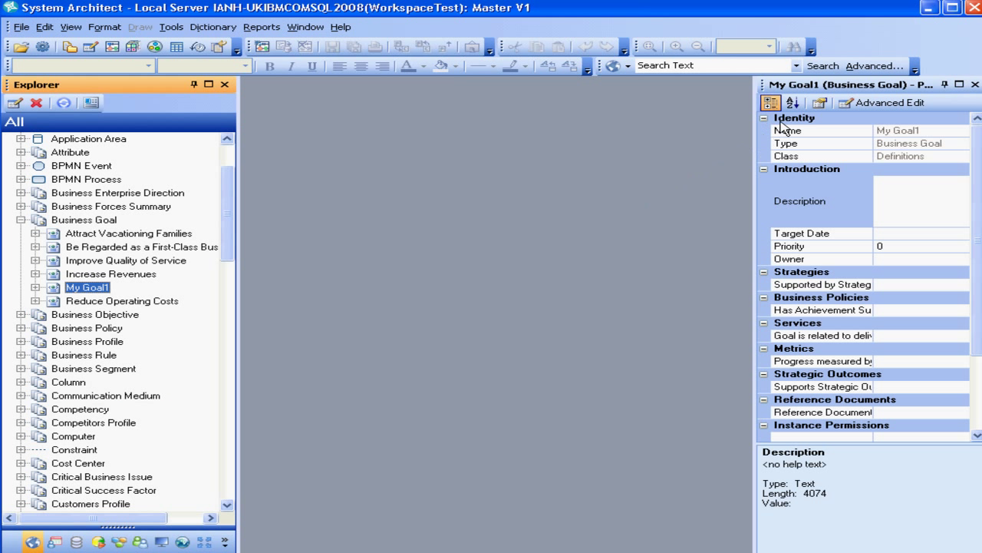
{"action": "left_click", "coordinate": [819, 104]}
{"action": "left_click", "coordinate": [885, 185]}
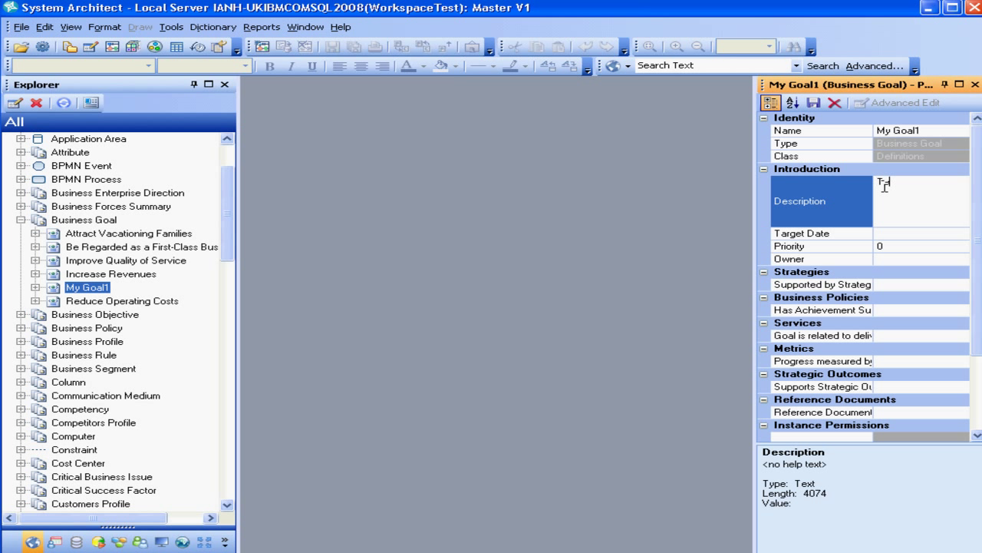
{"action": "left_click", "coordinate": [815, 105]}
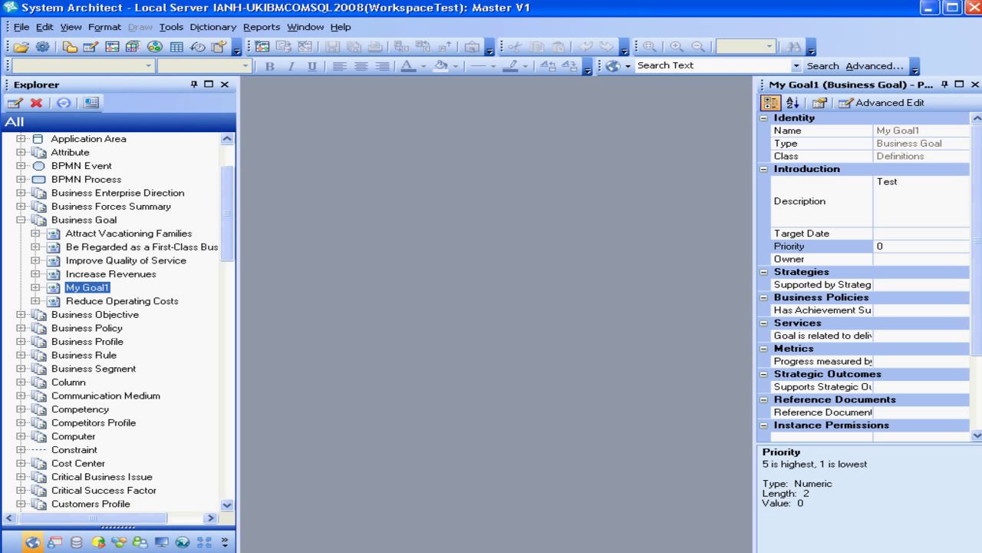
Step: Examine the instance permissions of My Goal1 and select the Increase Revenues goal
{"action": "scroll", "coordinate": [867, 307], "scroll_direction": "down", "scroll_amount": 3}
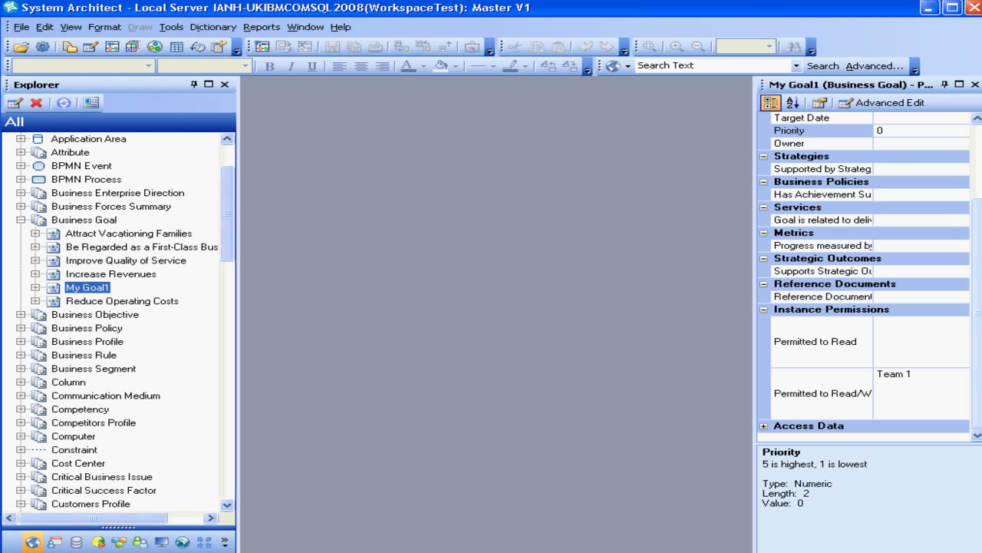
{"action": "left_click", "coordinate": [881, 380]}
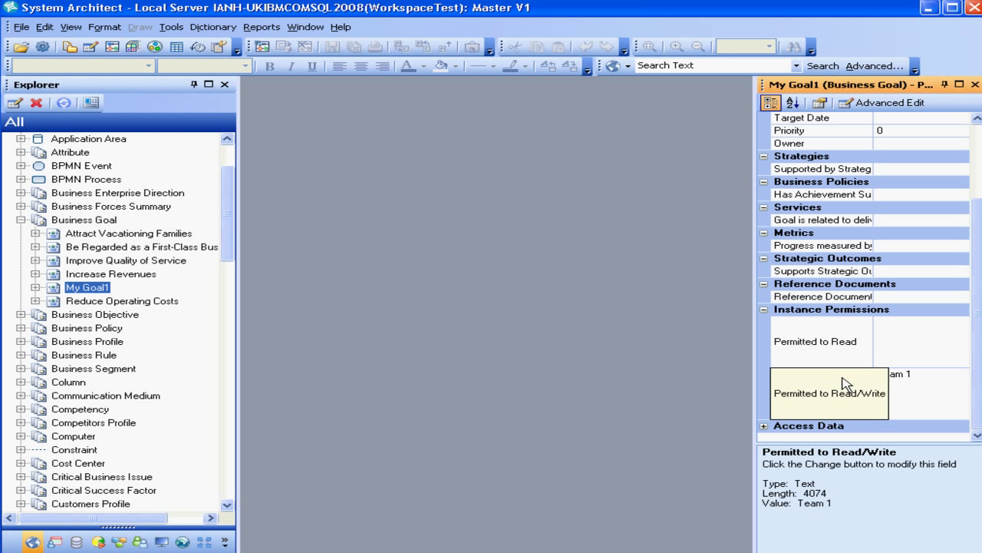
{"action": "left_click", "coordinate": [153, 277]}
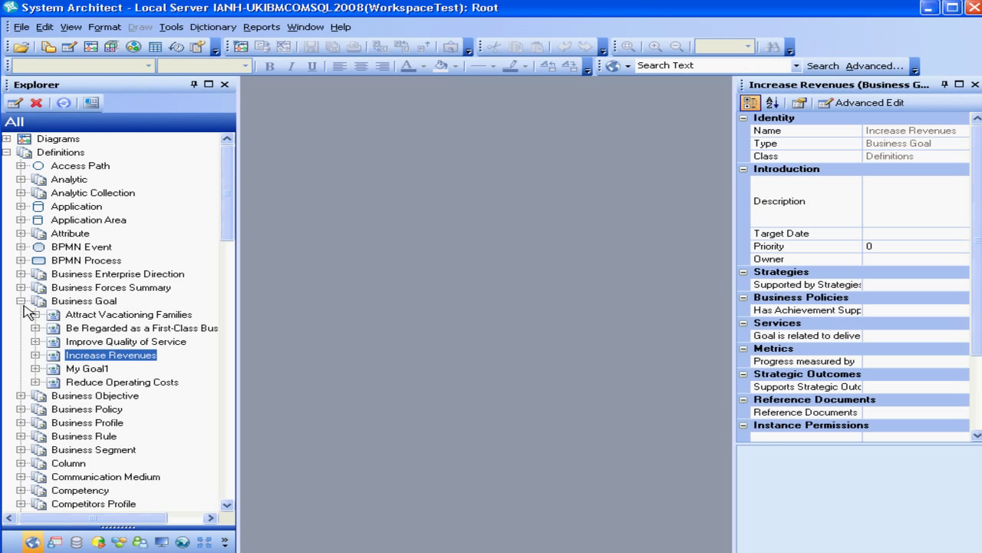
Step: Open the Reservations business process diagram and examine the groups in its instance permissions
{"action": "left_click", "coordinate": [21, 302]}
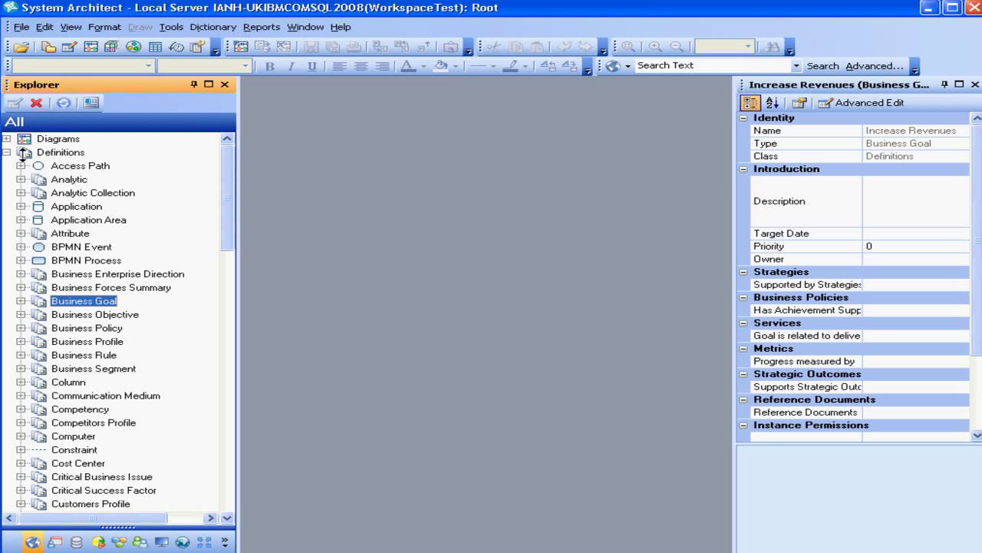
{"action": "left_click", "coordinate": [7, 152]}
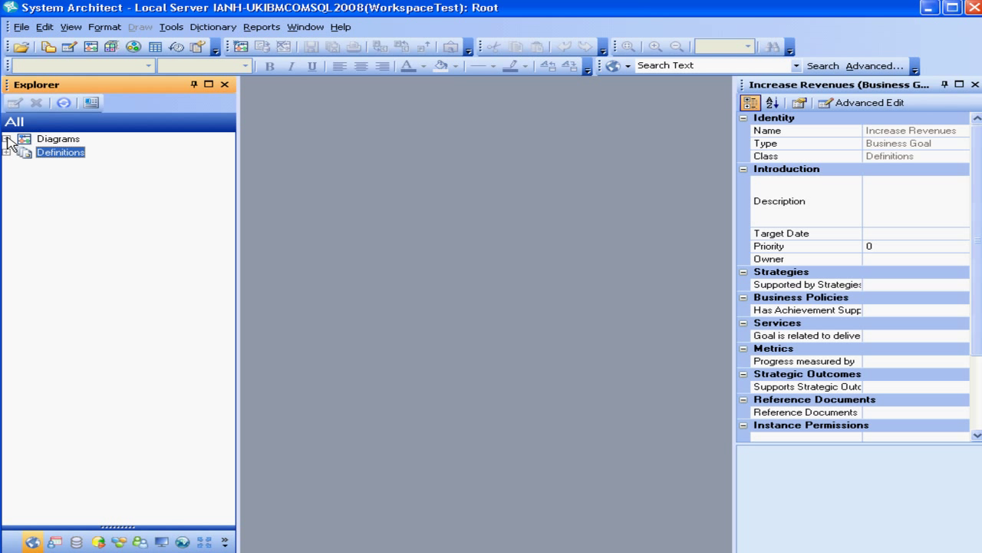
{"action": "left_click", "coordinate": [6, 139]}
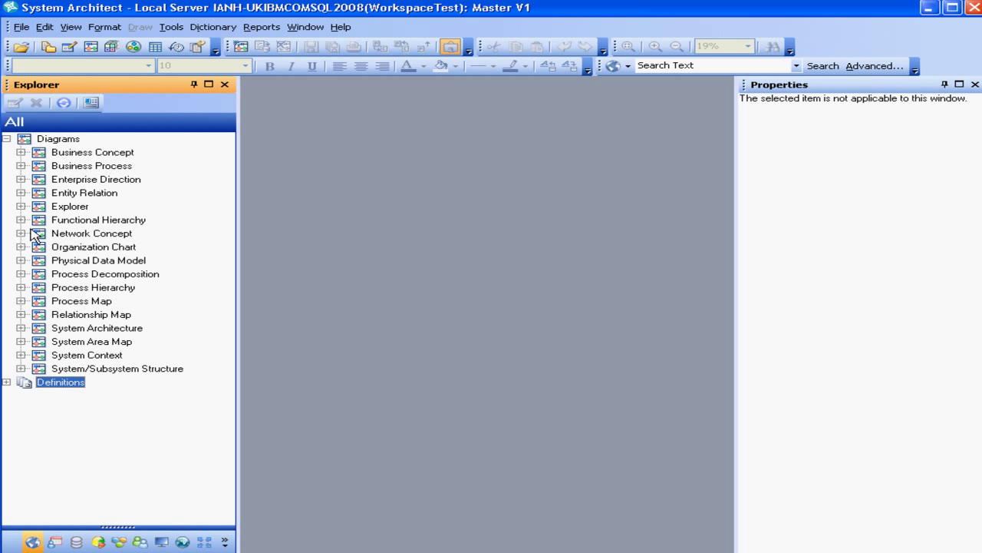
{"action": "left_click", "coordinate": [20, 166]}
{"action": "double_click", "coordinate": [96, 179]}
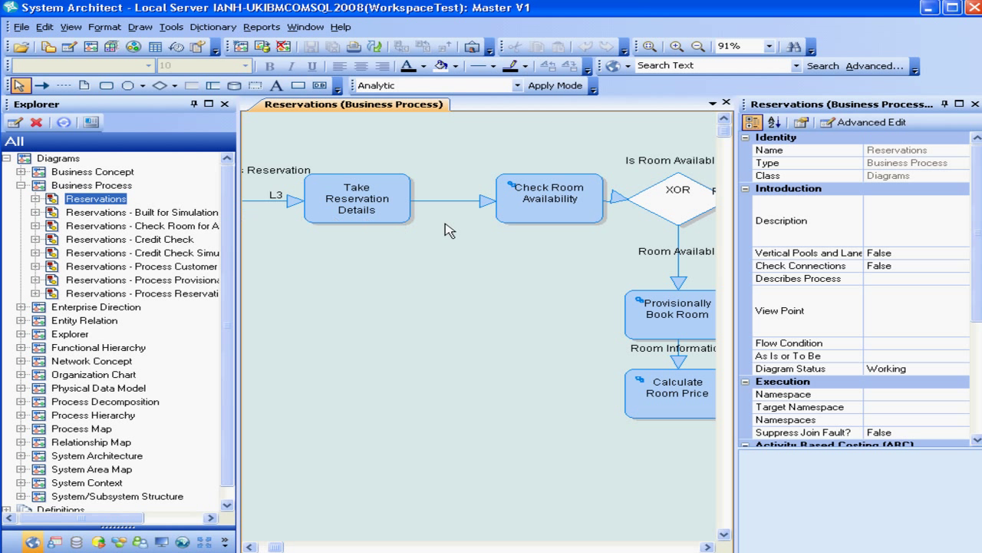
{"action": "left_click_drag", "start_coordinate": [979, 198], "coordinate": [979, 314]}
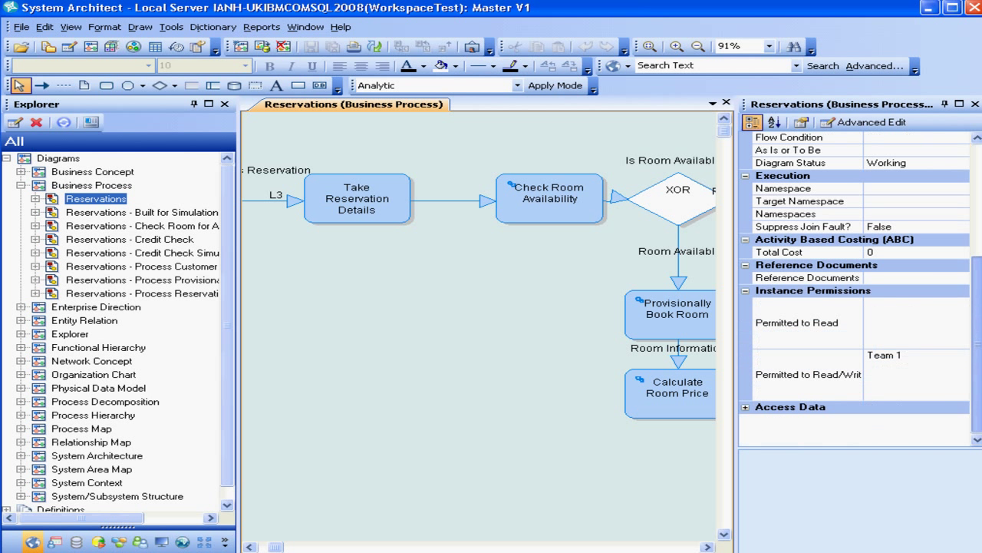
{"action": "left_click", "coordinate": [919, 382]}
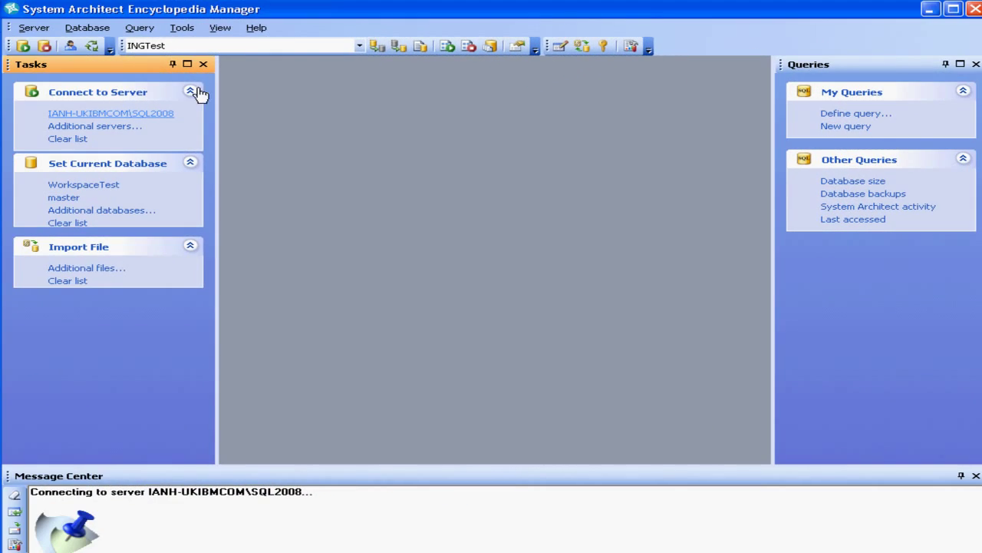
Step: In System Architect Encyclopedia Manager, make WorkspaceTest the current database and select its Root workspace in Manage Workspaces
{"action": "left_click", "coordinate": [359, 46]}
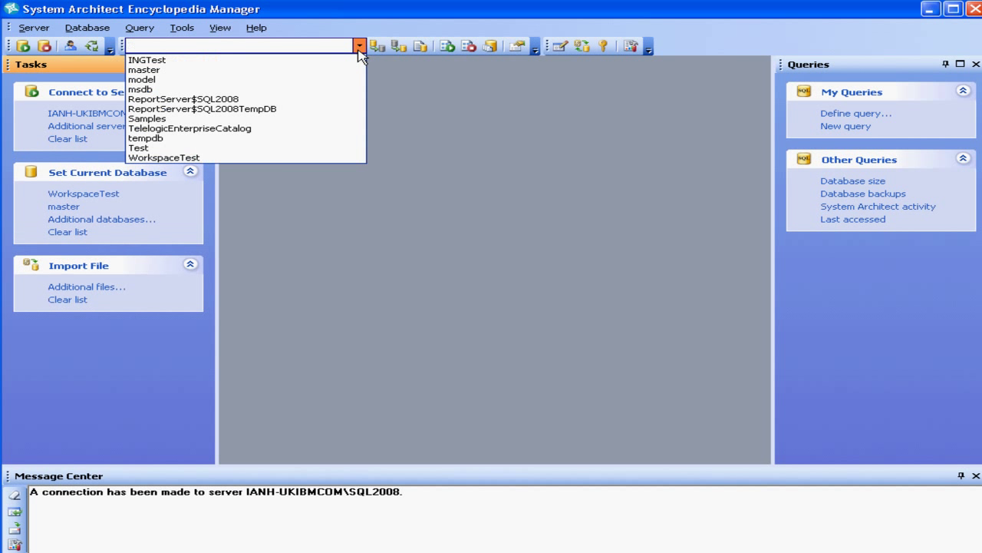
{"action": "left_click", "coordinate": [242, 158]}
{"action": "left_click", "coordinate": [182, 28]}
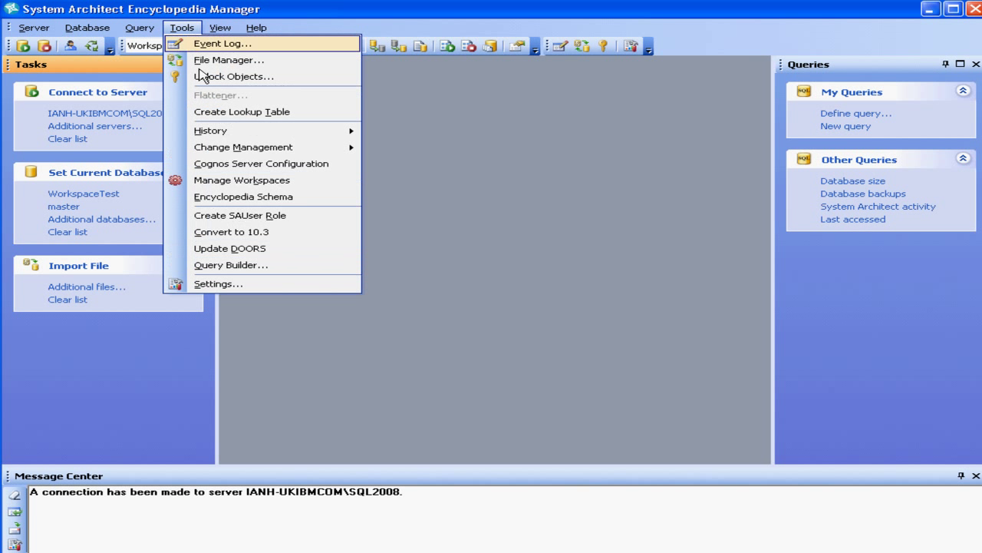
{"action": "left_click", "coordinate": [272, 182]}
{"action": "left_click", "coordinate": [285, 139]}
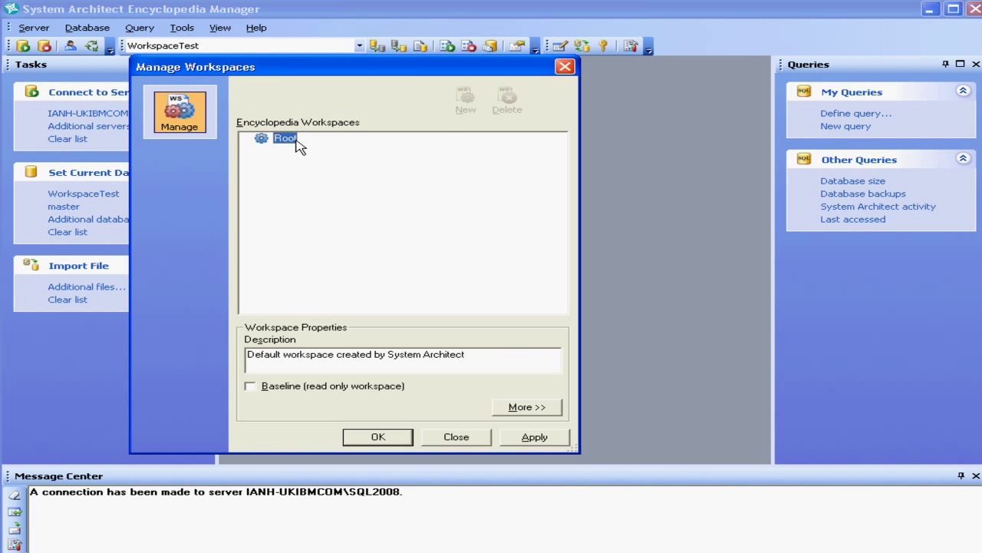
Step: Rename the Root workspace as Initial Project and set its description to "Work done by Team 1 - to become the master flow"
{"action": "left_click", "coordinate": [297, 141]}
{"action": "type", "text": "Initial Projec"}
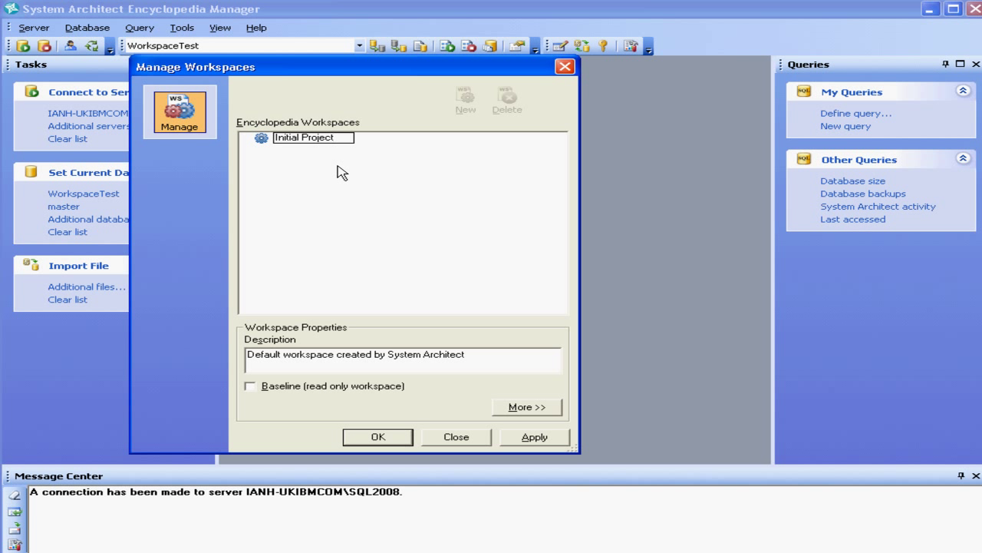
{"action": "key", "text": "Return"}
{"action": "left_click_drag", "start_coordinate": [466, 354], "coordinate": [196, 355]}
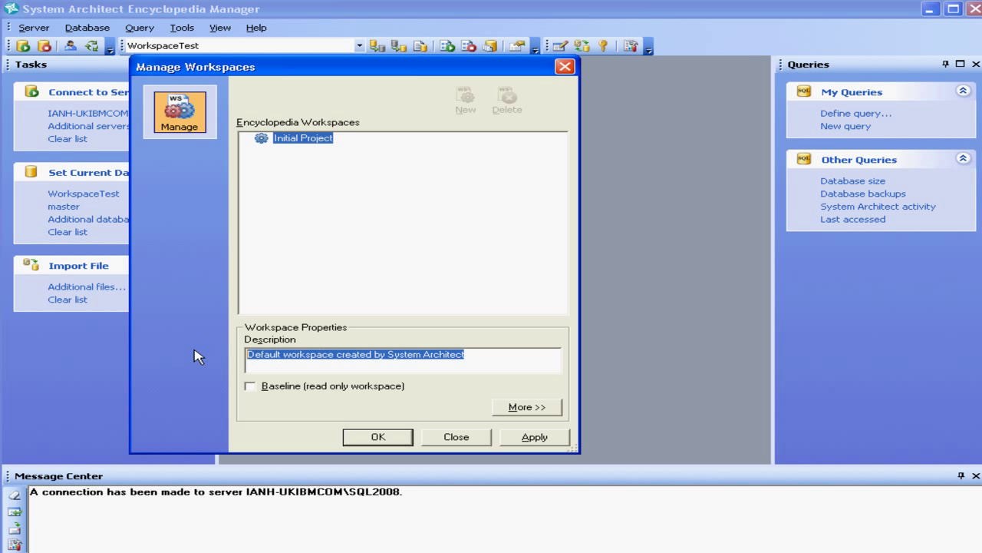
{"action": "type", "text": "Work done by Team 1"}
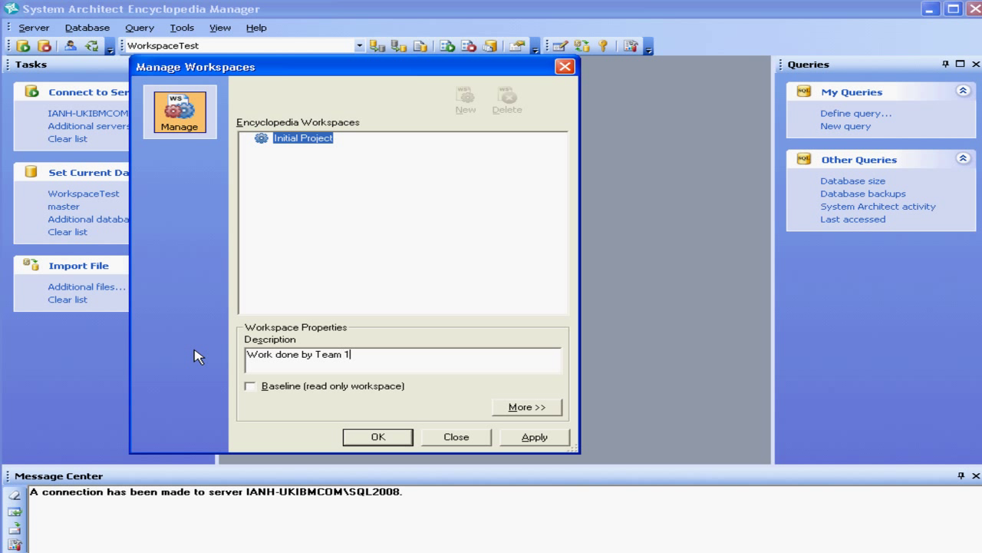
{"action": "type", "text": " - to become the master flow"}
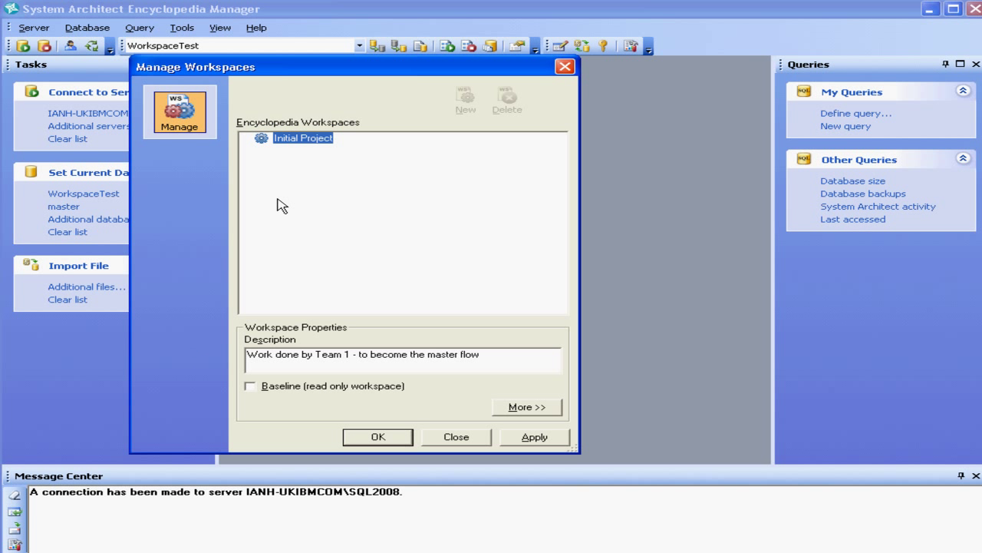
Step: Rename the workspace as Master V1, mark it as a read-only baseline and apply the changes
{"action": "left_click", "coordinate": [314, 138]}
{"action": "type", "text": "Master V1"}
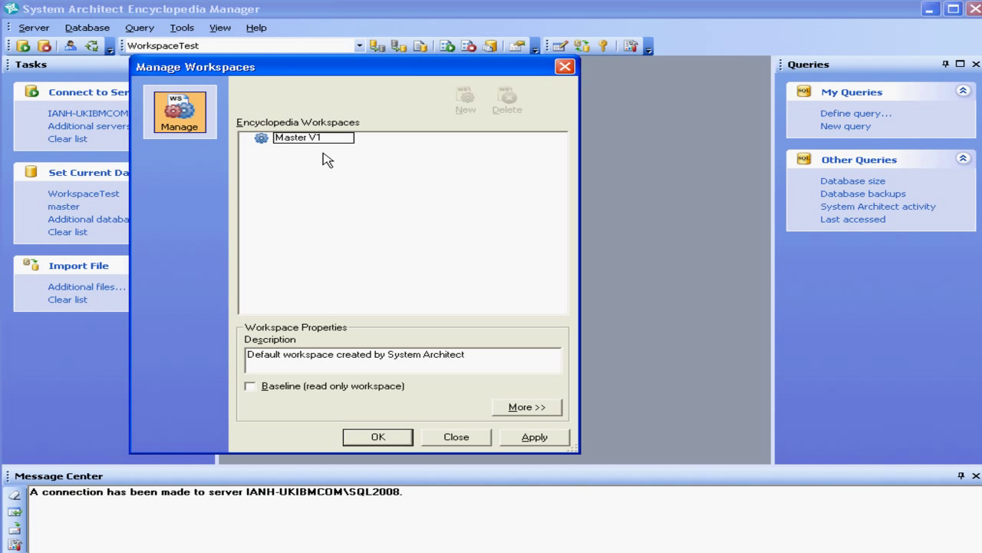
{"action": "key", "text": "Return"}
{"action": "left_click", "coordinate": [274, 387]}
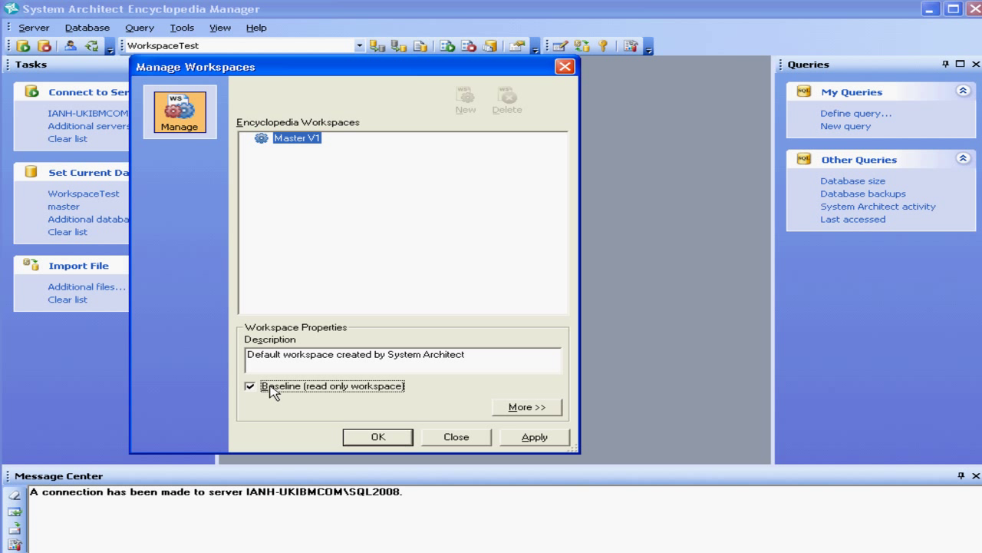
{"action": "left_click", "coordinate": [534, 438]}
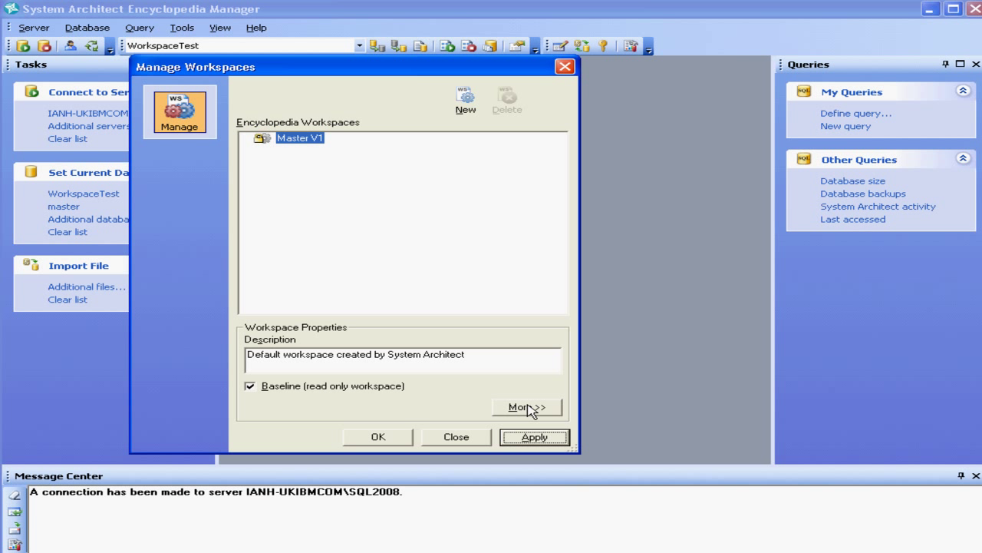
Step: Create two child workspaces named Team 1 v2 and Team 2 v2 beneath the Master V1 workspace
{"action": "left_click", "coordinate": [464, 107]}
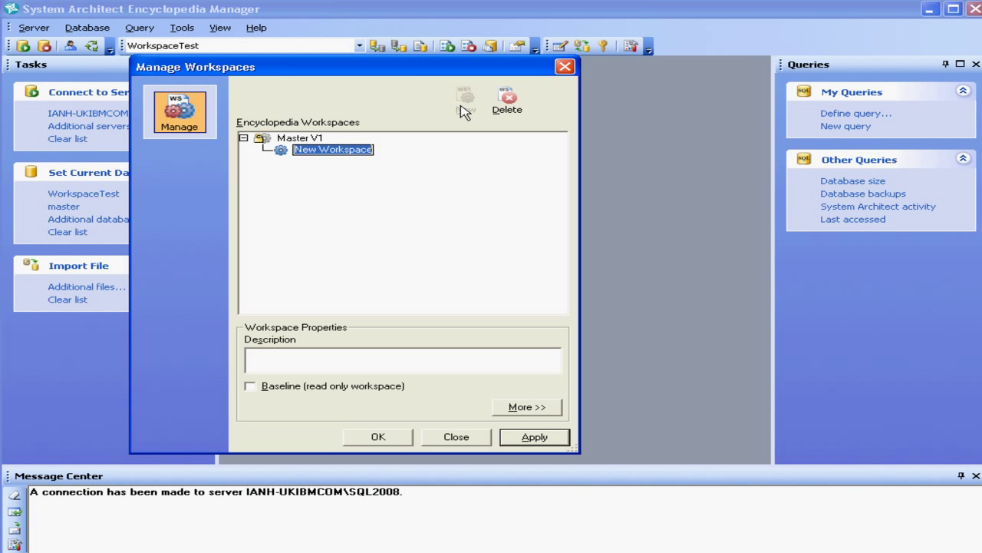
{"action": "type", "text": "Team"}
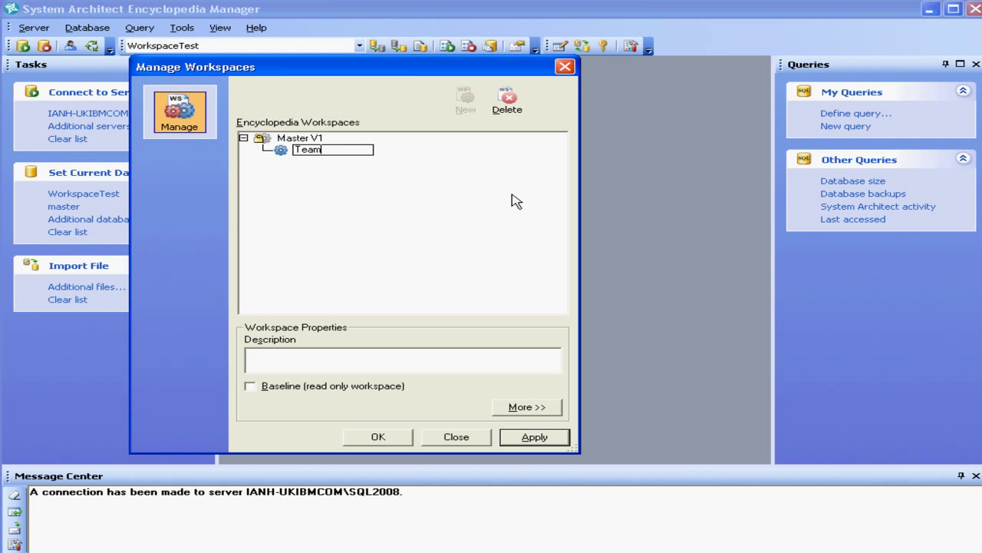
{"action": "type", "text": " 1 v2"}
{"action": "key", "text": "Return"}
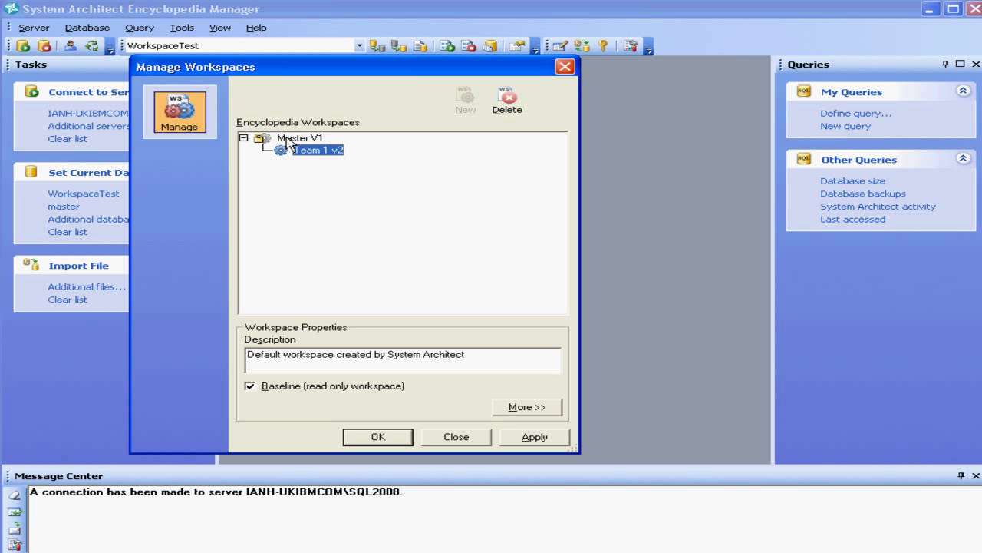
{"action": "left_click", "coordinate": [287, 139]}
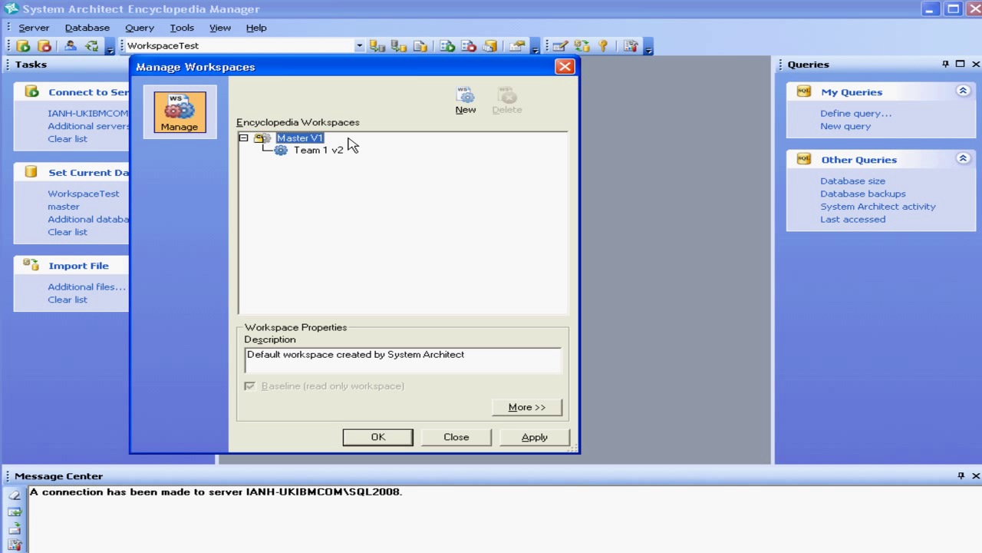
{"action": "left_click", "coordinate": [464, 107]}
{"action": "type", "text": "Team 2 v2"}
{"action": "key", "text": "Return"}
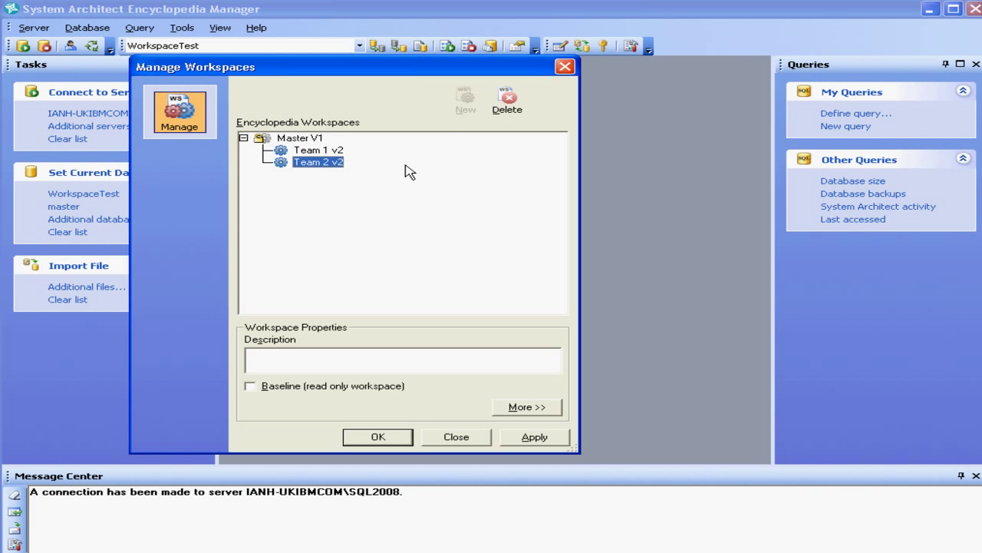
Step: Describe workspace Team 1 v2 as "Team 1s on going work" and Team 2 v2 as "Team 2 join the project", applying both changes
{"action": "left_click", "coordinate": [332, 151]}
{"action": "left_click", "coordinate": [347, 366]}
{"action": "type", "text": "Team 1s on going work"}
{"action": "left_click", "coordinate": [534, 436]}
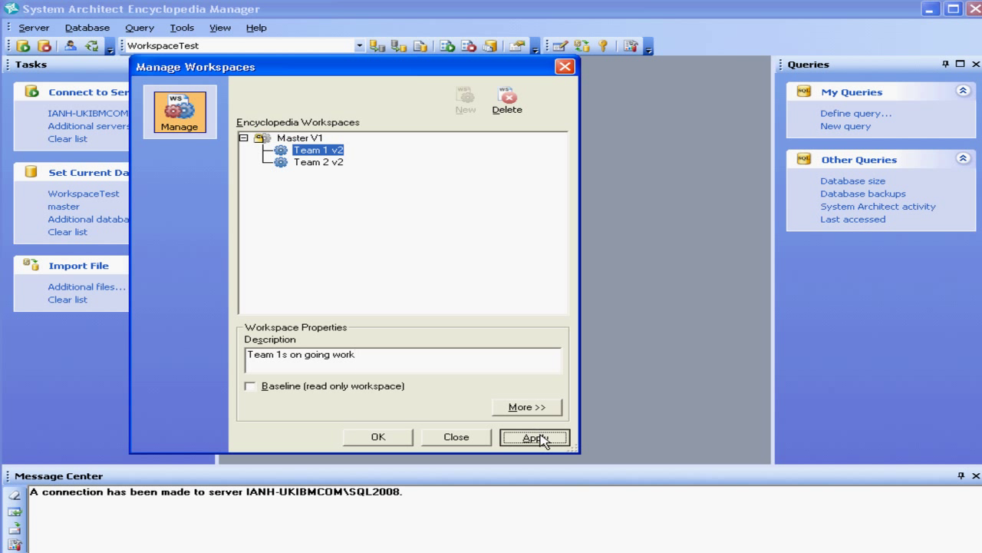
{"action": "left_click", "coordinate": [300, 162]}
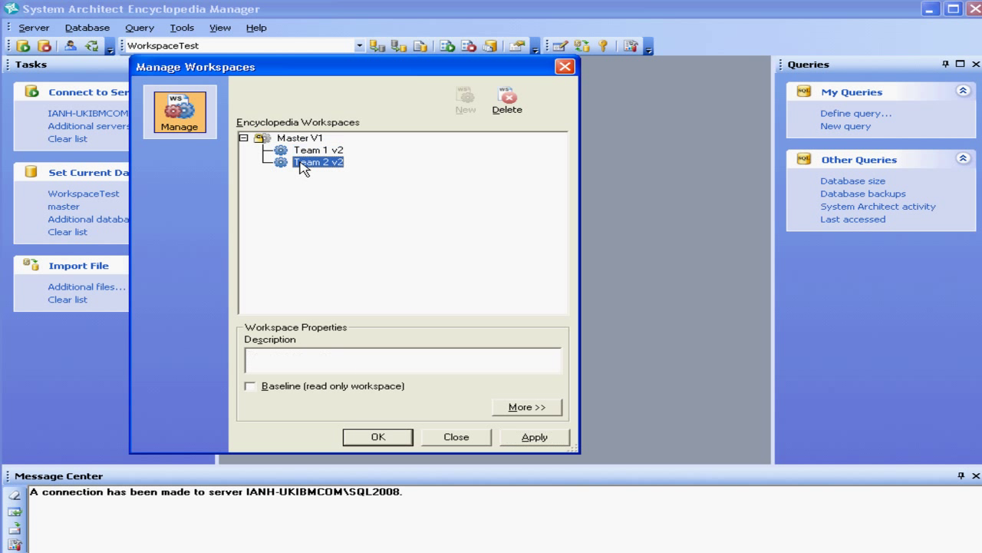
{"action": "left_click", "coordinate": [334, 355]}
{"action": "type", "text": "Team 2 join the project"}
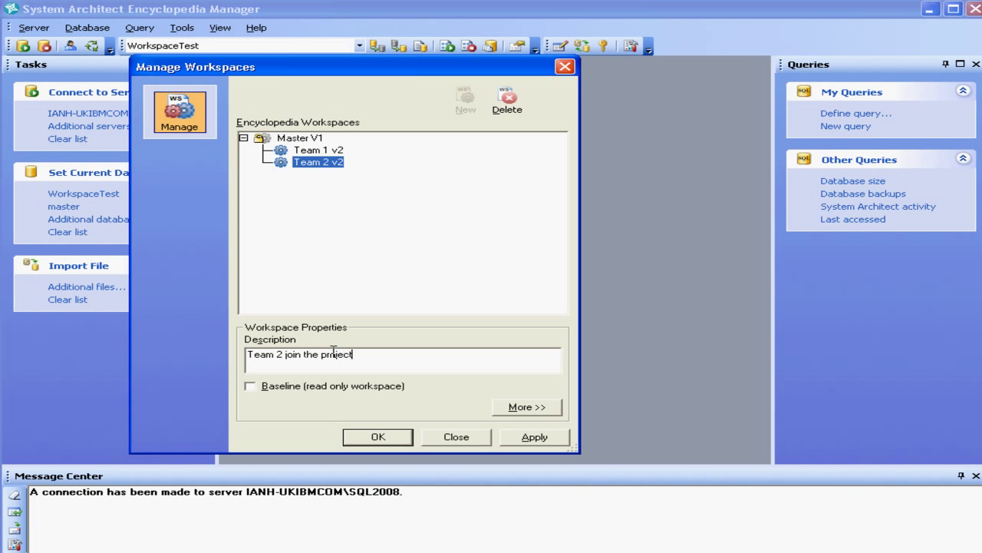
{"action": "left_click", "coordinate": [533, 442]}
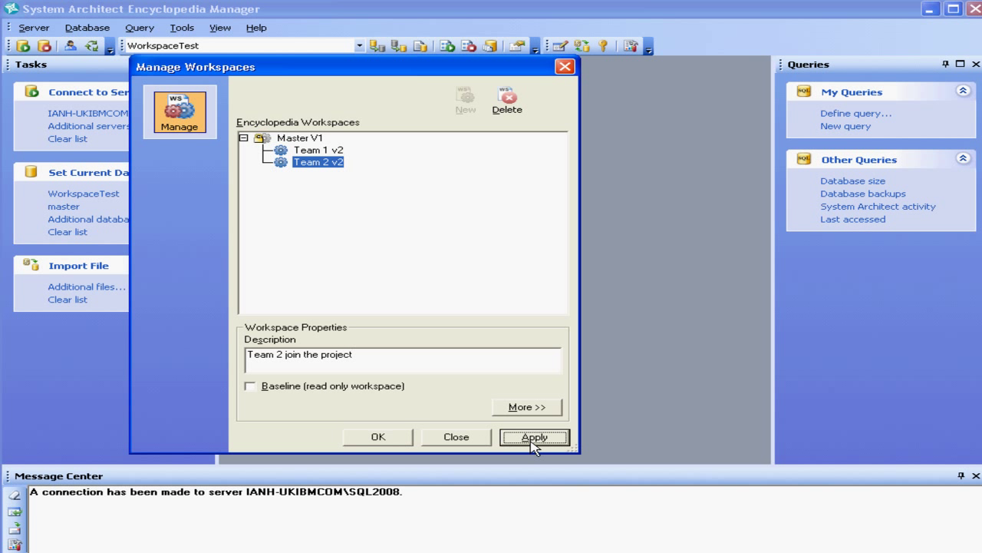
Step: Create a Master V2 workspace beneath Master V1 with the description "On going Master stream" and accept the workspace changes
{"action": "left_click", "coordinate": [307, 140]}
{"action": "left_click", "coordinate": [471, 110]}
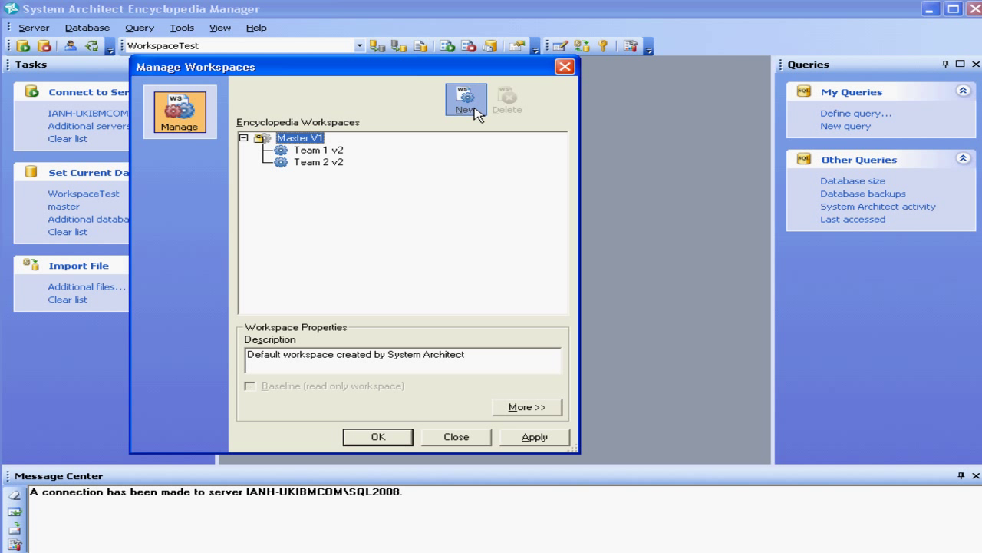
{"action": "type", "text": "V2"}
{"action": "key", "text": "Return"}
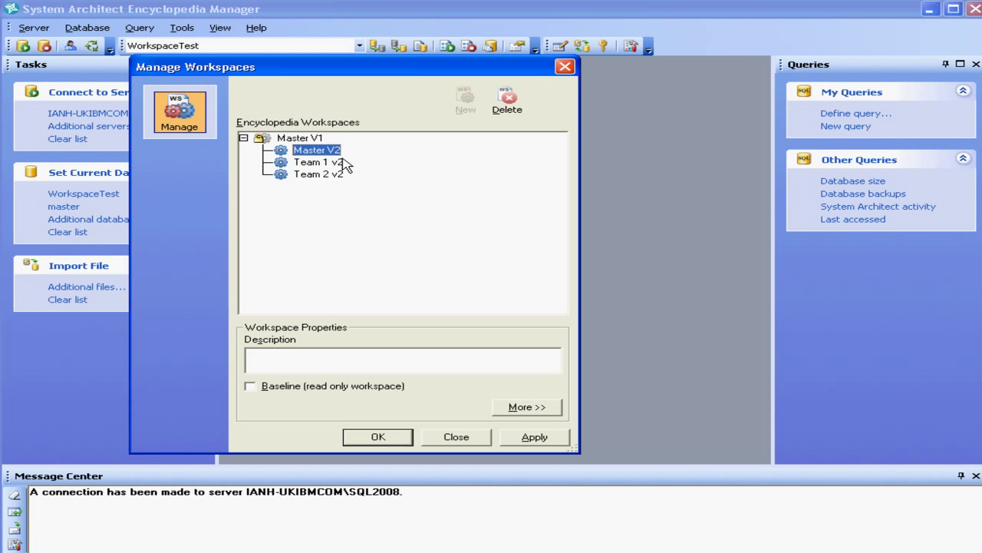
{"action": "left_click", "coordinate": [343, 353]}
{"action": "type", "text": "On going Master stream"}
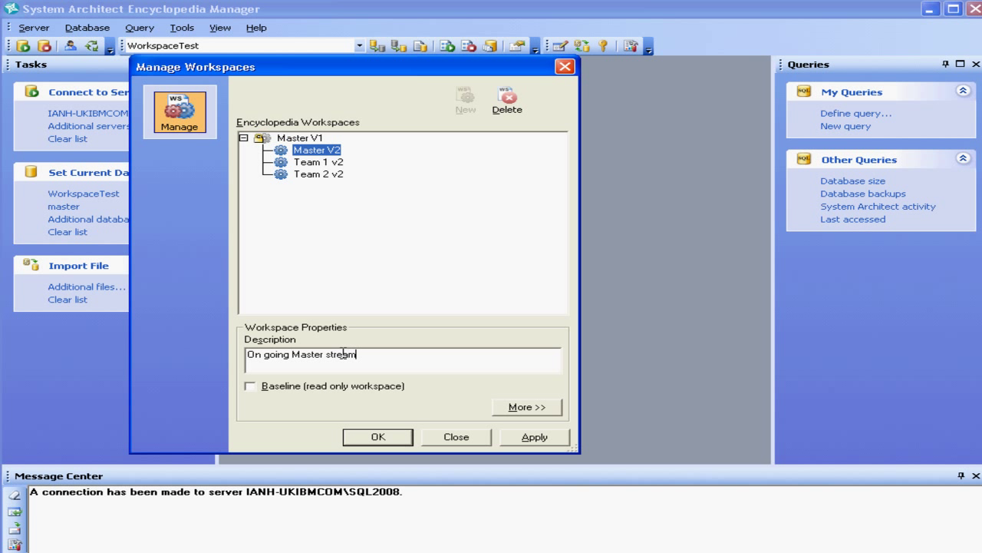
{"action": "left_click", "coordinate": [518, 439]}
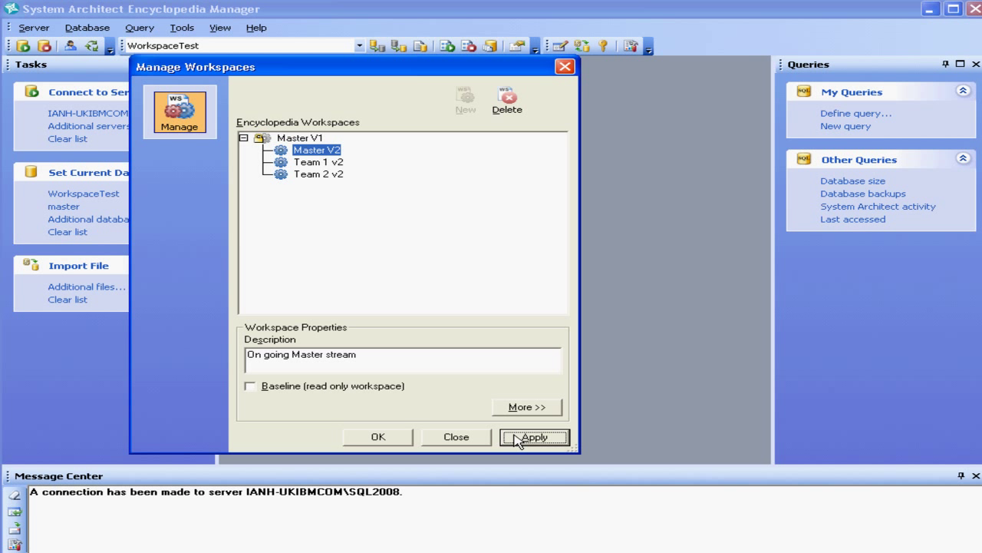
{"action": "left_click", "coordinate": [373, 438]}
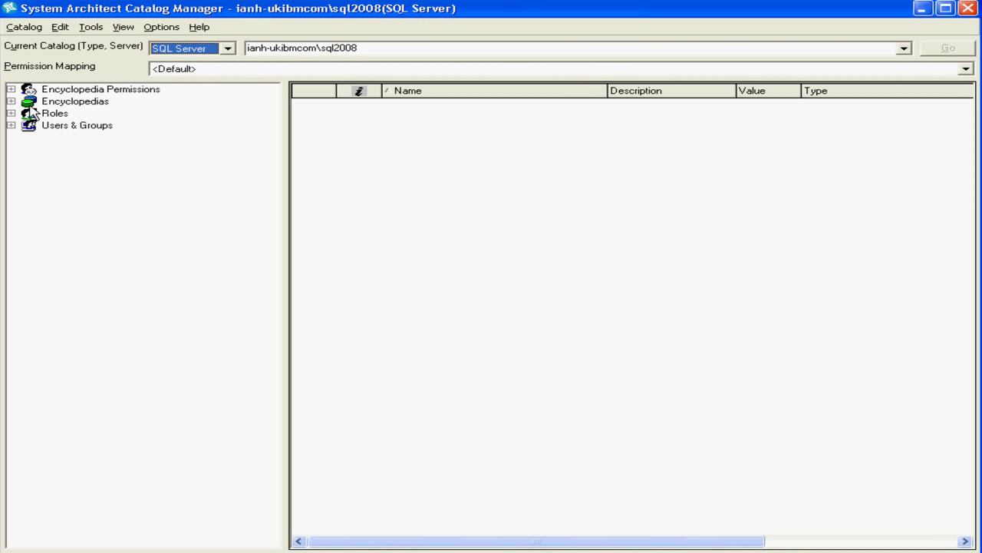
Step: In System Architect Catalog Manager, remove the Administrator role from the Team 1 group of the WorkspaceTest encyclopedia
{"action": "left_click", "coordinate": [12, 101]}
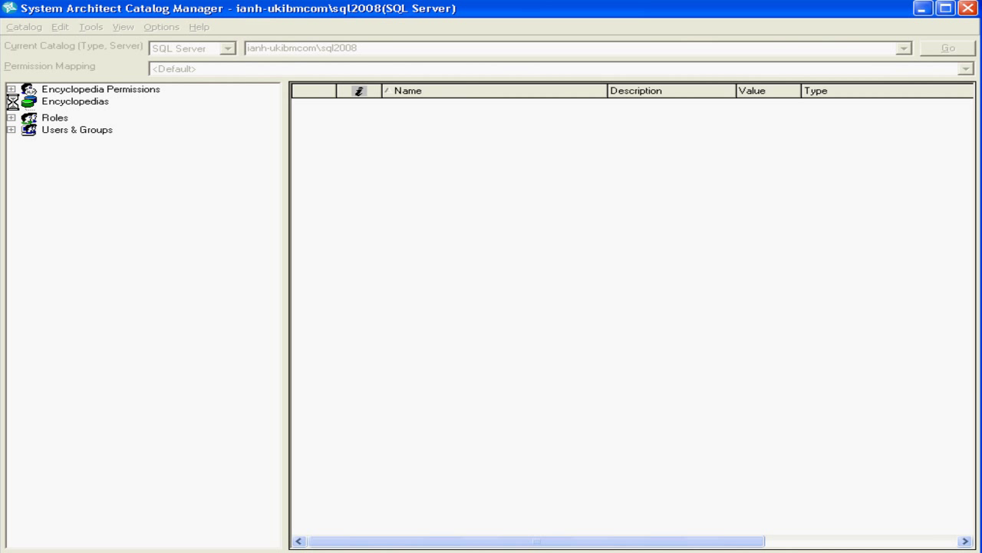
{"action": "left_click", "coordinate": [25, 113]}
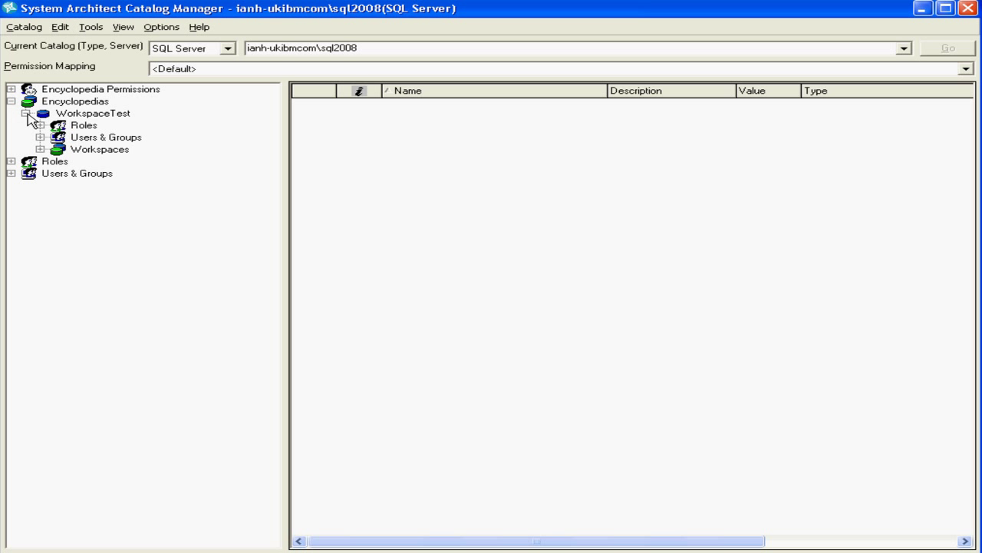
{"action": "left_click", "coordinate": [40, 149]}
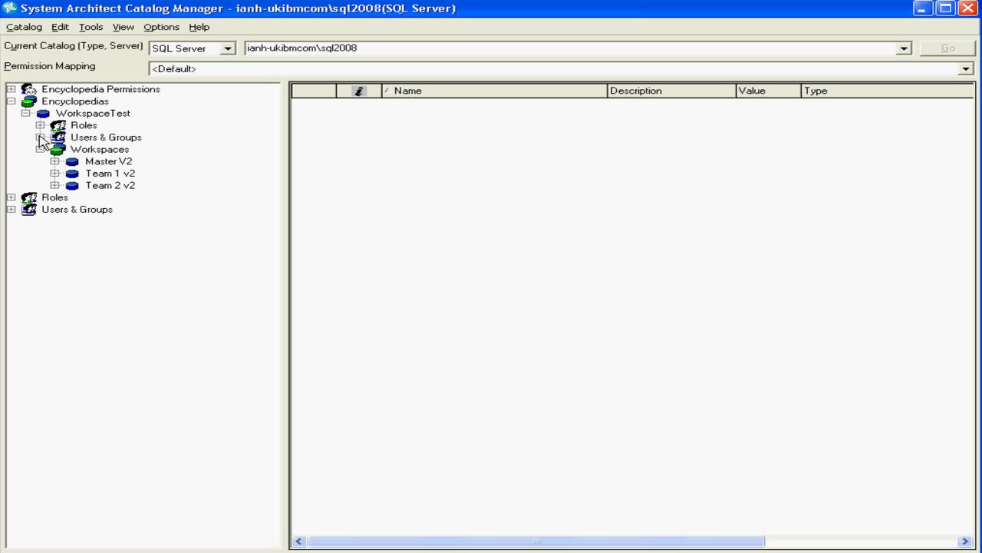
{"action": "left_click", "coordinate": [40, 137]}
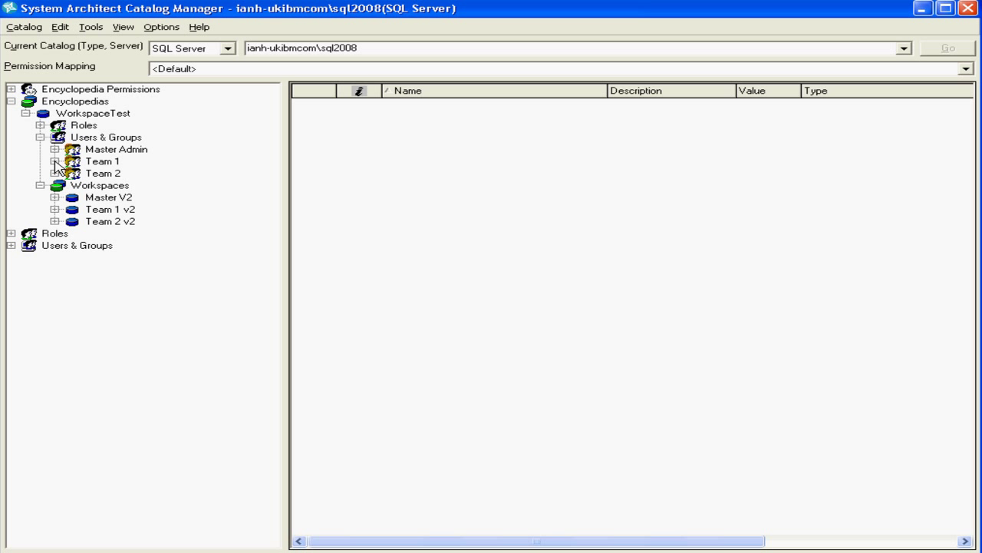
{"action": "left_click", "coordinate": [55, 162]}
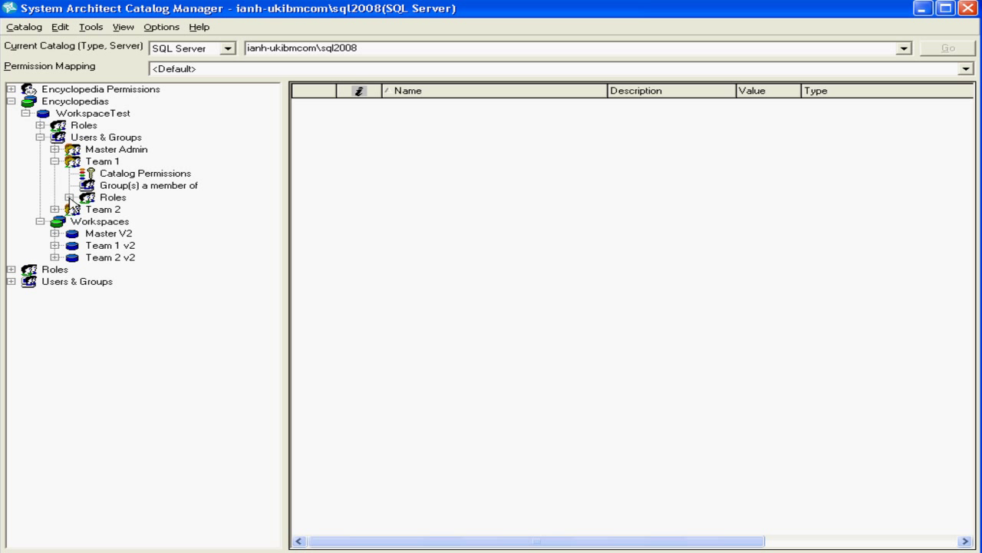
{"action": "left_click", "coordinate": [69, 198]}
{"action": "right_click", "coordinate": [118, 209]}
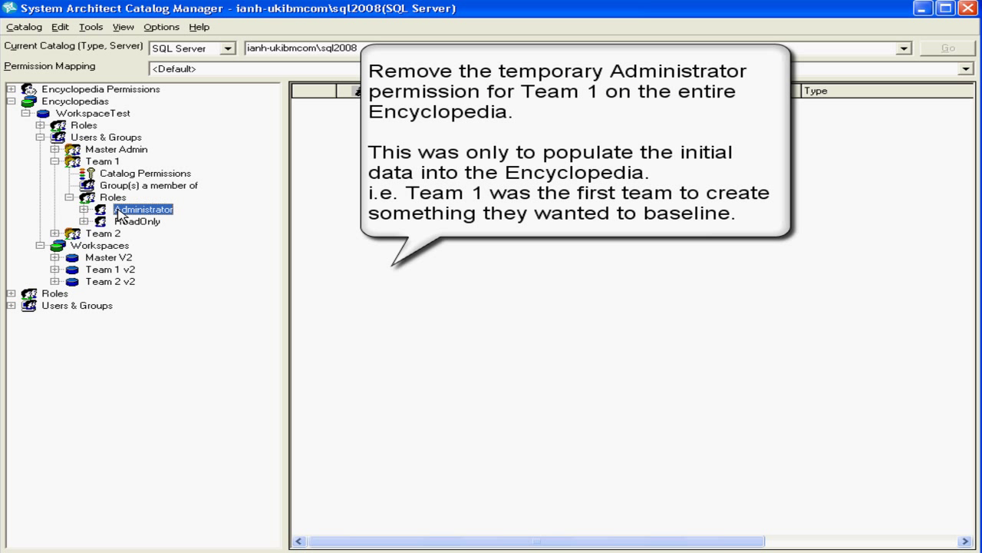
{"action": "left_click", "coordinate": [133, 217]}
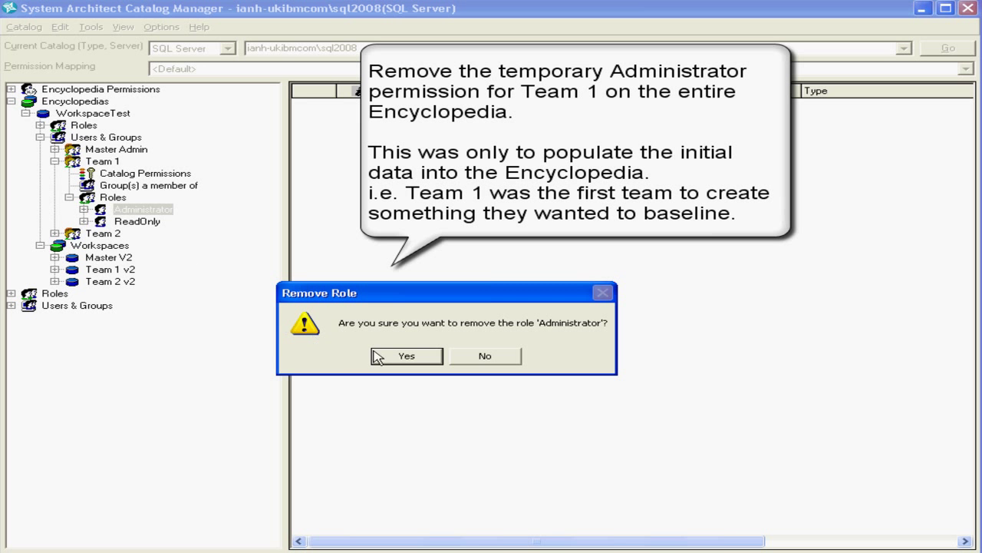
{"action": "left_click", "coordinate": [395, 357]}
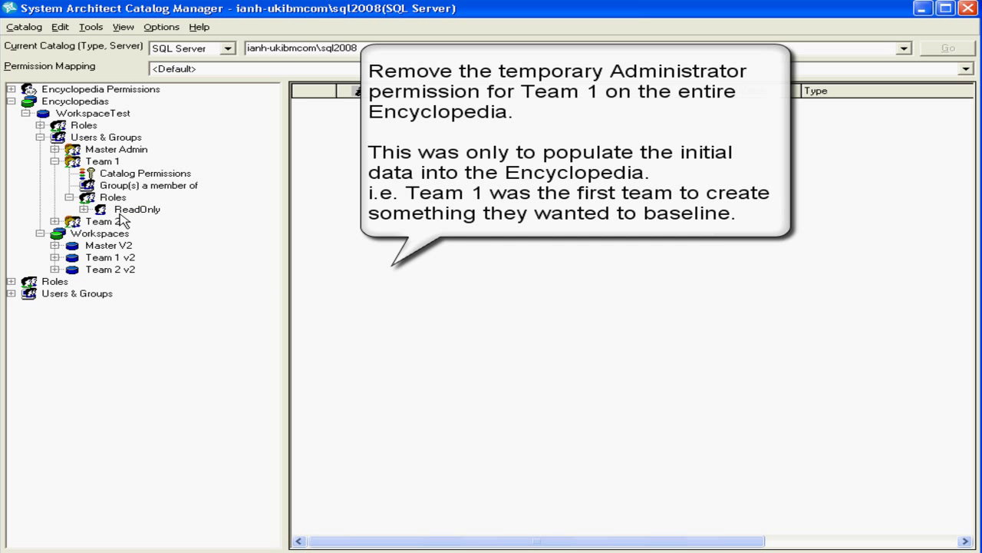
{"action": "left_click", "coordinate": [69, 198]}
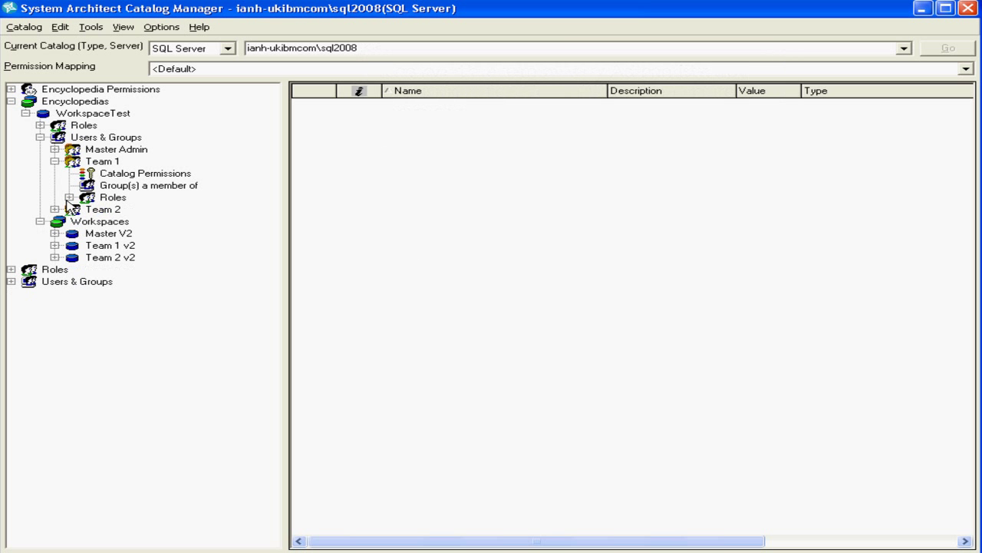
{"action": "left_click", "coordinate": [54, 162]}
Step: Check the encyclopedia-level roles assigned to the Team 2 and Master Admin groups in WorkspaceTest
{"action": "left_click", "coordinate": [54, 174]}
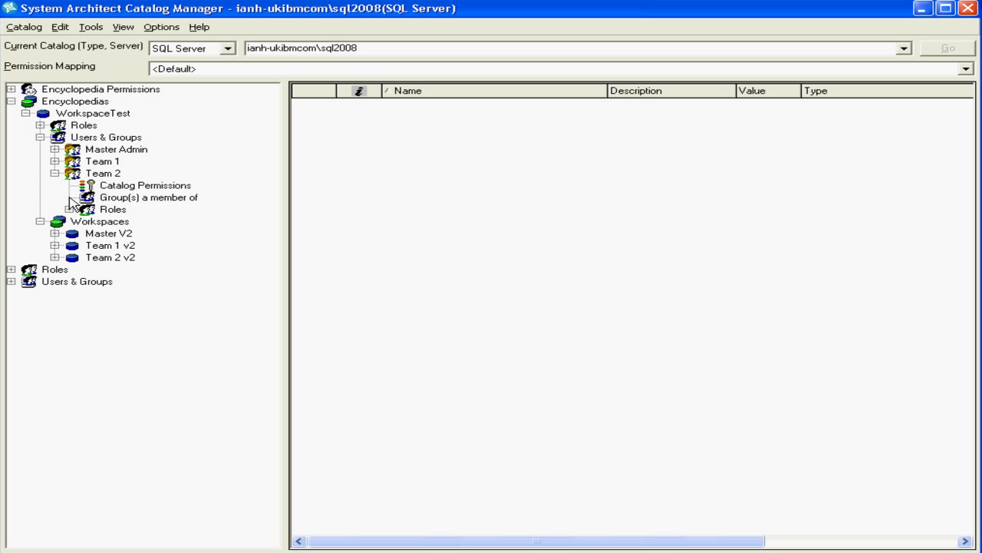
{"action": "left_click", "coordinate": [69, 209]}
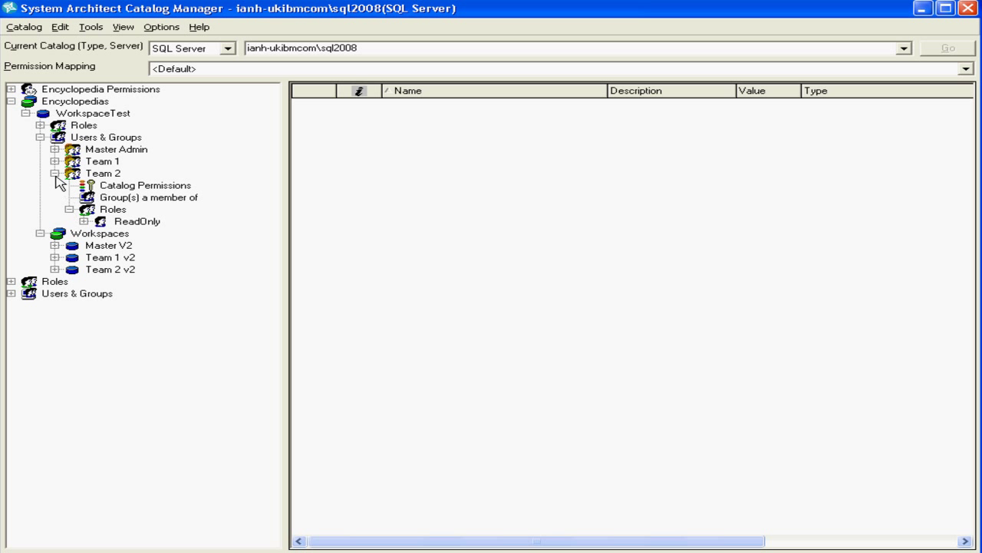
{"action": "left_click", "coordinate": [54, 174]}
{"action": "left_click", "coordinate": [55, 149]}
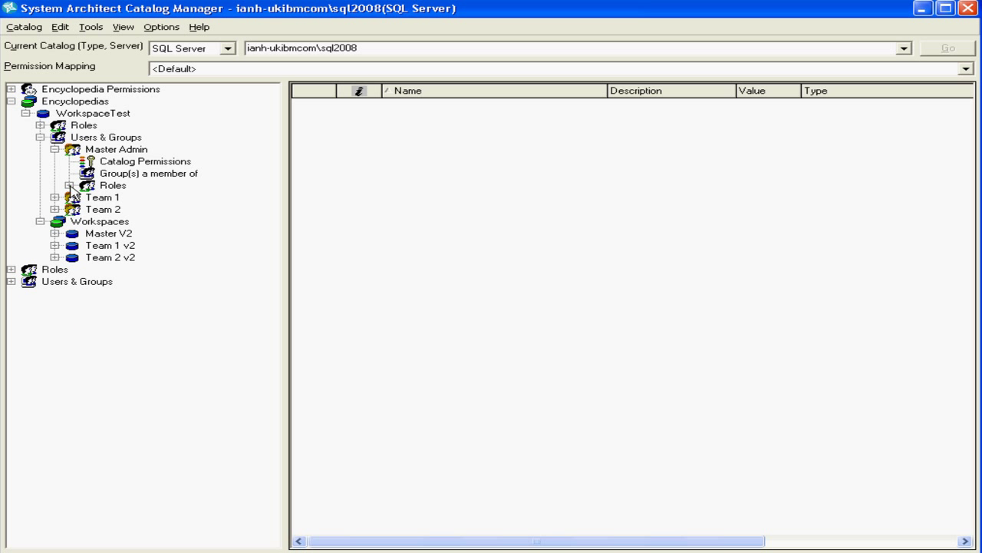
{"action": "left_click", "coordinate": [69, 186]}
{"action": "left_click", "coordinate": [55, 149]}
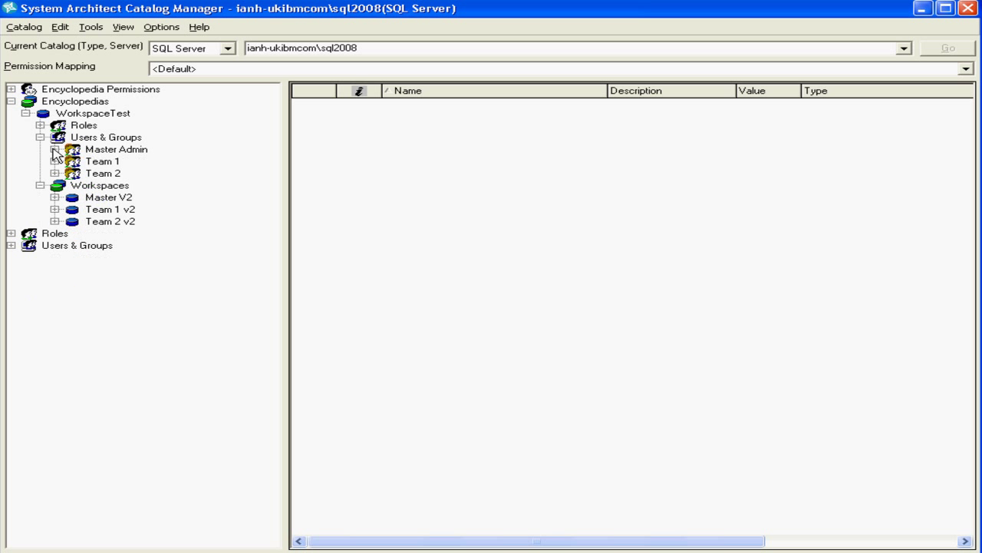
Step: Assign the Team 1 group to the Team 1 v2 workspace and the Team 2 group to the Team 2 v2 workspace
{"action": "left_click", "coordinate": [54, 209]}
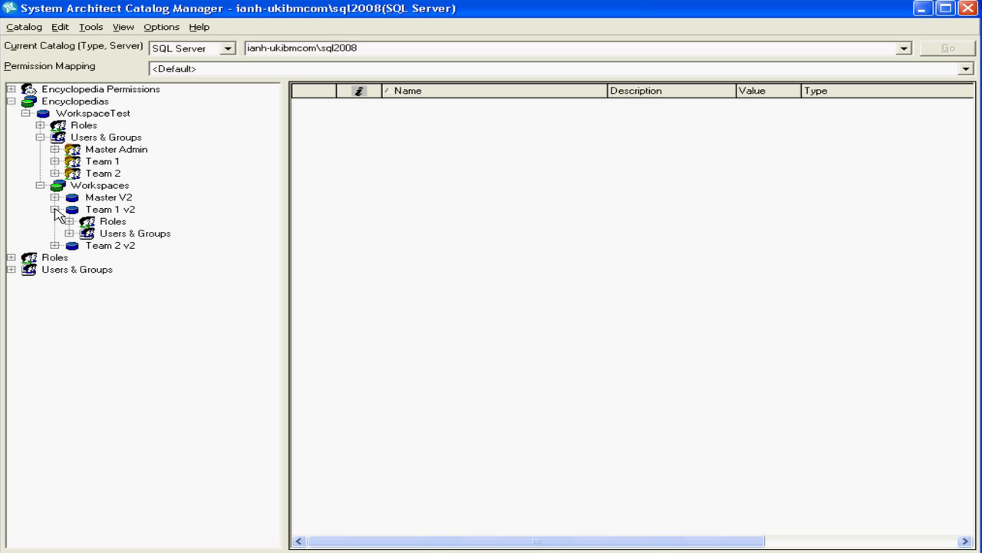
{"action": "left_click", "coordinate": [56, 246]}
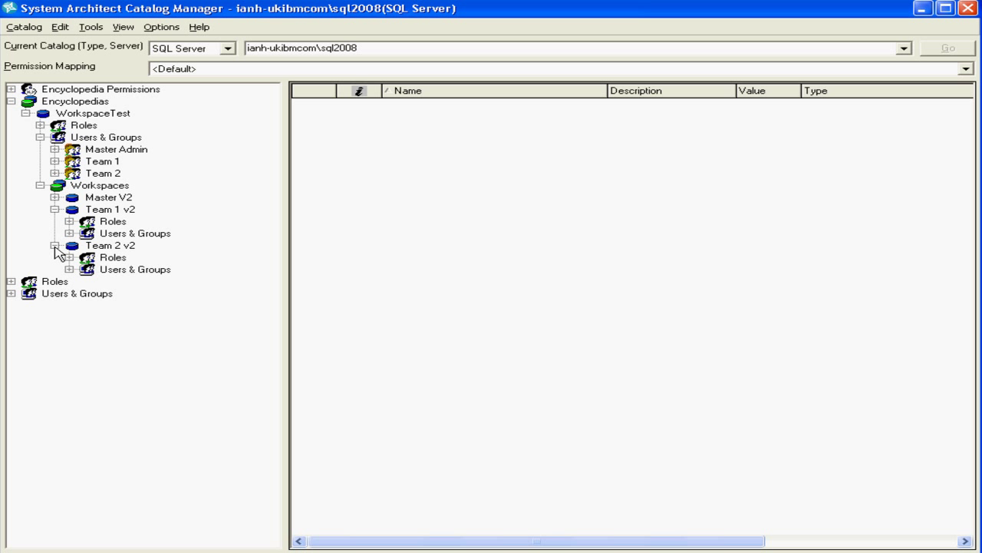
{"action": "left_click", "coordinate": [11, 295]}
{"action": "left_click", "coordinate": [73, 367]}
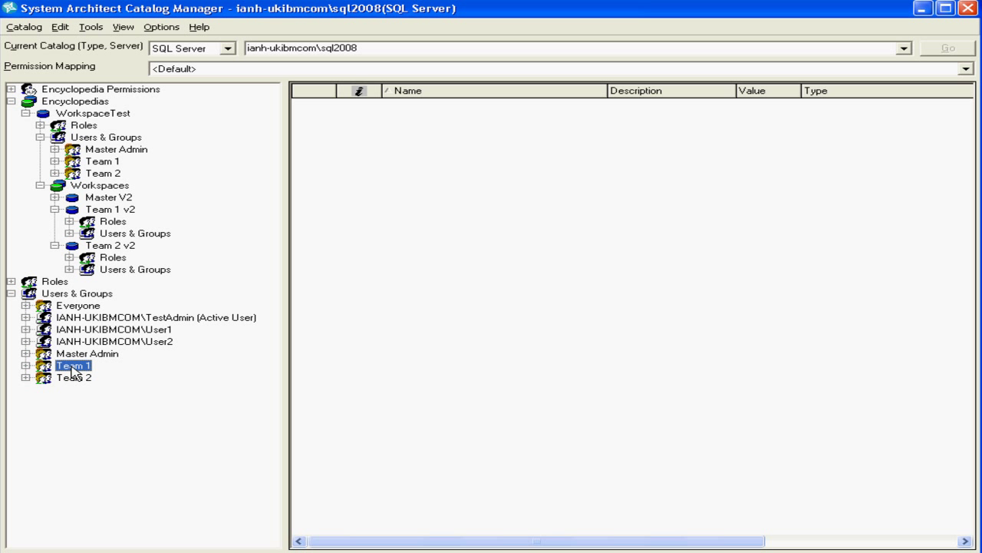
{"action": "left_click_drag", "start_coordinate": [75, 374], "coordinate": [128, 211]}
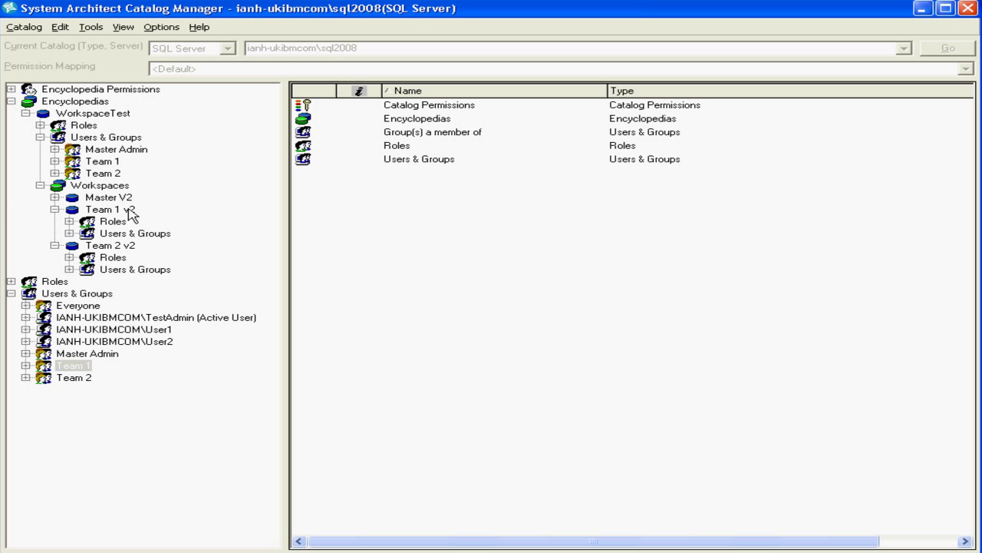
{"action": "left_click", "coordinate": [74, 379]}
{"action": "left_click_drag", "start_coordinate": [75, 384], "coordinate": [134, 254]}
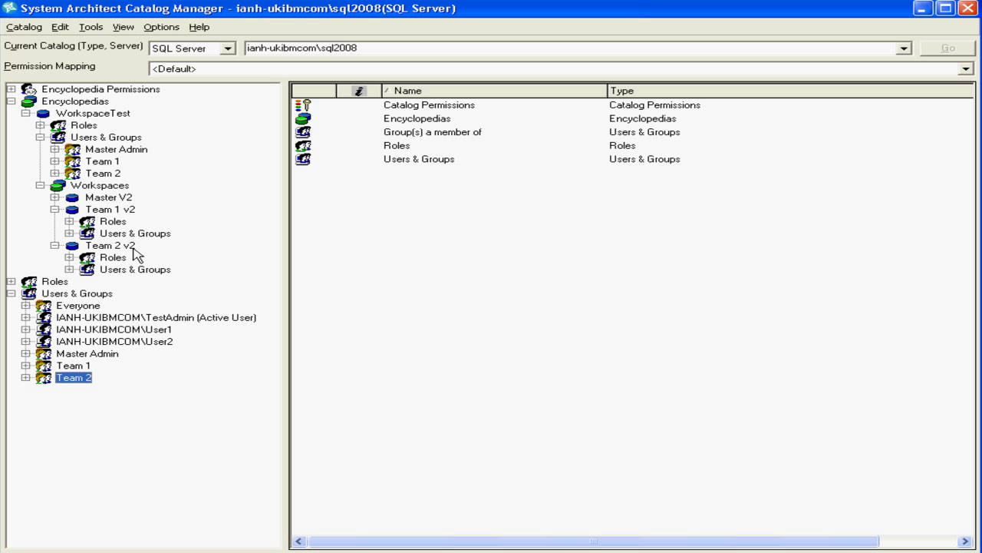
{"action": "left_click", "coordinate": [69, 270]}
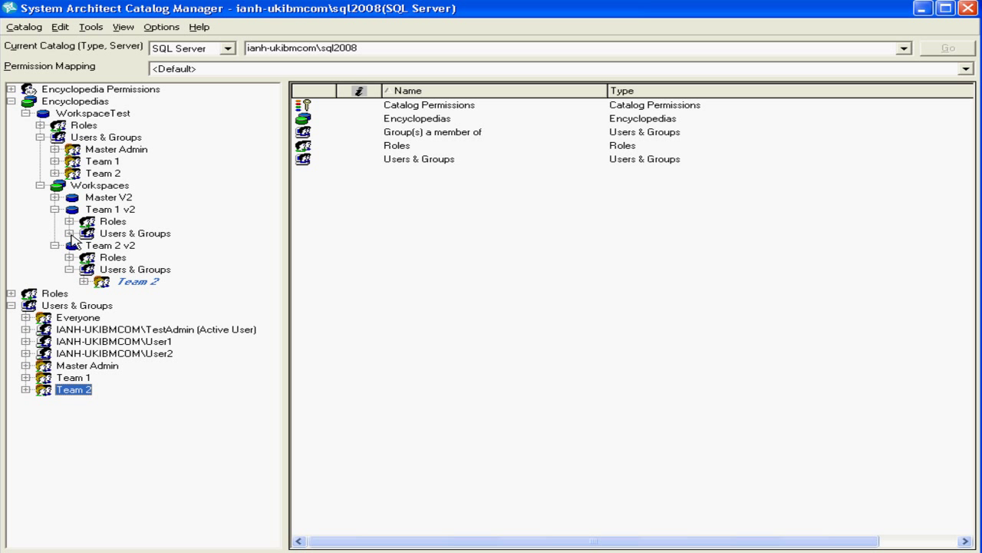
{"action": "left_click", "coordinate": [70, 234]}
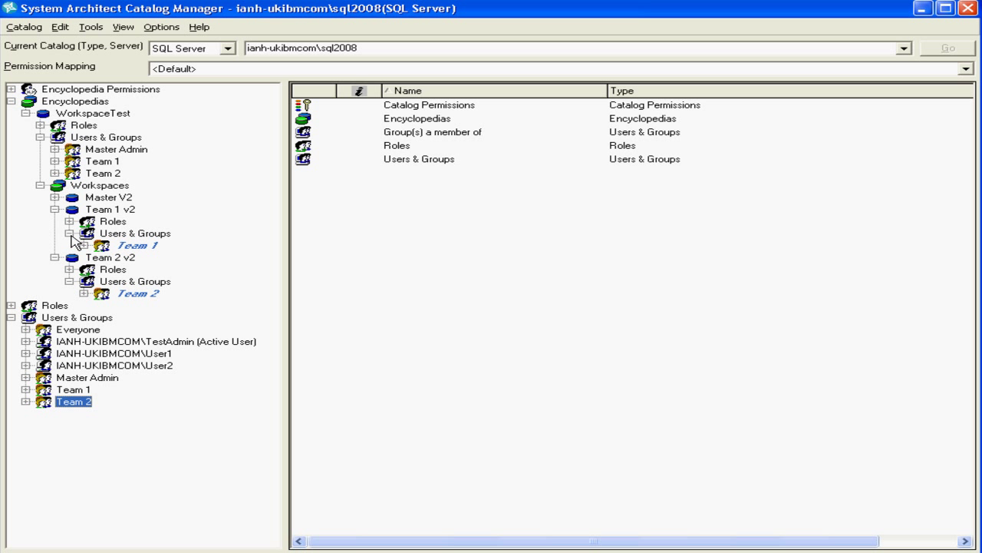
{"action": "left_click", "coordinate": [40, 137]}
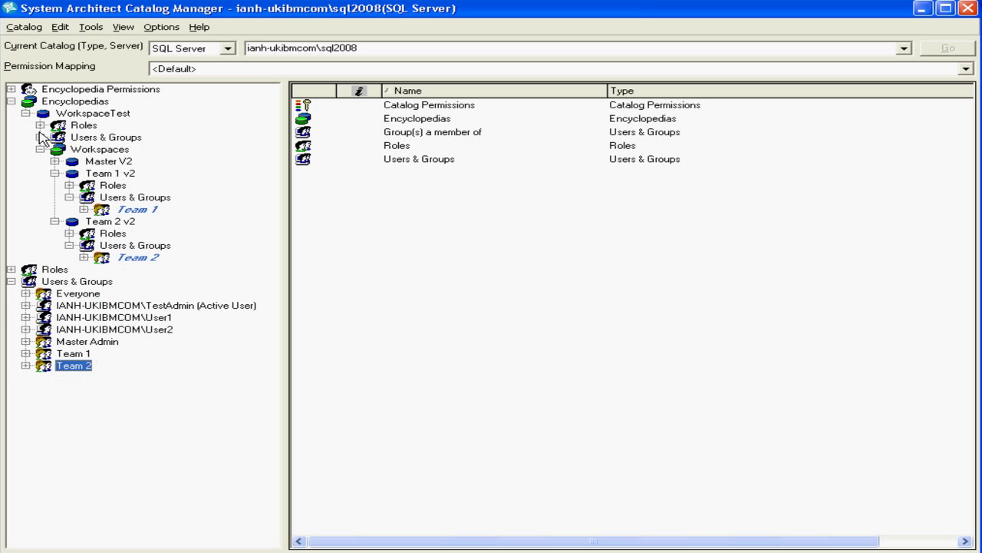
Step: Assign the encyclopedia's Administrator role to the Team 1 group in Team 1 v2 and the Team 2 group in Team 2 v2
{"action": "left_click", "coordinate": [40, 125]}
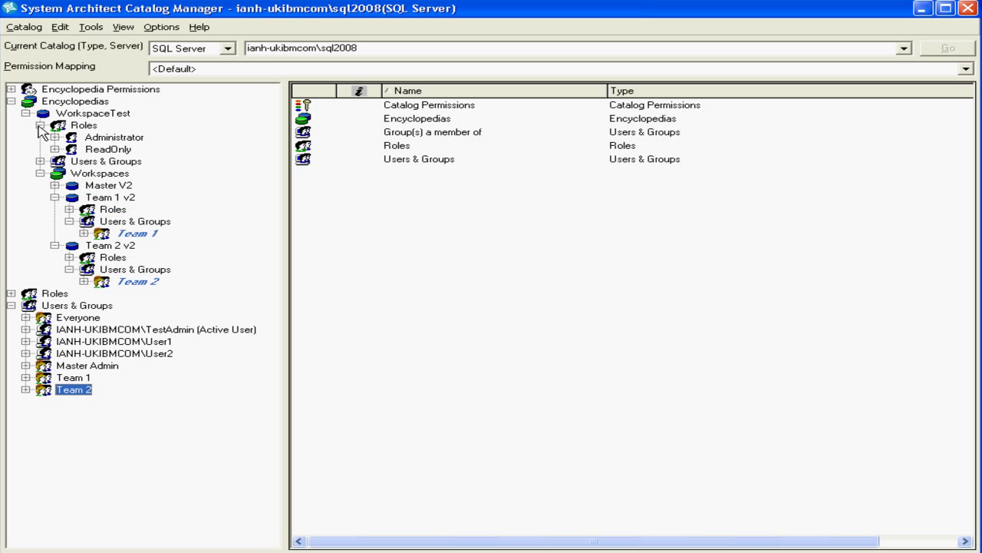
{"action": "left_click", "coordinate": [112, 138]}
{"action": "left_click_drag", "start_coordinate": [112, 141], "coordinate": [142, 238]}
{"action": "left_click", "coordinate": [113, 140]}
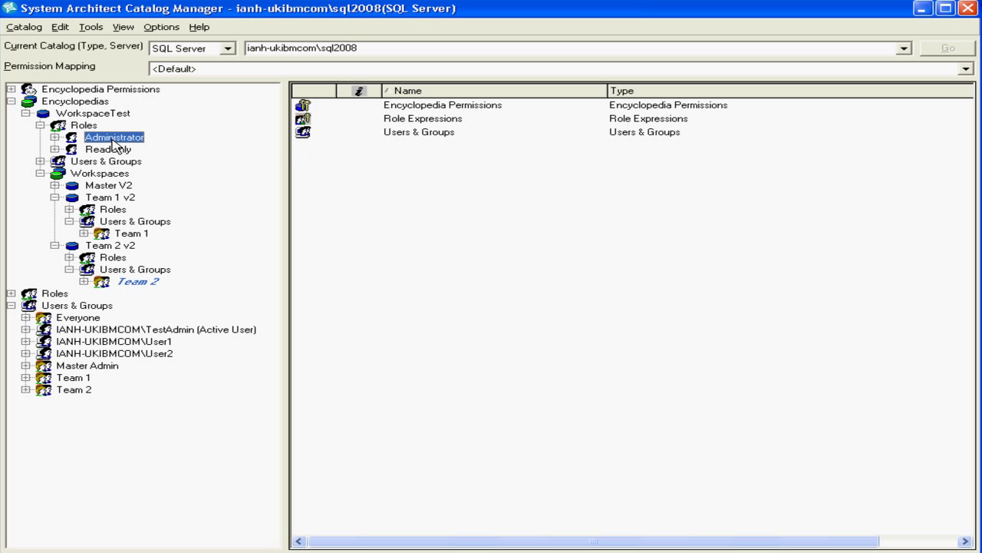
{"action": "left_click_drag", "start_coordinate": [113, 140], "coordinate": [142, 284]}
Step: Check the roles assigned to the Team 2 group in Team 2 v2 and the Team 1 group in Team 1 v2
{"action": "left_click", "coordinate": [84, 280]}
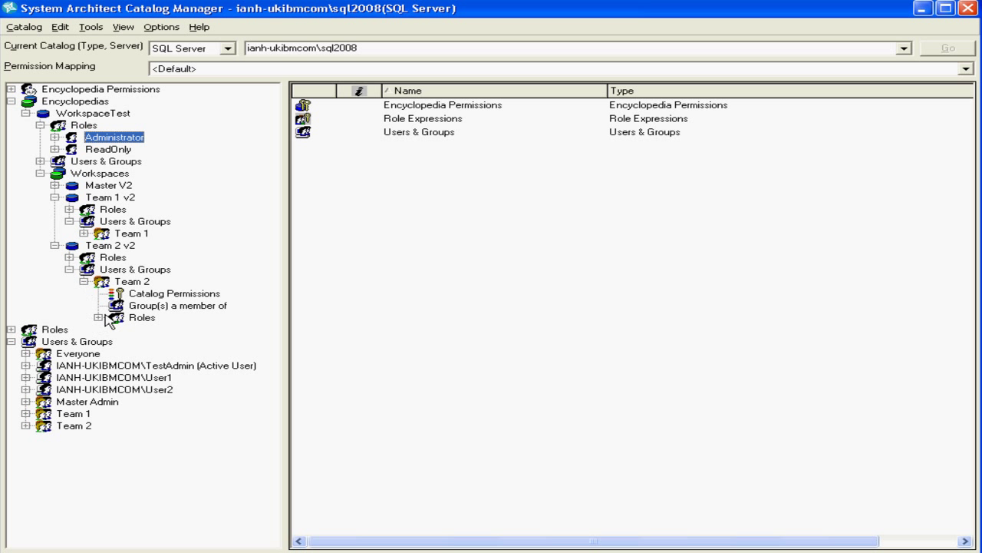
{"action": "left_click", "coordinate": [99, 317]}
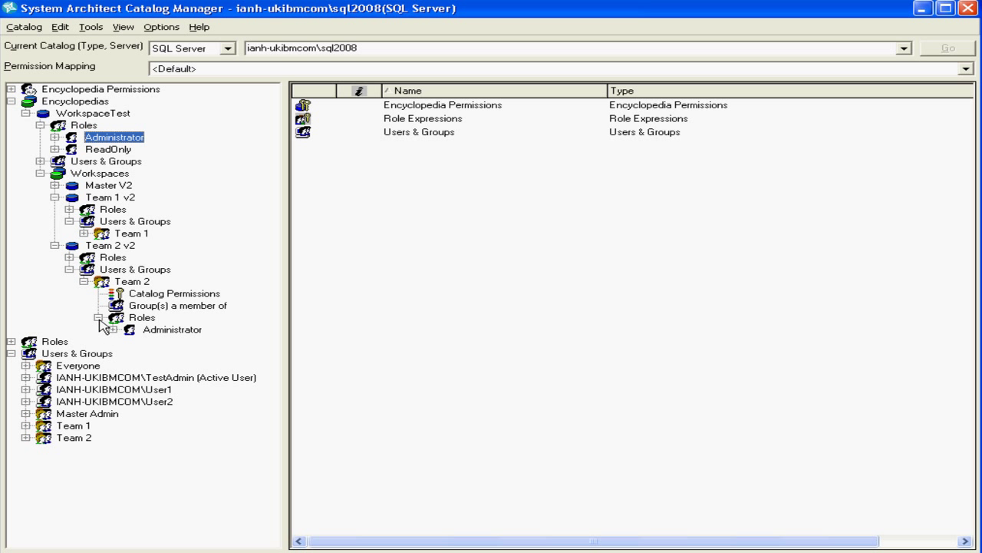
{"action": "left_click", "coordinate": [99, 317]}
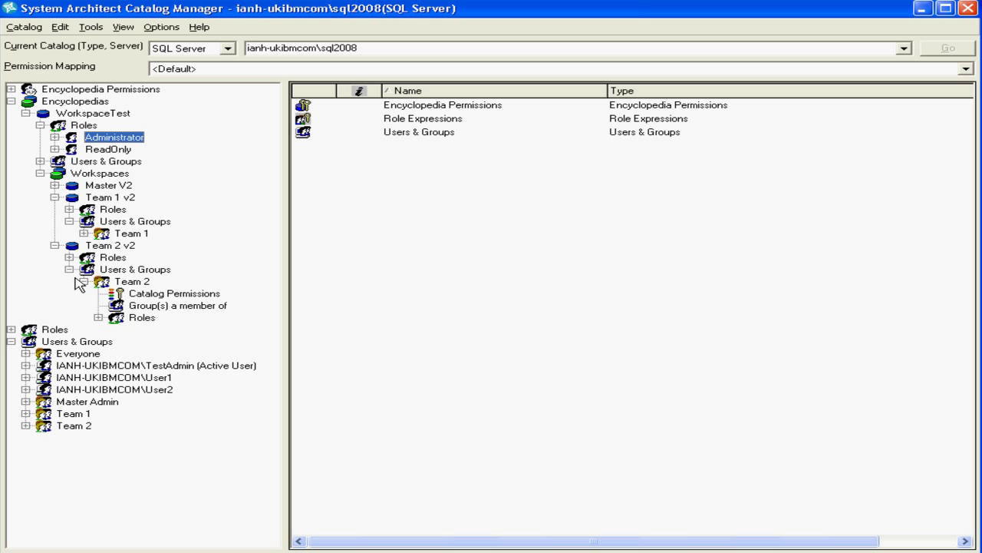
{"action": "left_click", "coordinate": [70, 271]}
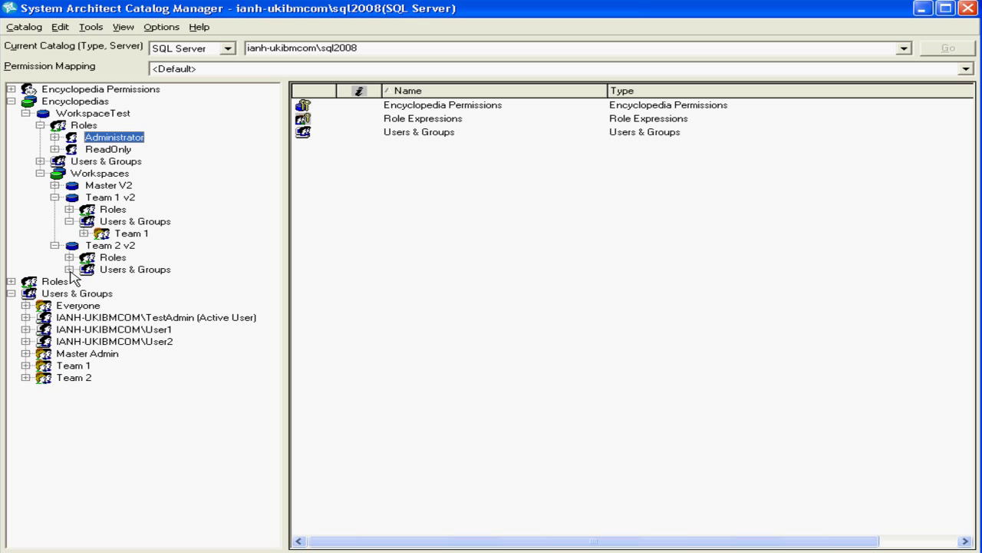
{"action": "left_click", "coordinate": [84, 233]}
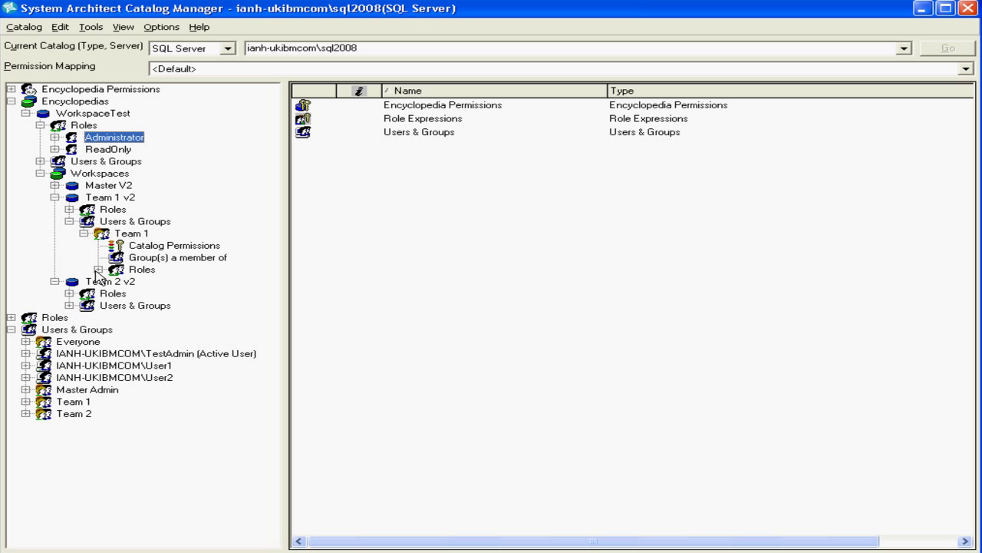
{"action": "left_click", "coordinate": [99, 269]}
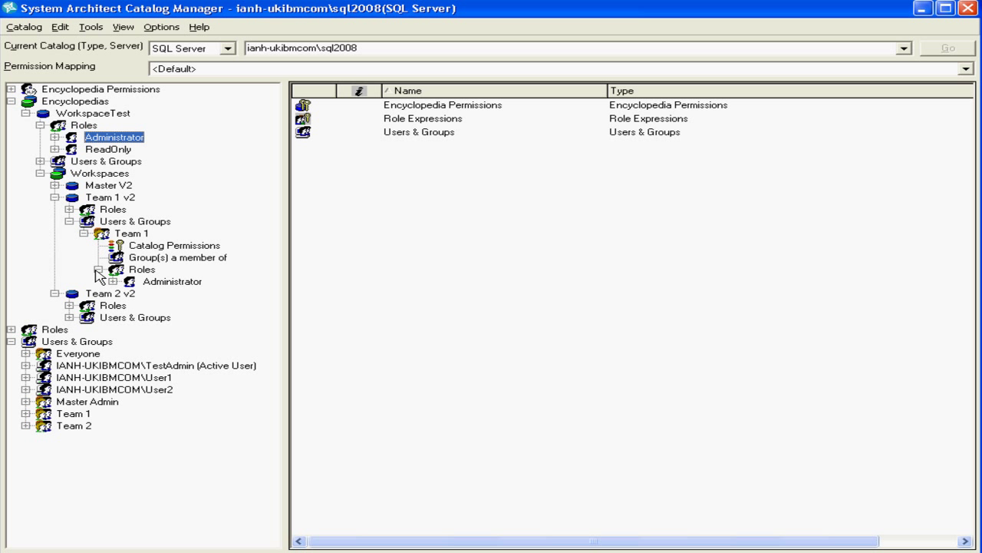
{"action": "left_click", "coordinate": [69, 222]}
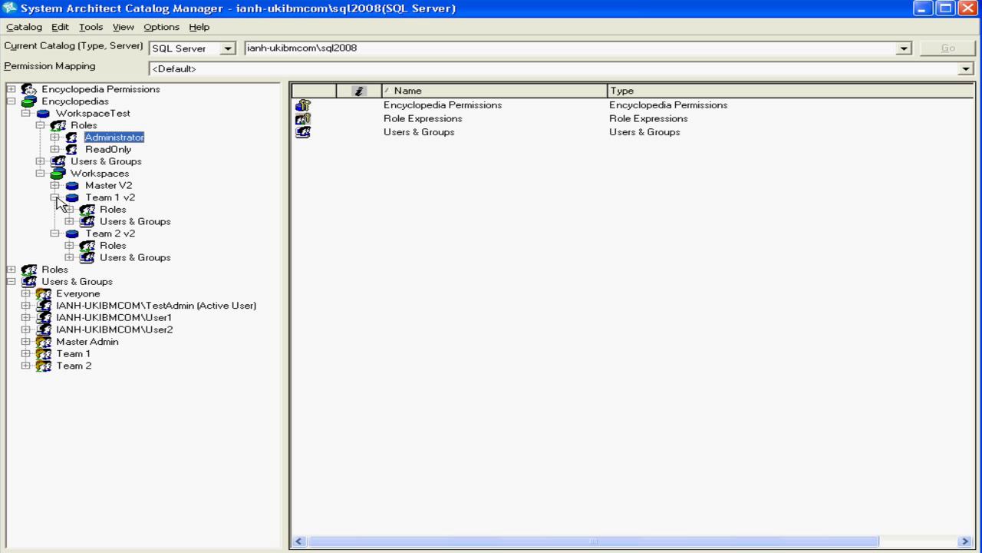
{"action": "left_click", "coordinate": [54, 197]}
{"action": "left_click", "coordinate": [55, 209]}
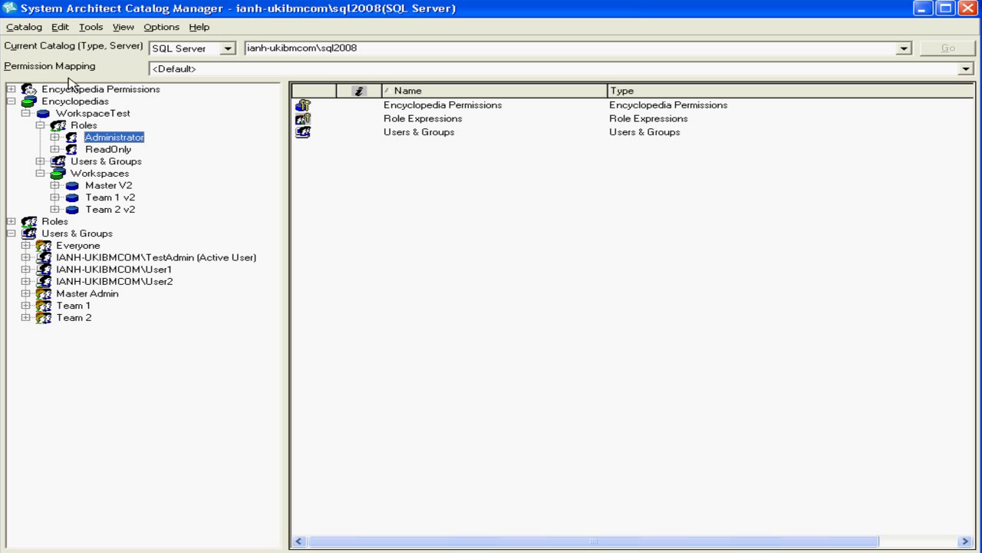
{"action": "left_click", "coordinate": [92, 26]}
{"action": "left_click", "coordinate": [115, 71]}
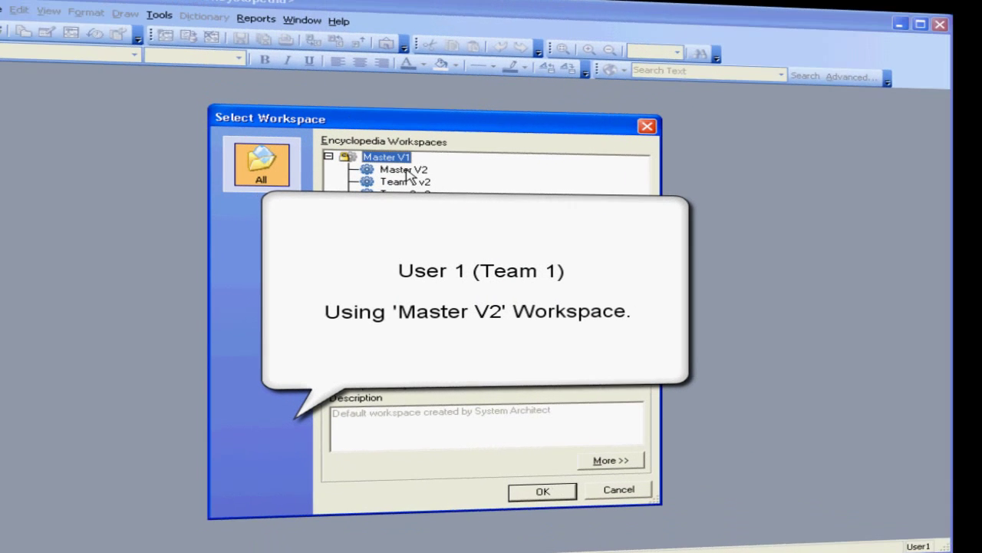
Step: In System Architect, open the Master V2 workspace as the Team 1 user and check the Attract Vacationing Families business goal's instance permissions
{"action": "left_click", "coordinate": [452, 163]}
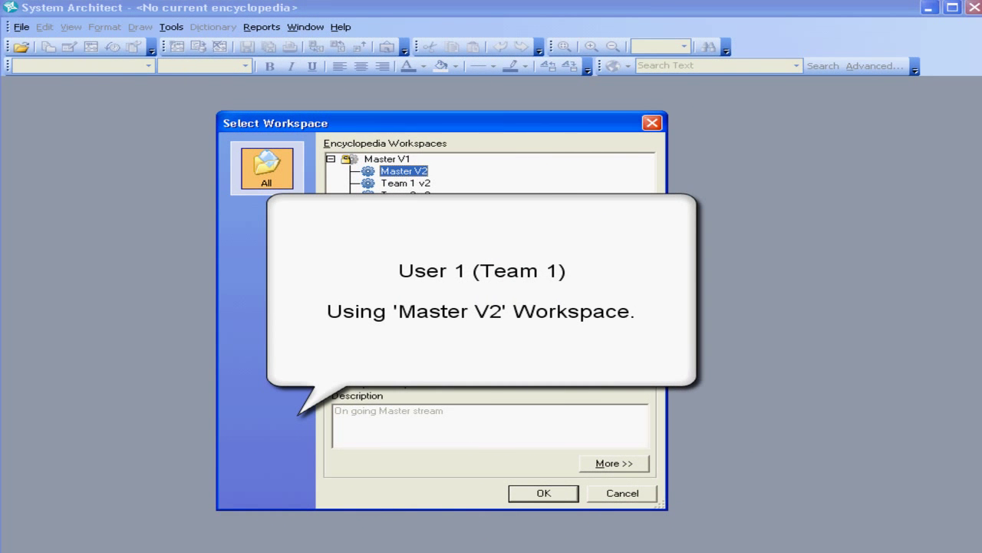
{"action": "left_click", "coordinate": [547, 493]}
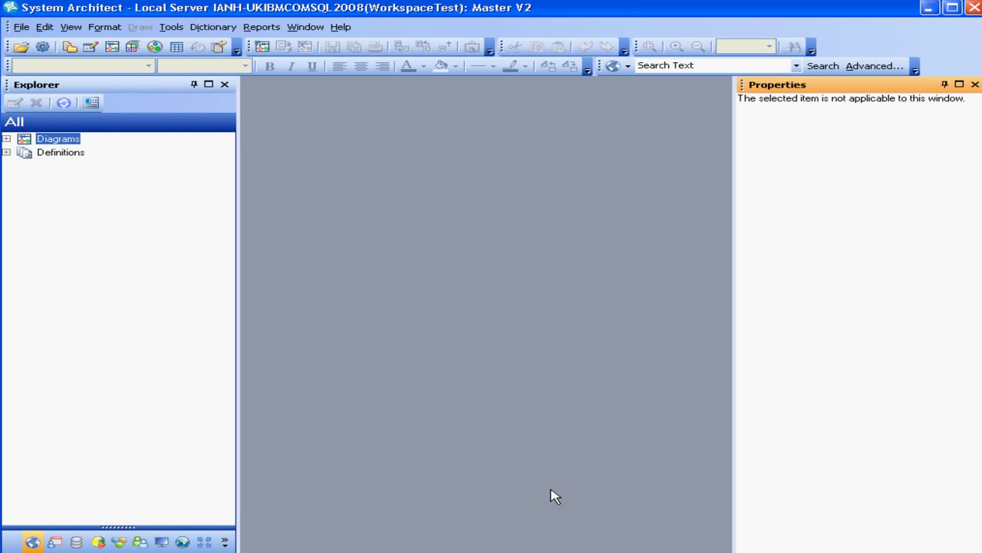
{"action": "left_click", "coordinate": [7, 153]}
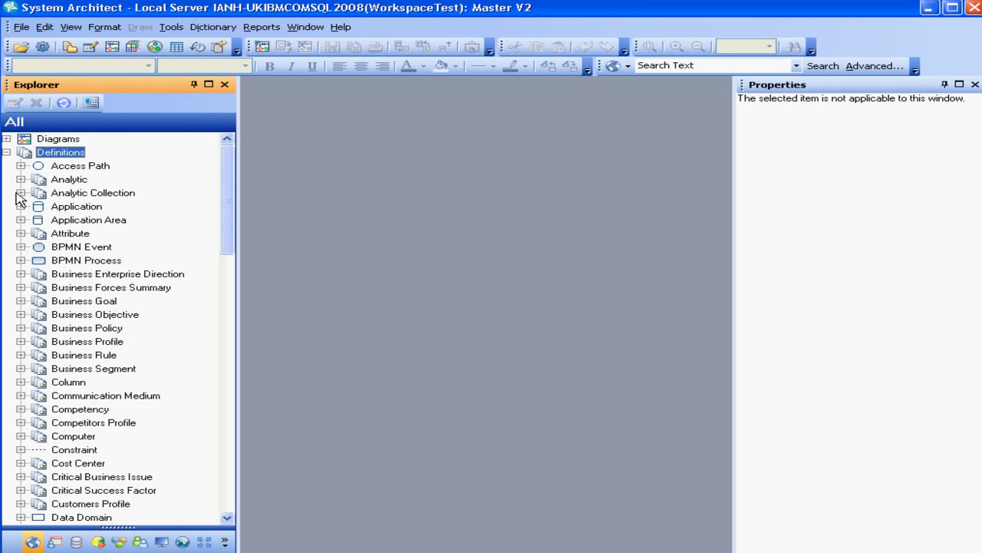
{"action": "left_click", "coordinate": [21, 302]}
{"action": "double_click", "coordinate": [116, 316]}
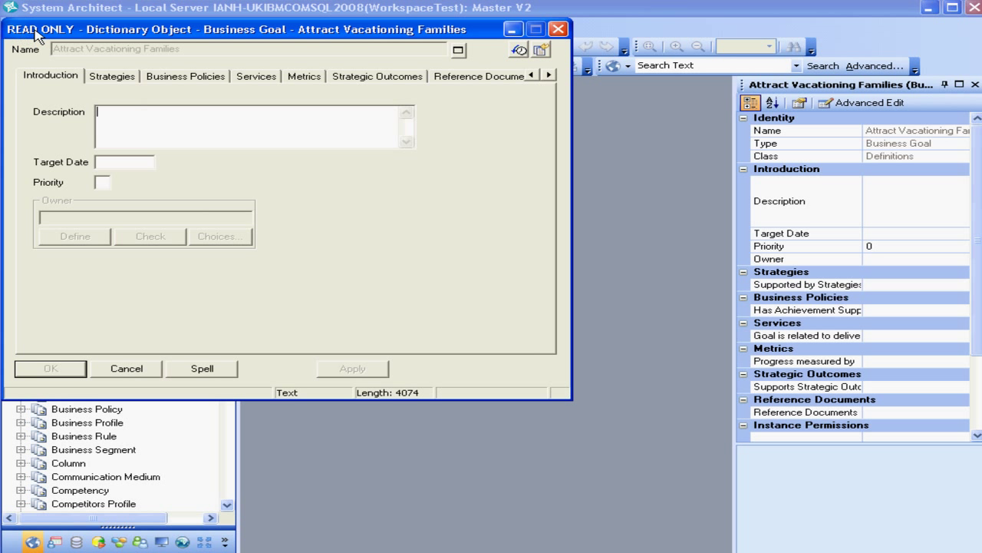
{"action": "double_click", "coordinate": [550, 75]}
{"action": "left_click", "coordinate": [550, 75]}
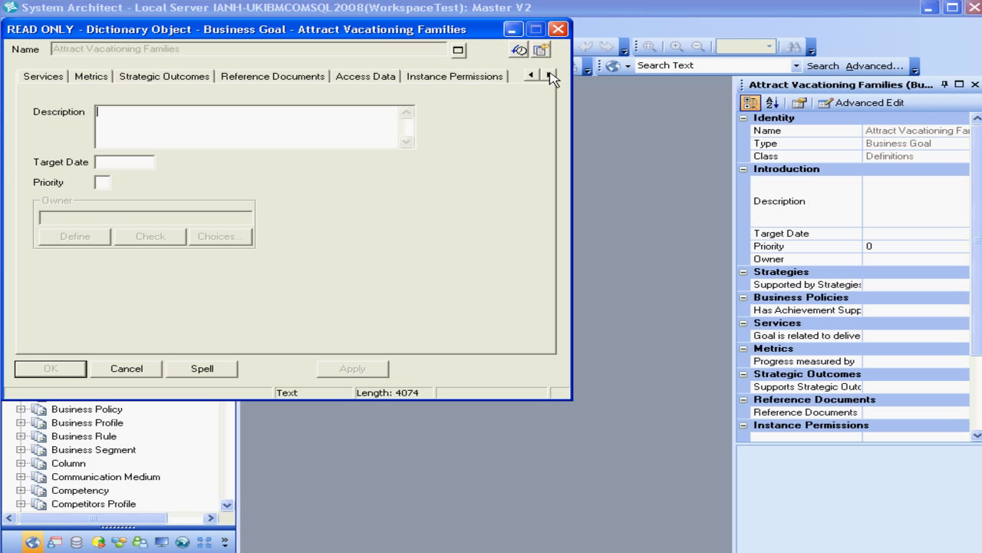
{"action": "left_click", "coordinate": [495, 77]}
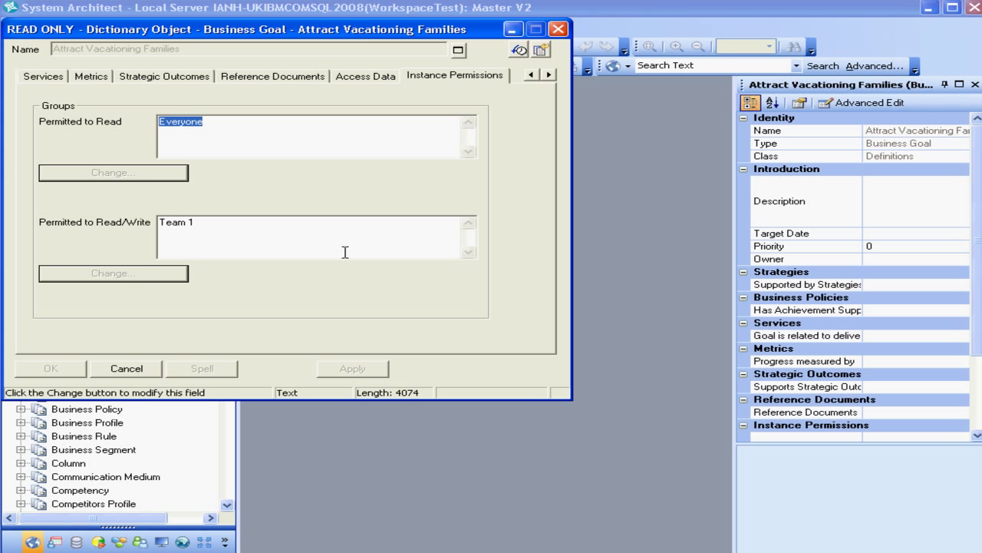
{"action": "left_click", "coordinate": [129, 368]}
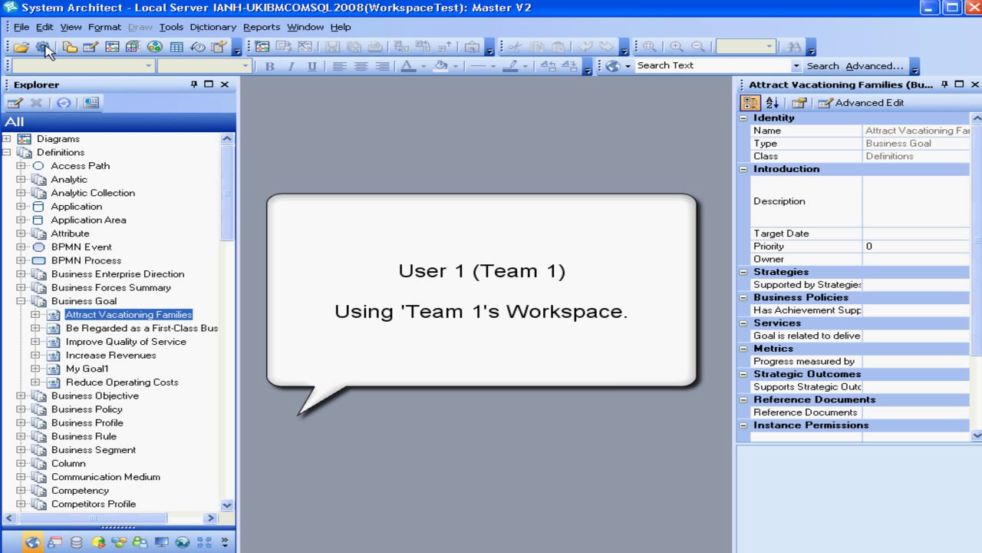
Step: Switch to the Team 1 v2 workspace and check the instance permissions of the Attract Vacationing Families business goal
{"action": "left_click", "coordinate": [45, 49]}
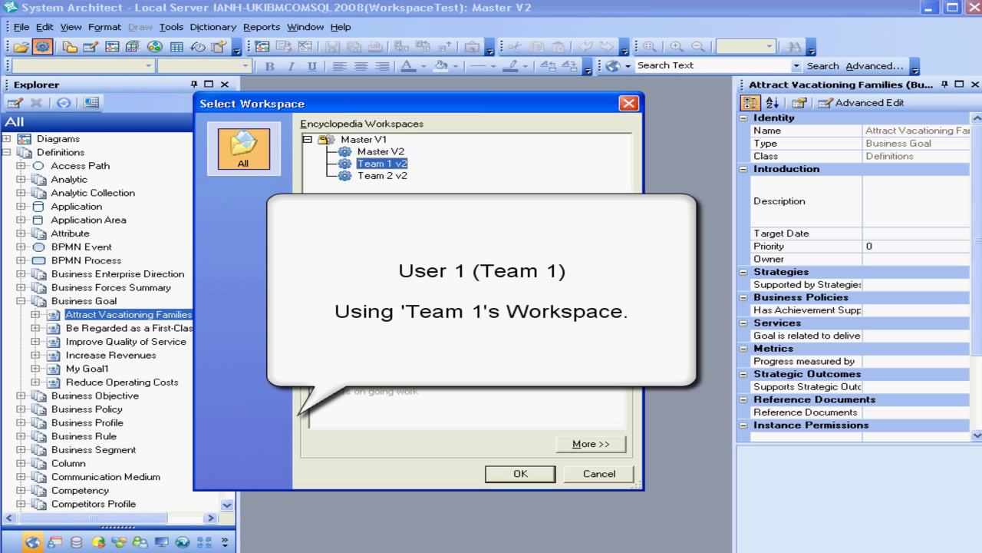
{"action": "left_click", "coordinate": [521, 473]}
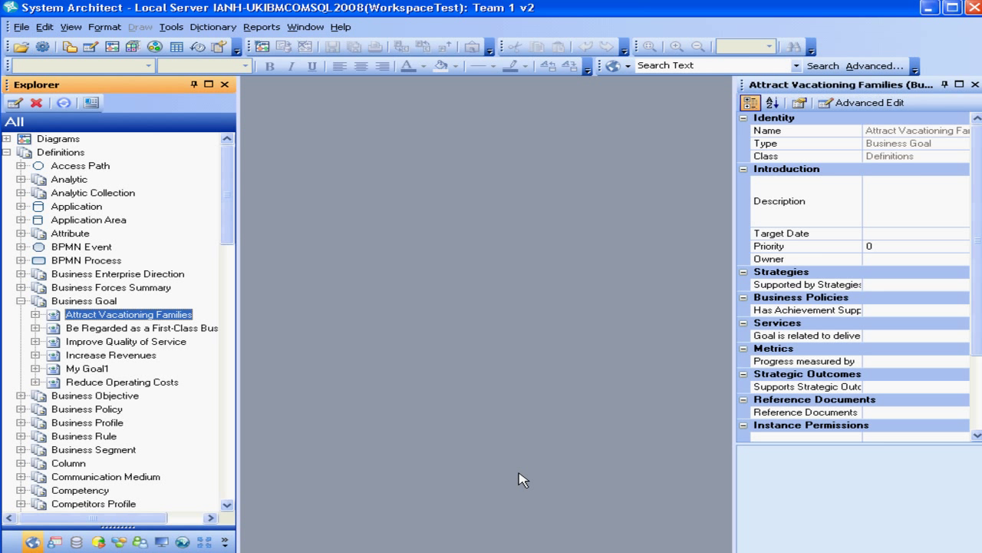
{"action": "double_click", "coordinate": [154, 316]}
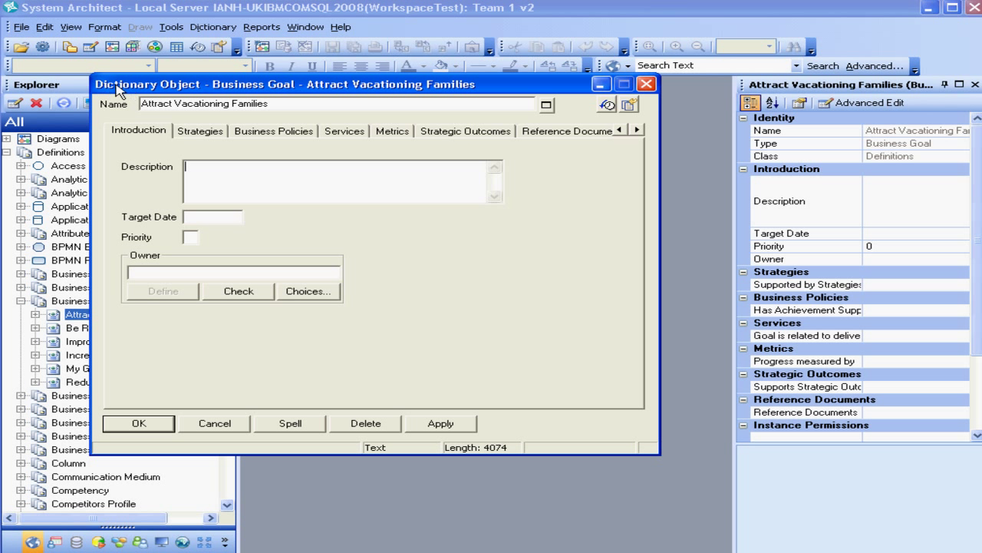
{"action": "left_click", "coordinate": [637, 130]}
{"action": "left_click", "coordinate": [637, 130]}
{"action": "left_click", "coordinate": [637, 131]}
{"action": "left_click", "coordinate": [551, 137]}
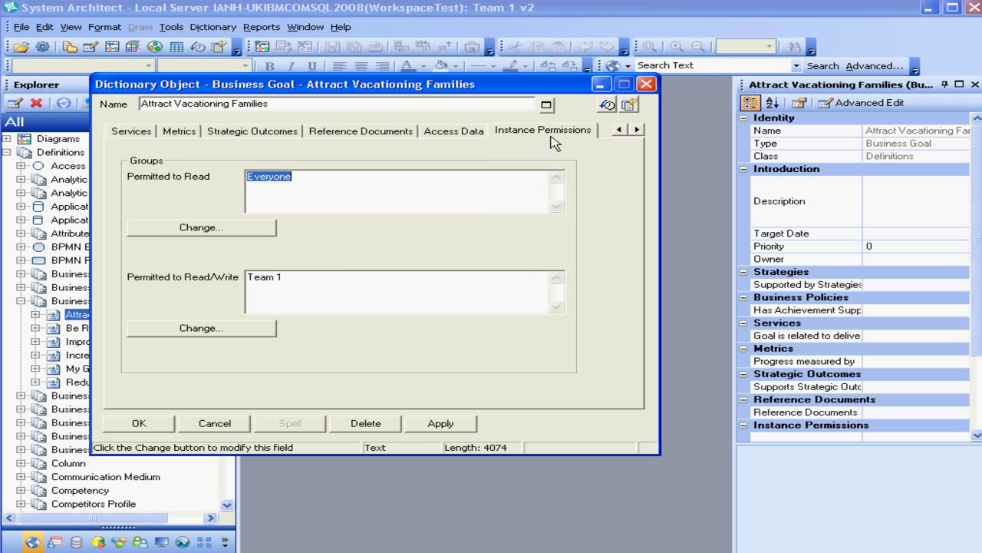
{"action": "left_click", "coordinate": [201, 423]}
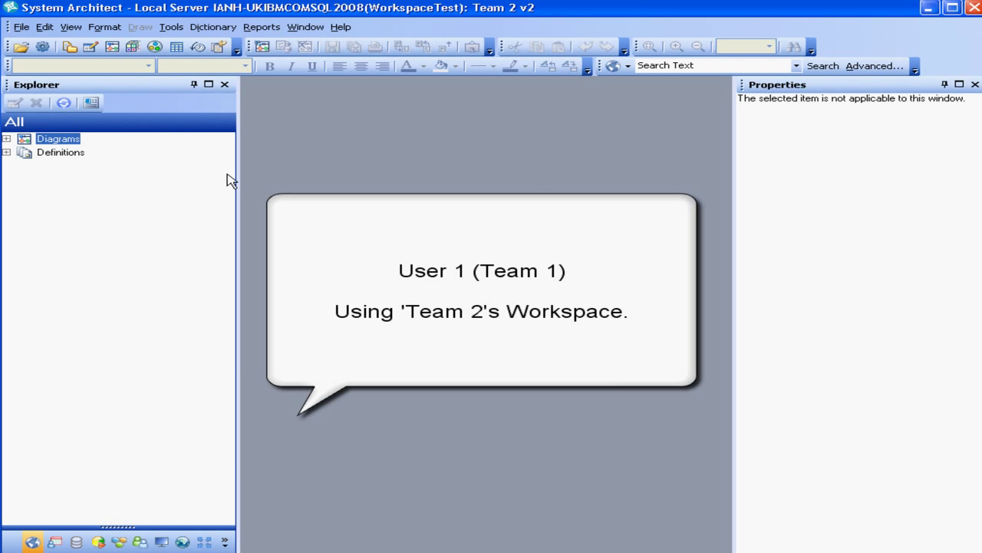
Step: In the Team 2 v2 workspace, open the Attract Vacationing Families business goal to check the Team 1 user's access
{"action": "left_click", "coordinate": [6, 153]}
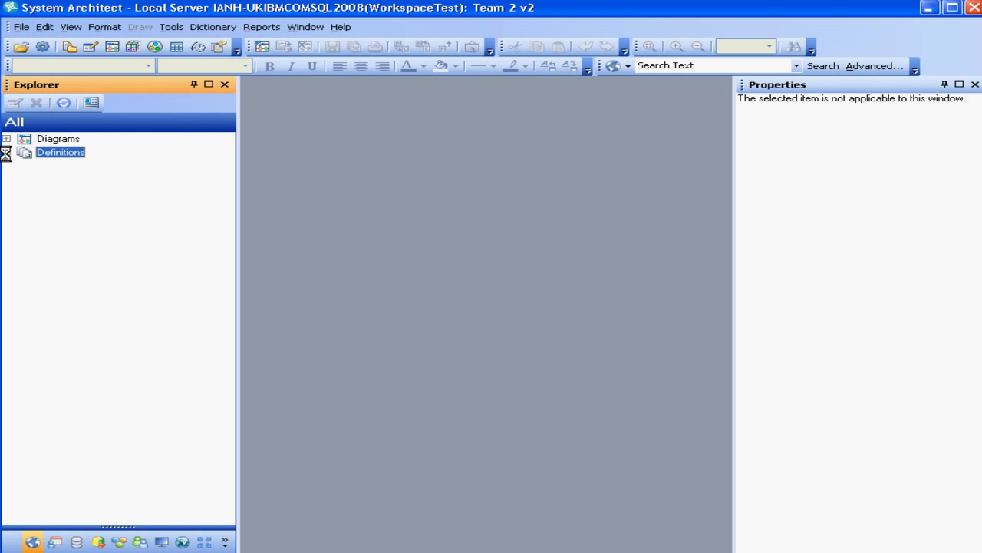
{"action": "left_click", "coordinate": [20, 301]}
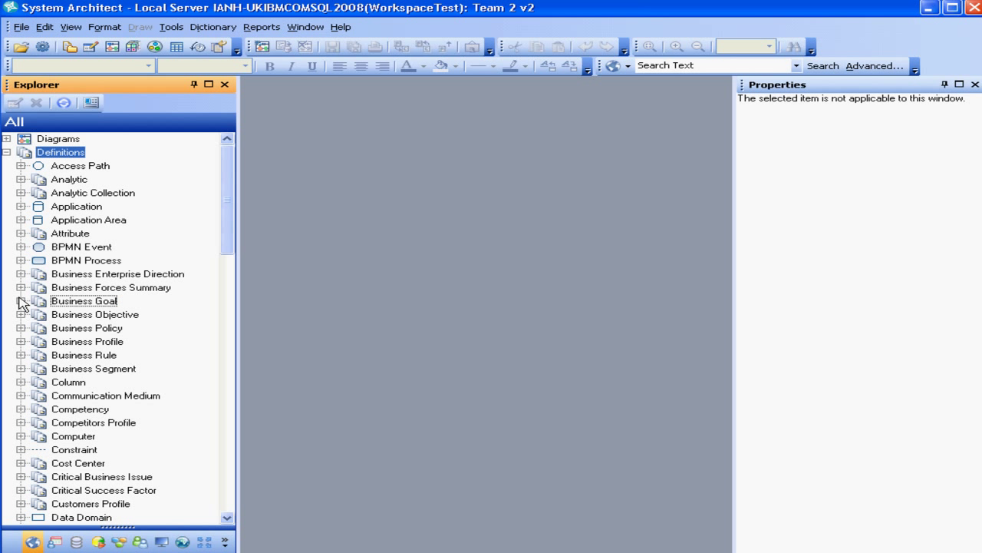
{"action": "left_click", "coordinate": [20, 301]}
{"action": "double_click", "coordinate": [87, 316]}
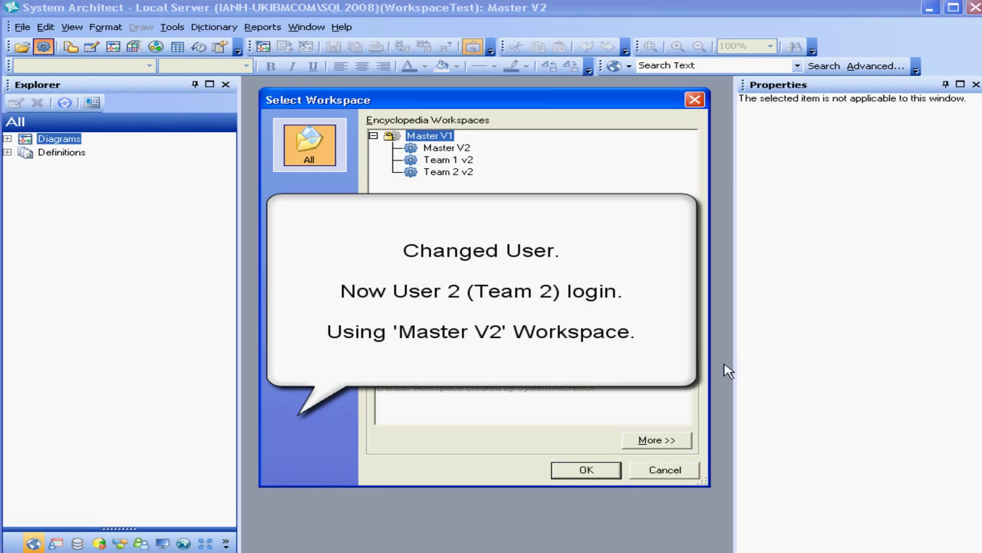
Step: As the Team 2 user, open the Master V2 workspace and check the Attract Vacationing Families business goal's instance permissions
{"action": "double_click", "coordinate": [456, 150]}
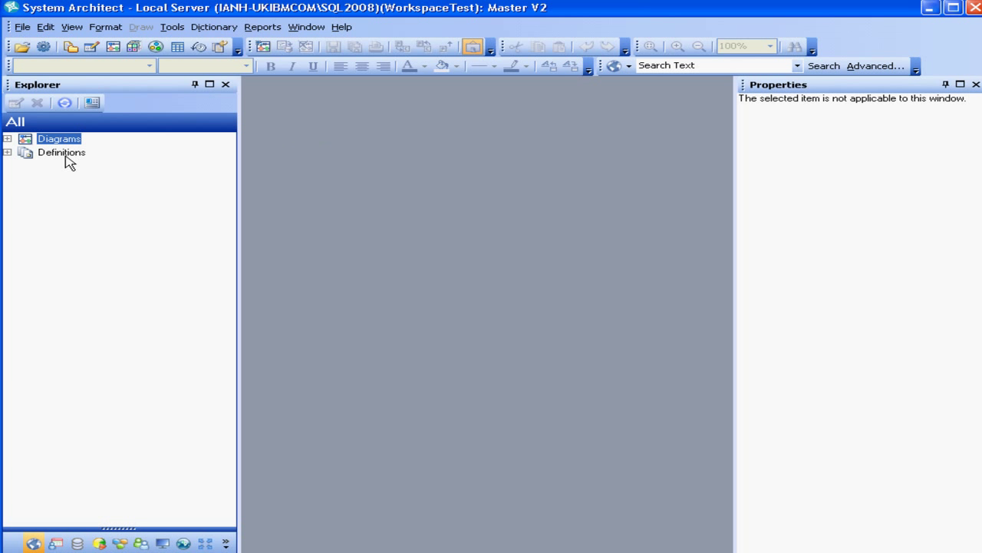
{"action": "left_click", "coordinate": [8, 152]}
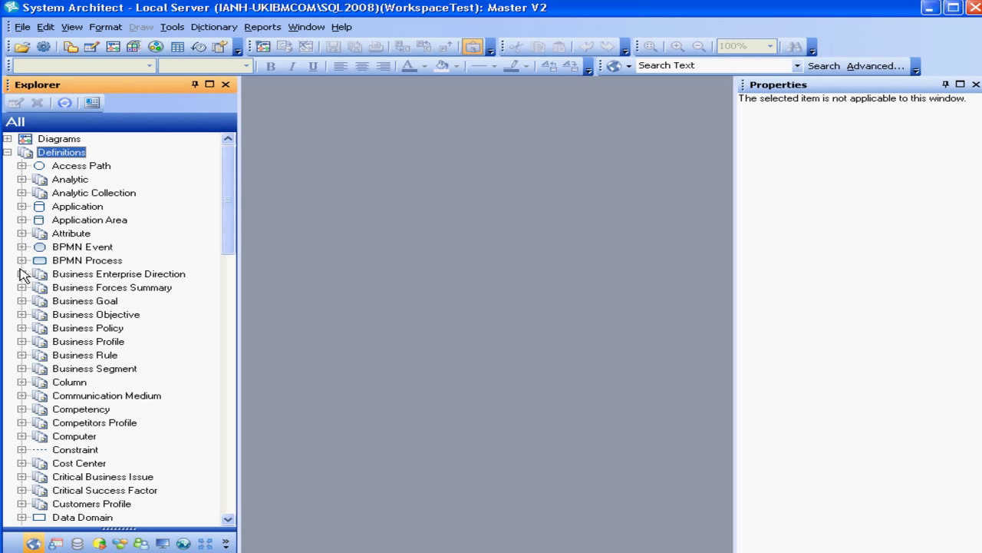
{"action": "left_click", "coordinate": [22, 300]}
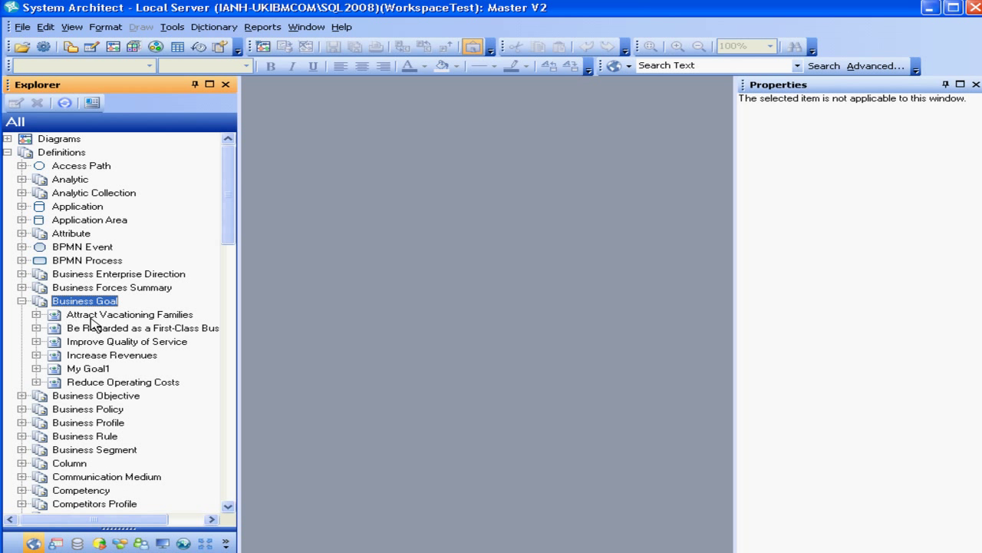
{"action": "double_click", "coordinate": [89, 317]}
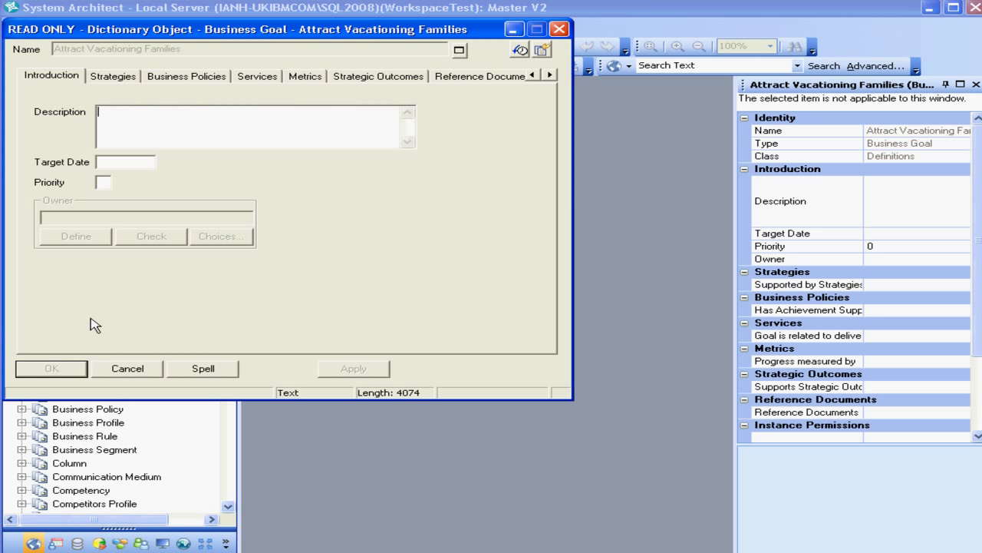
{"action": "left_click", "coordinate": [550, 75]}
{"action": "left_click", "coordinate": [550, 74]}
{"action": "left_click", "coordinate": [549, 74]}
{"action": "left_click", "coordinate": [491, 77]}
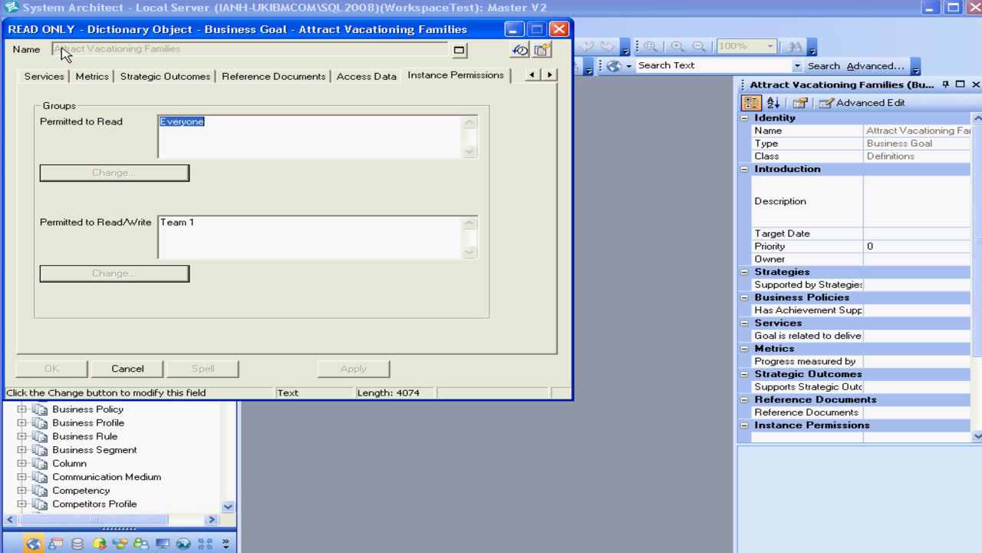
{"action": "left_click", "coordinate": [146, 367]}
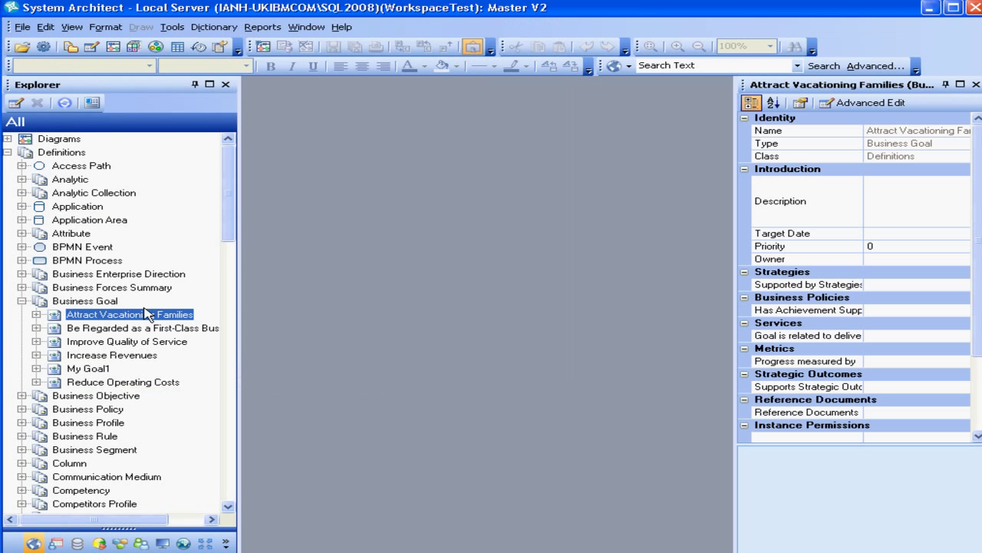
Step: Switch to the Team 2 v2 workspace as the Team 2 user and check the Attract Vacationing Families business goal's instance permissions
{"action": "left_click", "coordinate": [44, 47]}
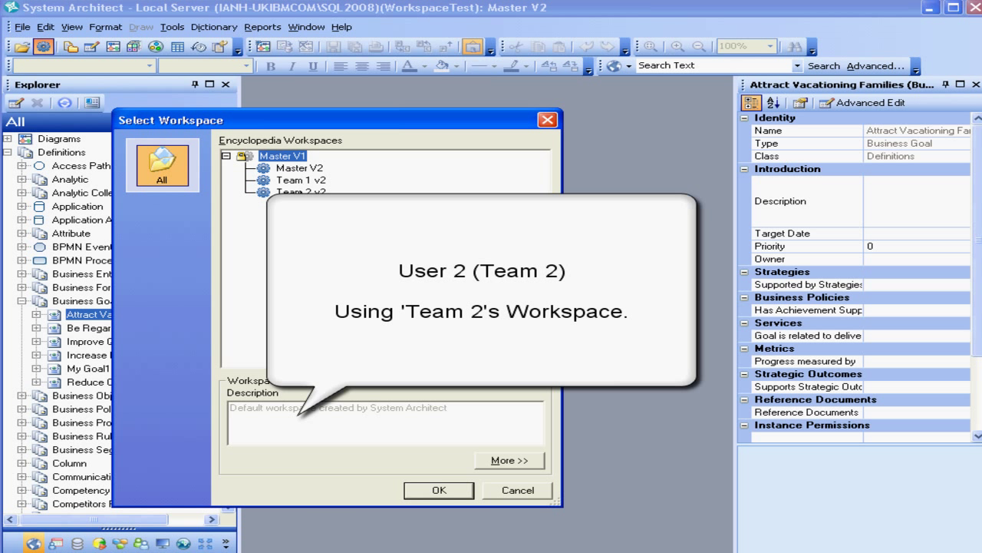
{"action": "double_click", "coordinate": [300, 192]}
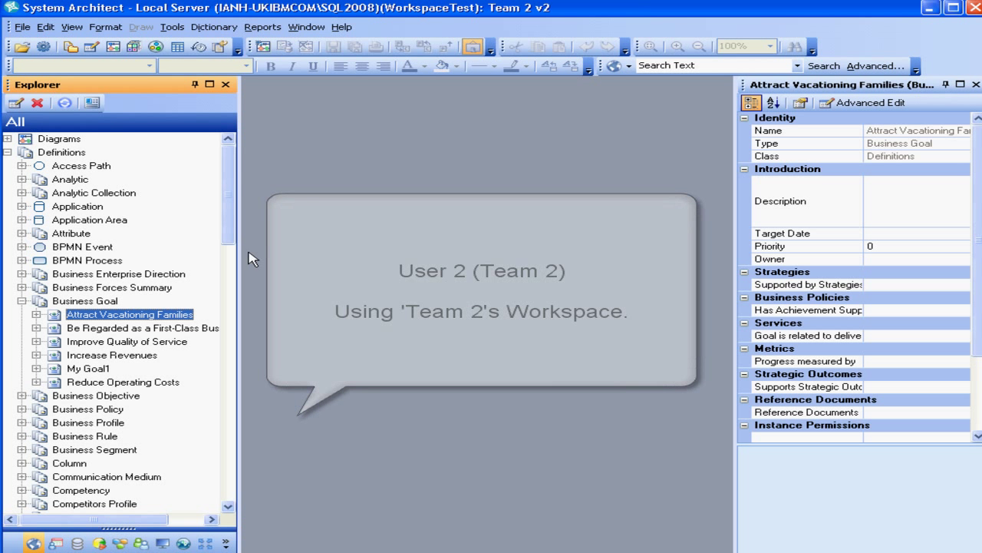
{"action": "double_click", "coordinate": [164, 315]}
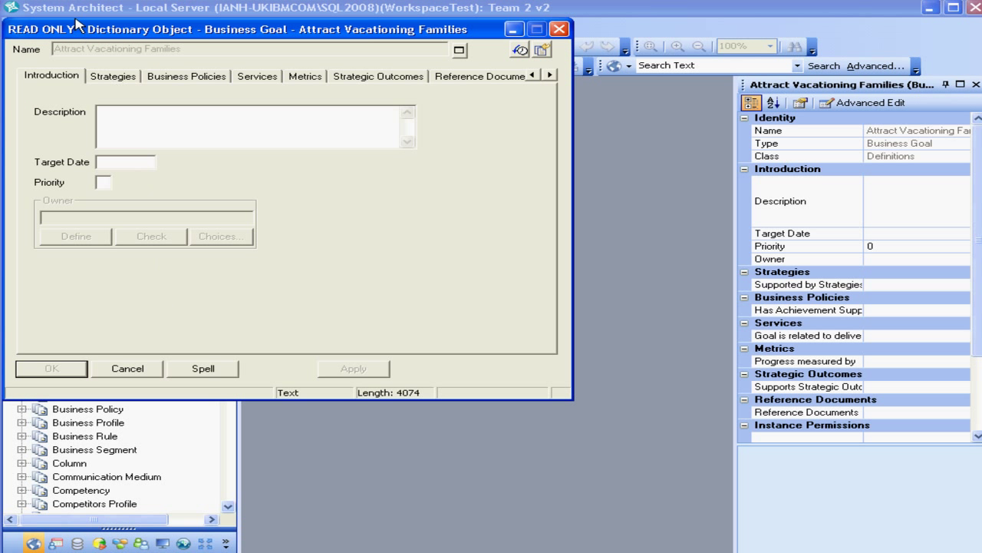
{"action": "left_click", "coordinate": [550, 74]}
{"action": "left_click", "coordinate": [549, 74]}
{"action": "left_click", "coordinate": [549, 75]}
{"action": "left_click", "coordinate": [505, 76]}
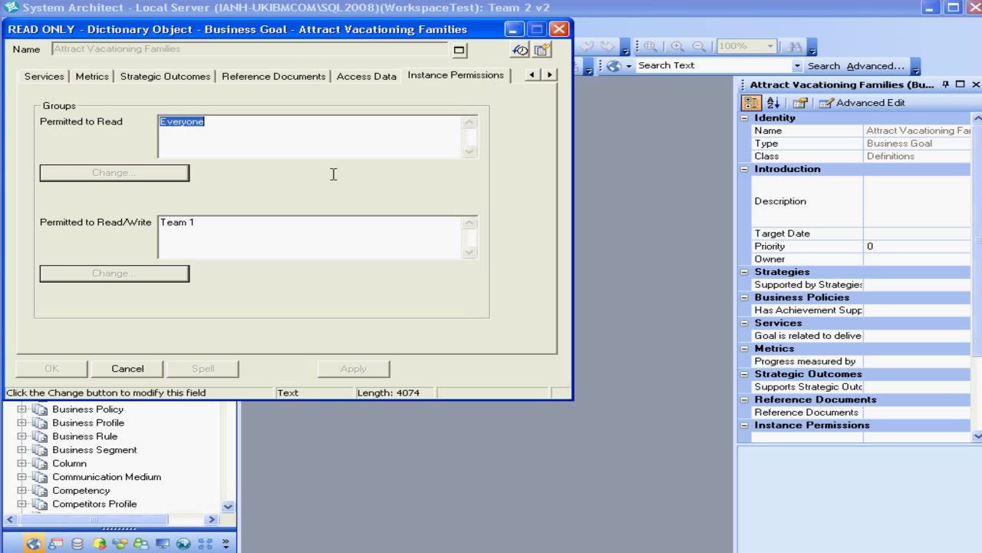
{"action": "left_click", "coordinate": [128, 369]}
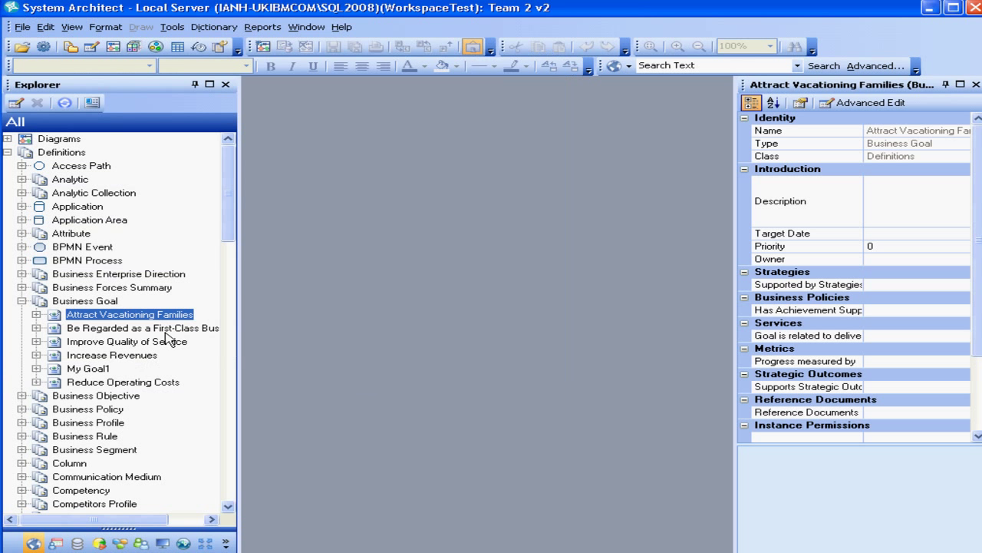
Step: Create a new business goal named Team2s Goal in the Team 2 v2 workspace and review its instance permissions
{"action": "left_click", "coordinate": [91, 302]}
{"action": "right_click", "coordinate": [92, 302]}
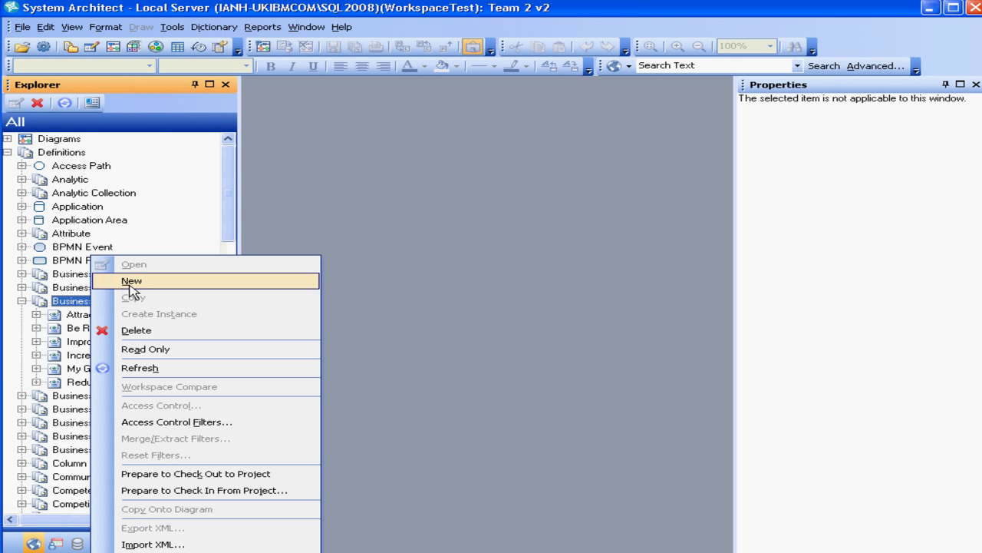
{"action": "left_click", "coordinate": [131, 281]}
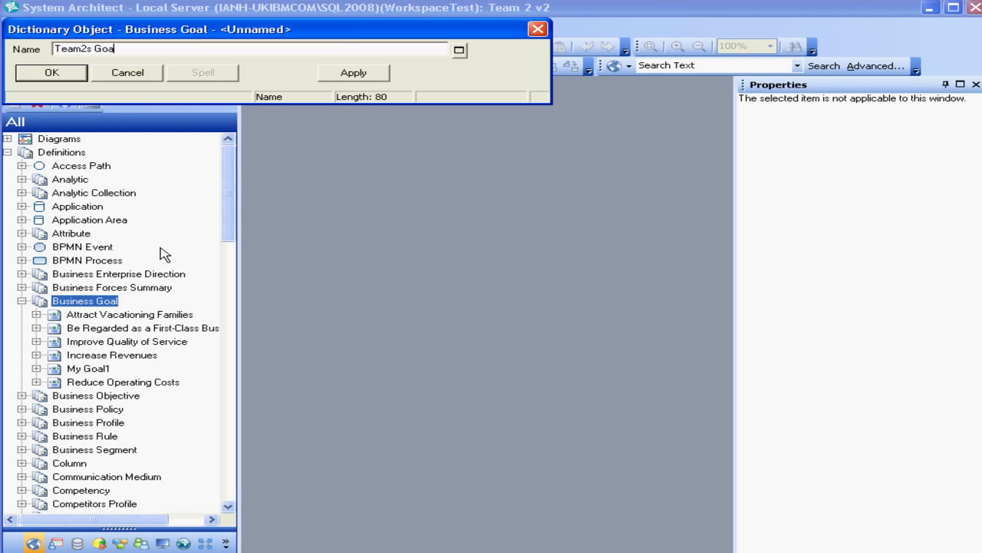
{"action": "left_click", "coordinate": [66, 74]}
{"action": "left_click", "coordinate": [67, 375]}
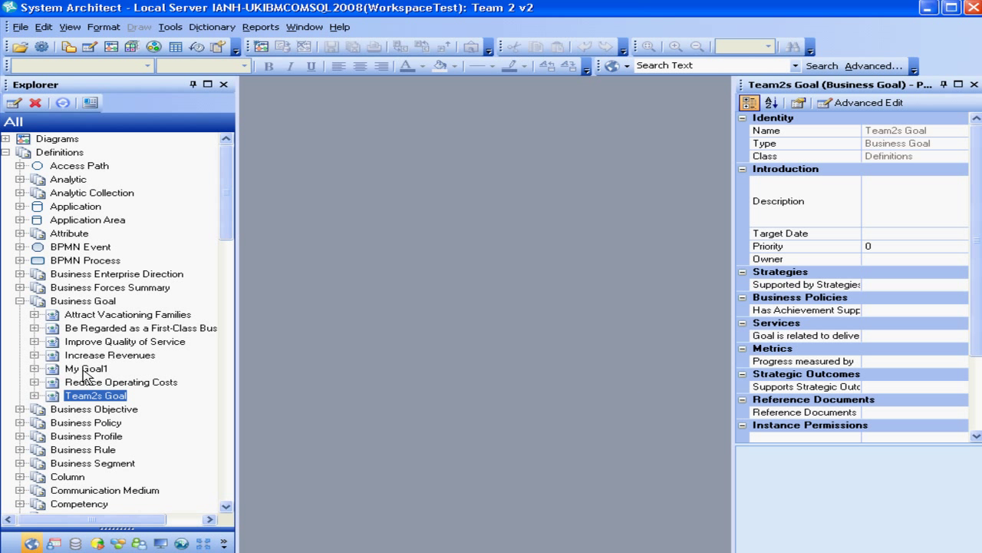
{"action": "left_click", "coordinate": [977, 397]}
{"action": "left_click", "coordinate": [929, 392]}
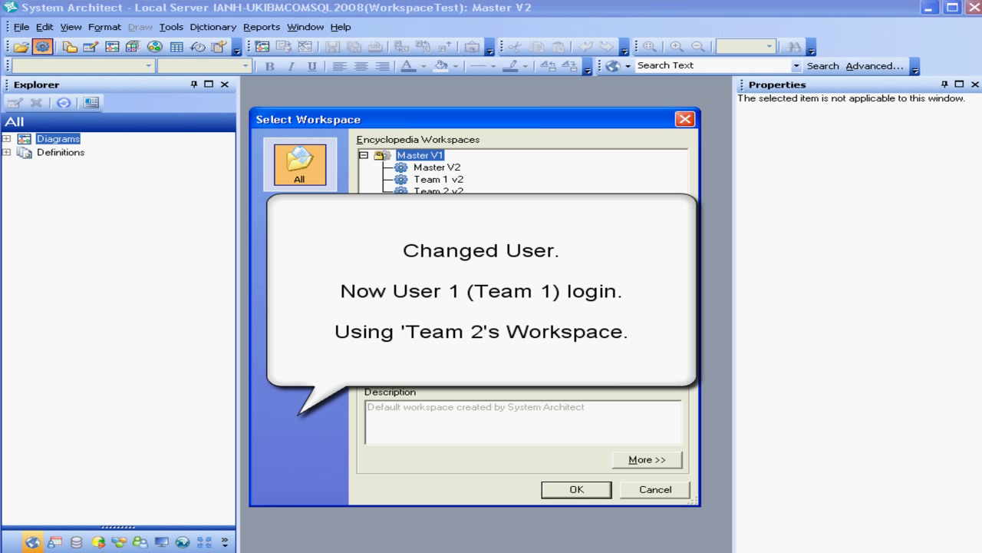
Step: As the Team 1 user, open the Team 2 v2 workspace and check which groups may read or write Team2s Goal
{"action": "left_click", "coordinate": [438, 191]}
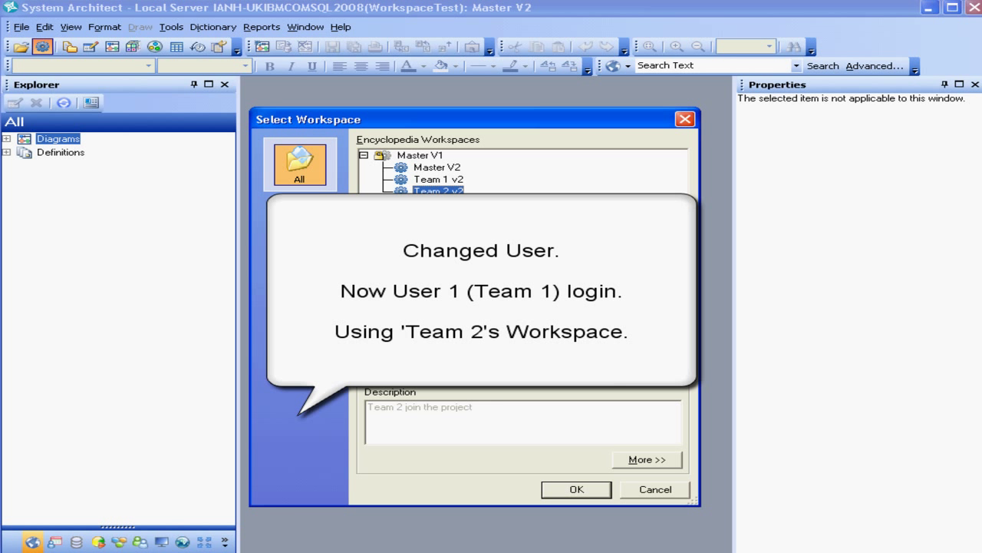
{"action": "left_click", "coordinate": [584, 490]}
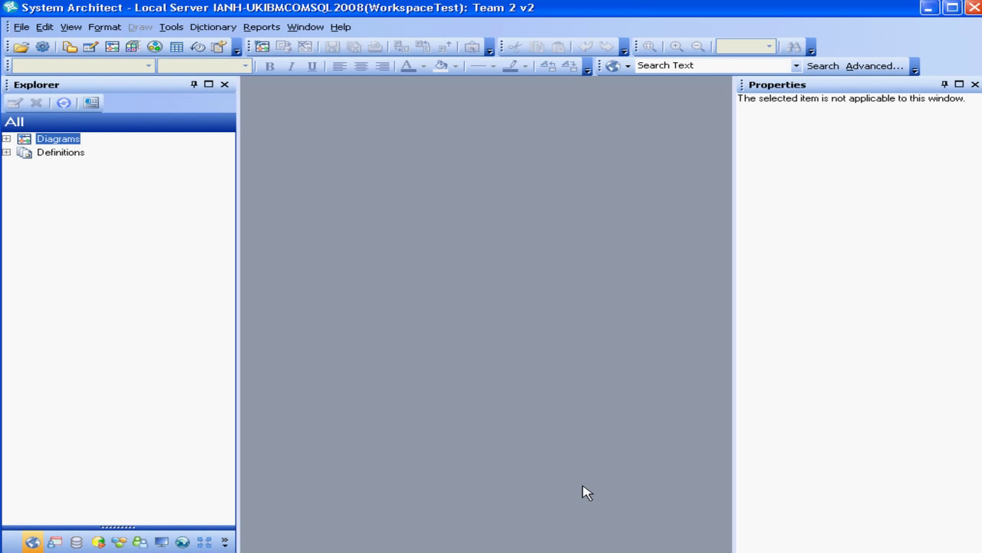
{"action": "left_click", "coordinate": [6, 152]}
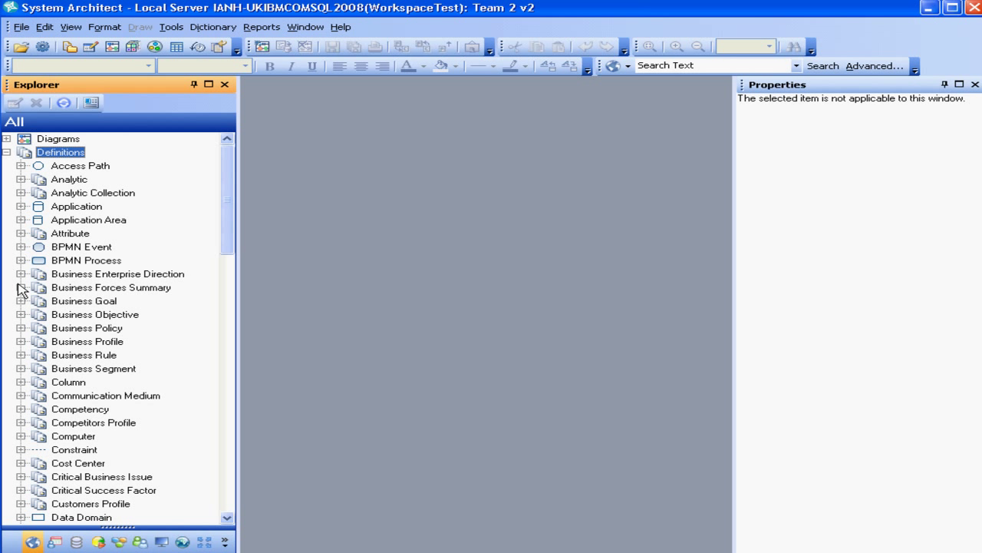
{"action": "left_click", "coordinate": [21, 301]}
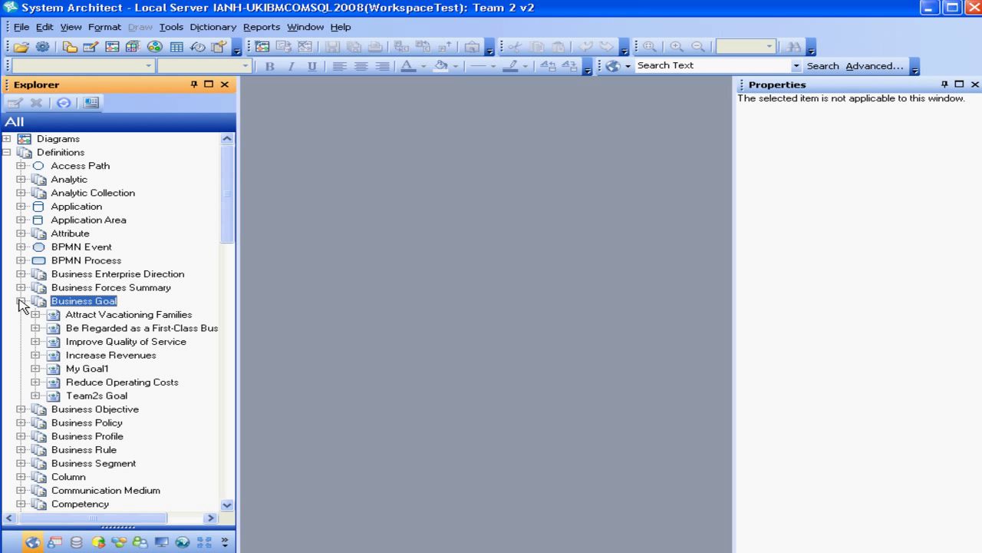
{"action": "left_click", "coordinate": [86, 400]}
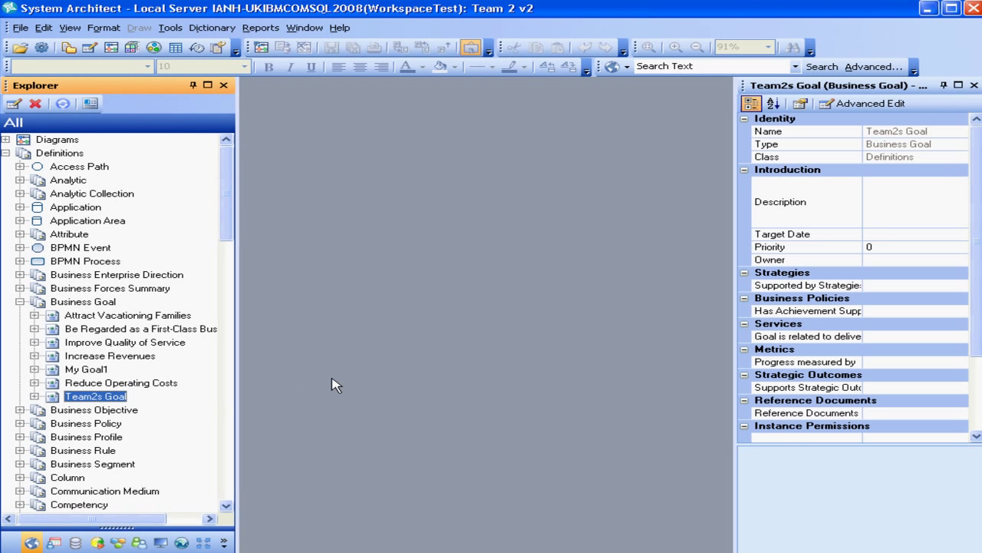
{"action": "left_click", "coordinate": [977, 390]}
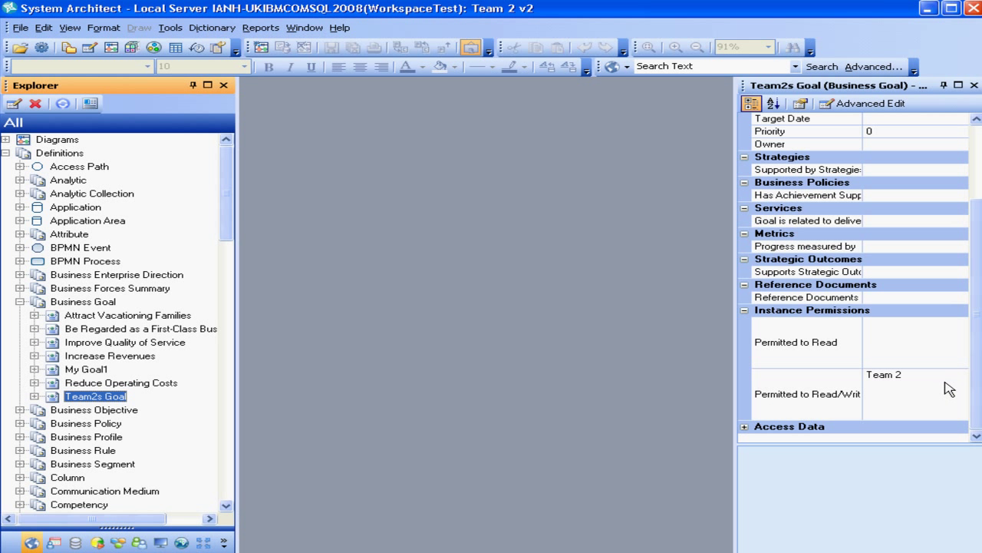
{"action": "left_click", "coordinate": [944, 381]}
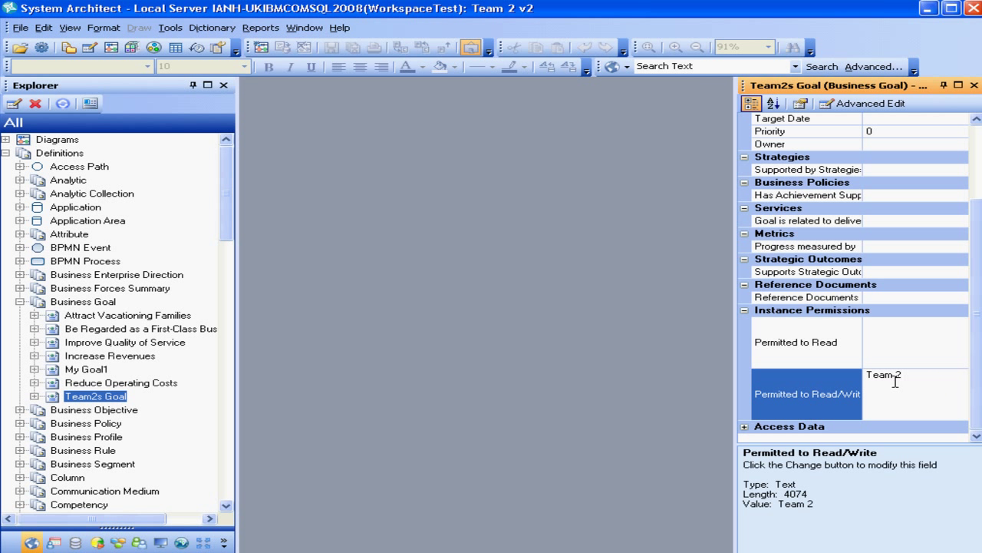
Step: Open the Be Regarded as a First-Class Business Hotel goal to check the Team 1 user's access, then close it
{"action": "left_click", "coordinate": [106, 330]}
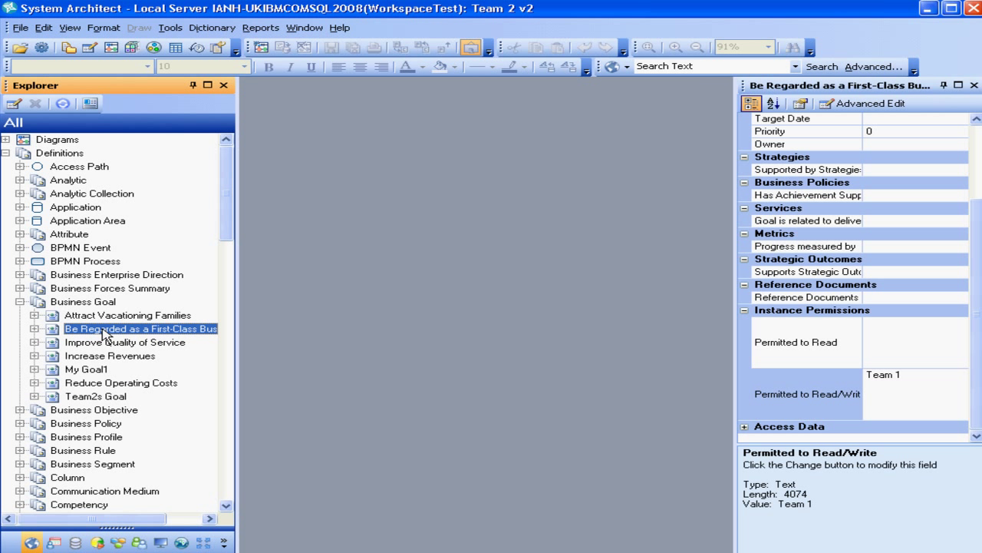
{"action": "double_click", "coordinate": [105, 330]}
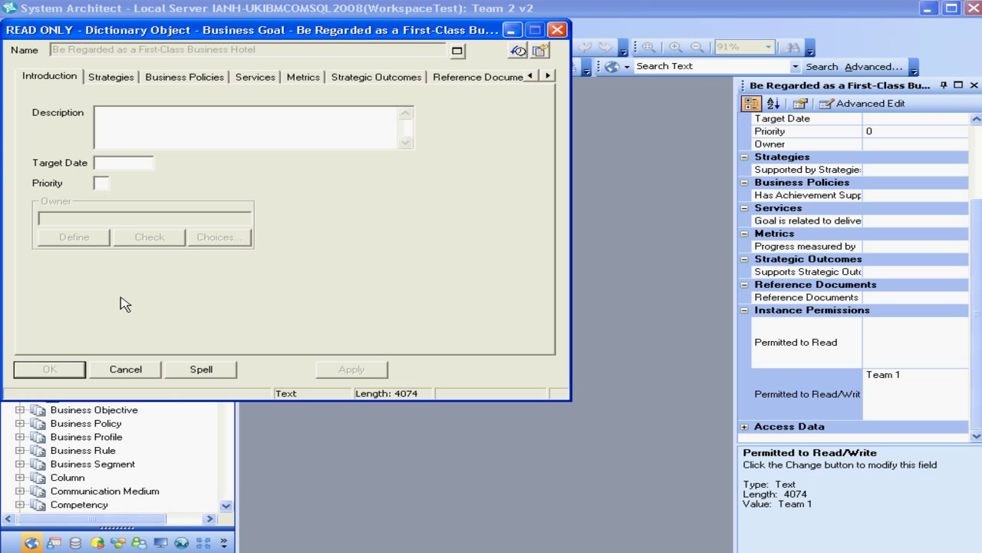
{"action": "left_click", "coordinate": [127, 369]}
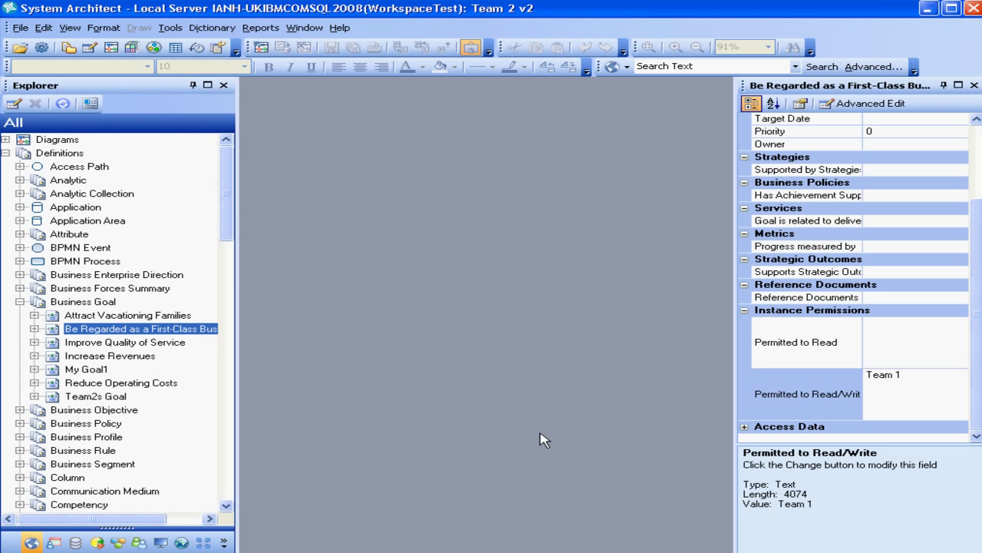